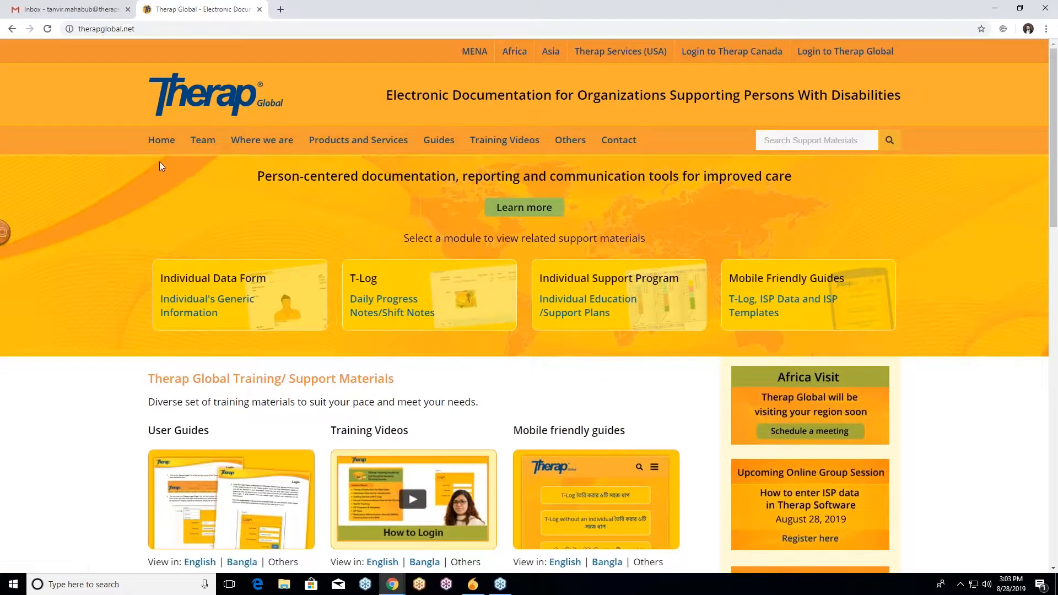
Browse the Therap Global home page and its training and support materials.
scroll(163, 163, "down", 4)
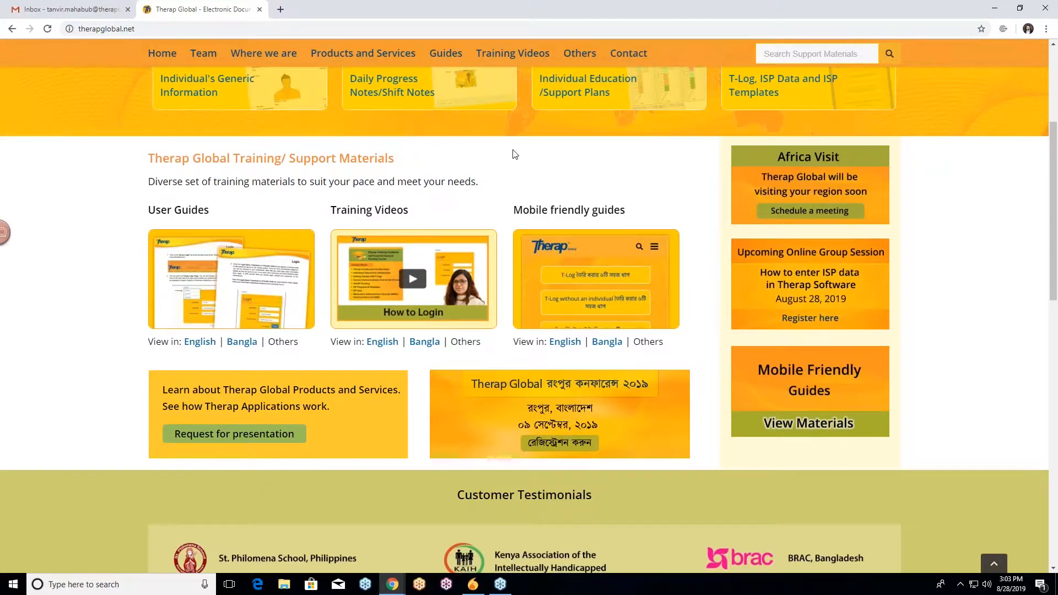
scroll(515, 154, "down", 5)
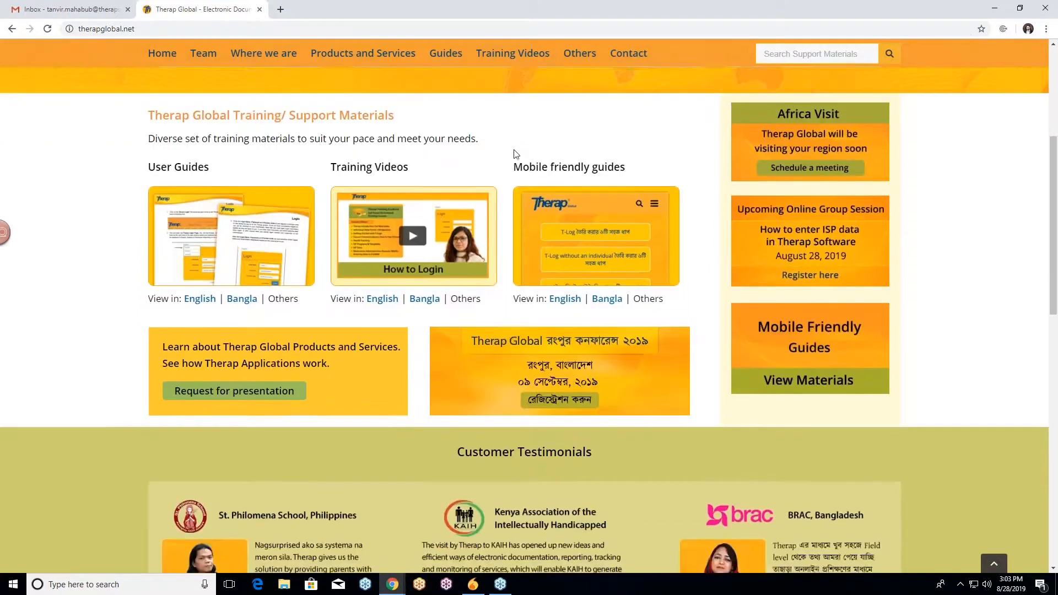
scroll(518, 157, "down", 10)
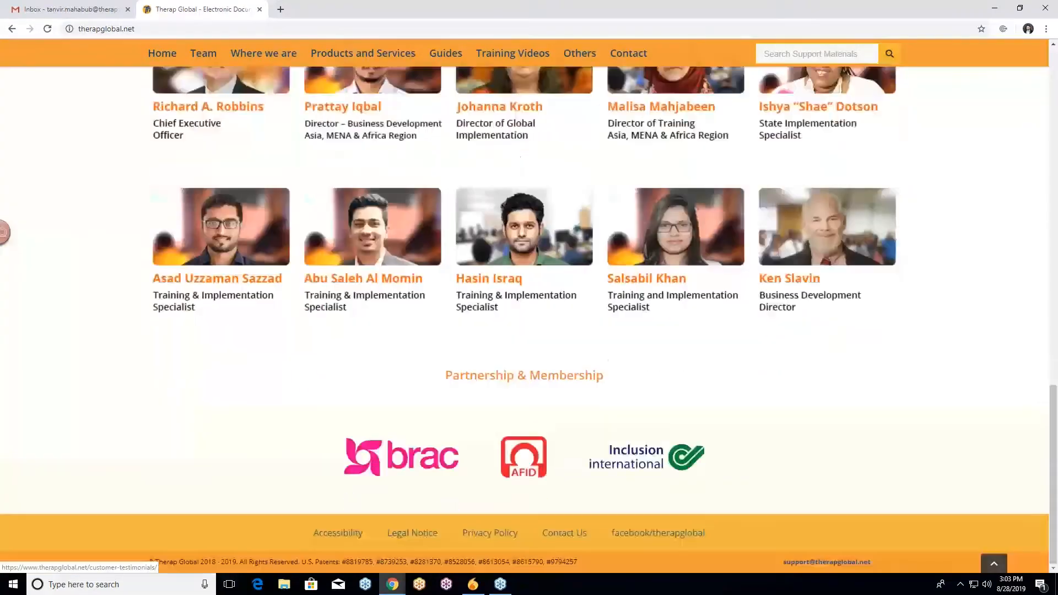
scroll(518, 157, "up", 8)
scroll(518, 158, "up", 9)
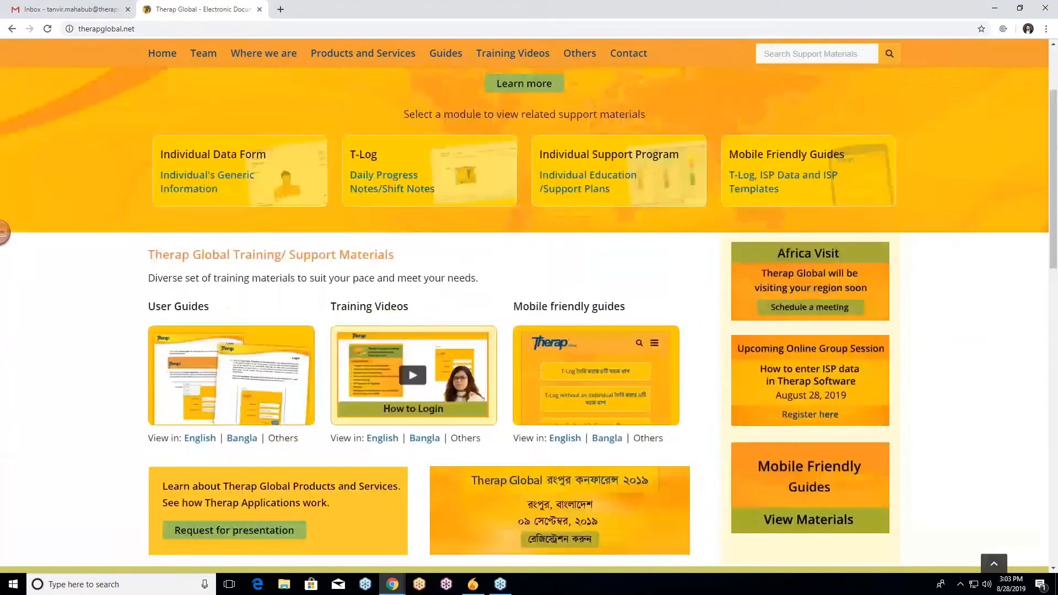
scroll(529, 307, "up", 3)
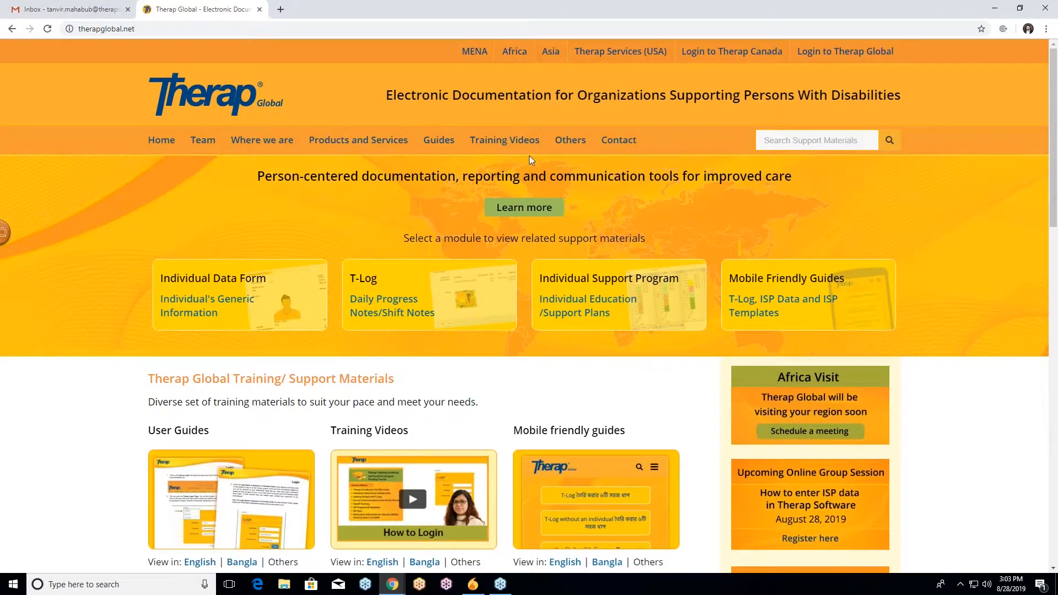
Open the Therap Global login page and enter the login name.
left_click(835, 51)
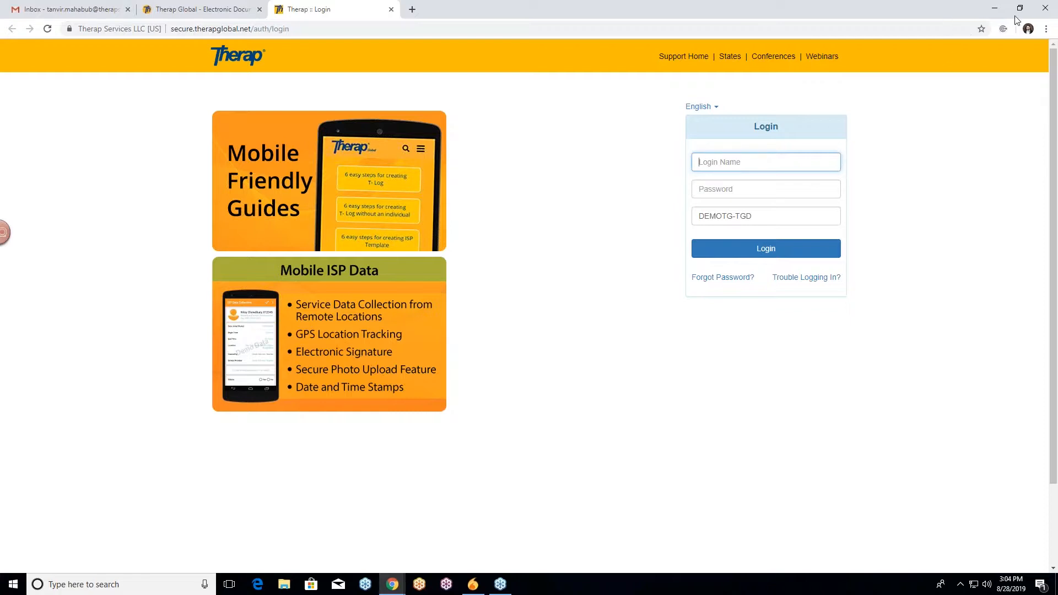
left_click(1015, 38)
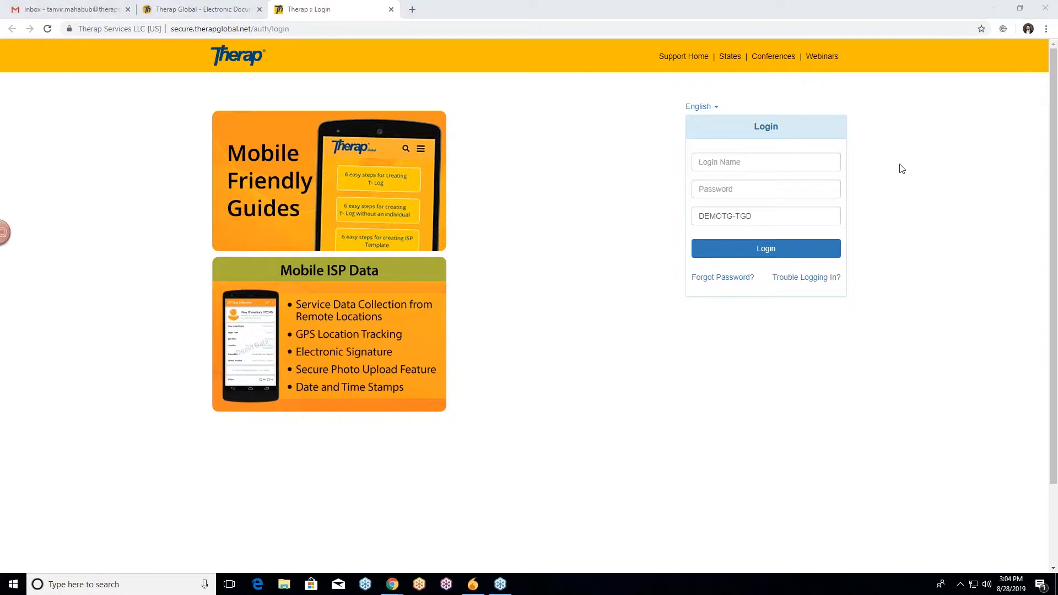
left_click(741, 161)
type("tanvir")
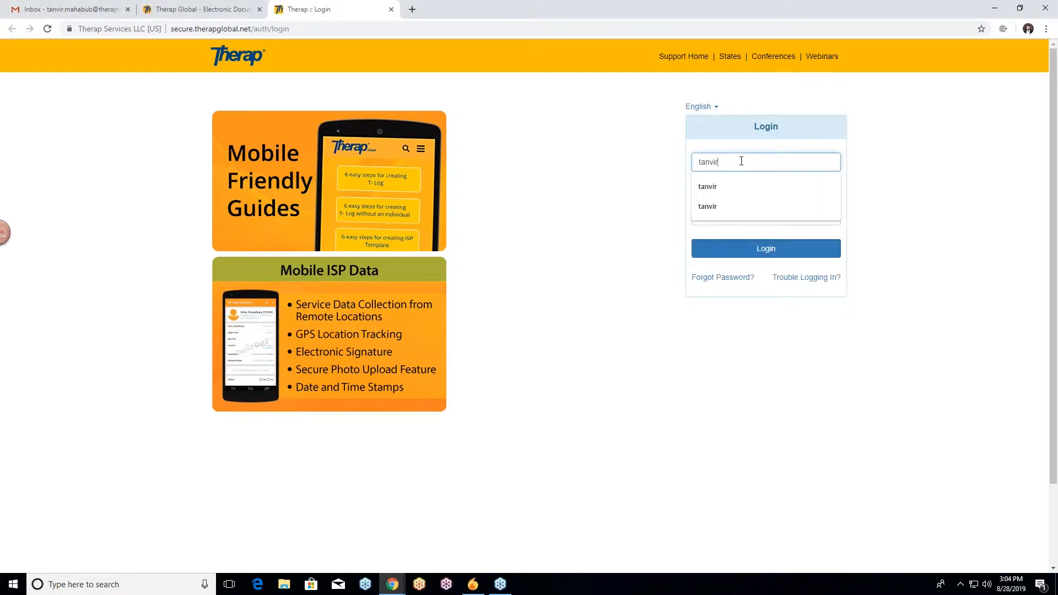
left_click(728, 186)
Enter the account password, confirm the provider code DEMOTG-TGD, and log in.
left_click(722, 189)
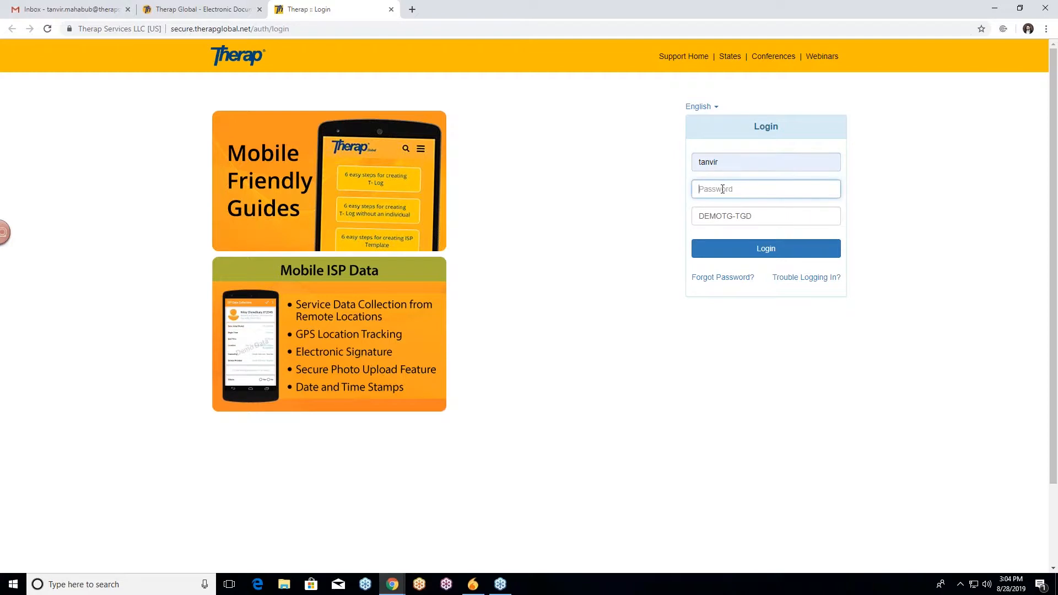
type("abcd")
left_click(769, 215)
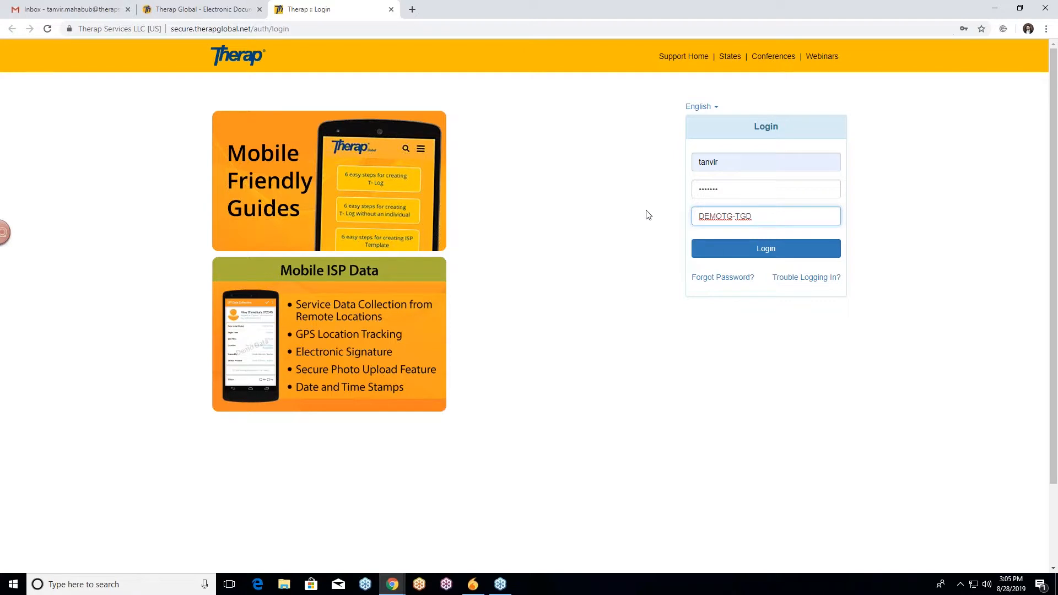
left_click(750, 258)
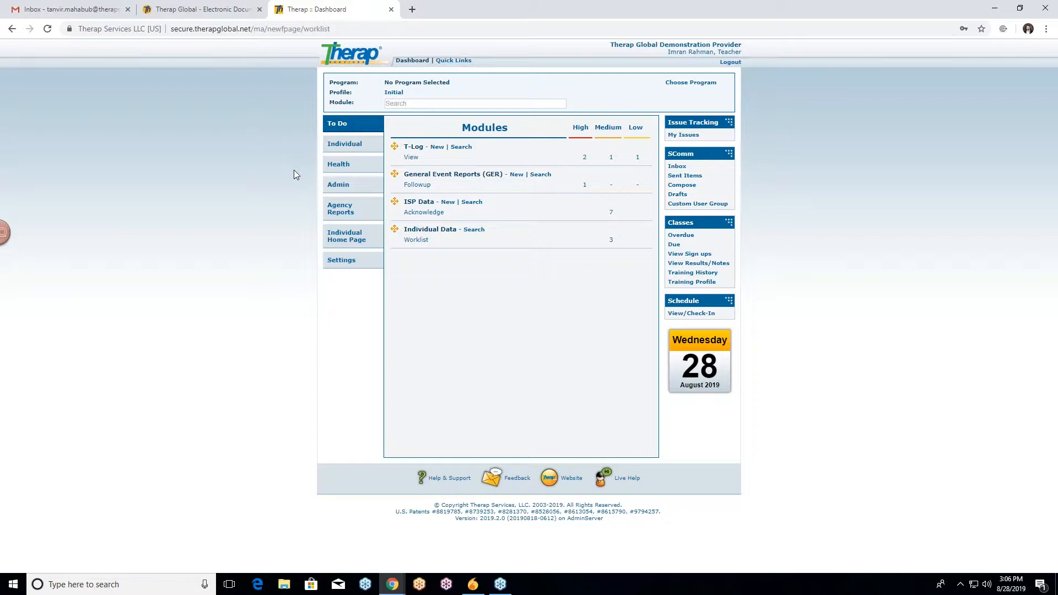
Open the Individual care modules and start a new ISP Data entry.
left_click(353, 148)
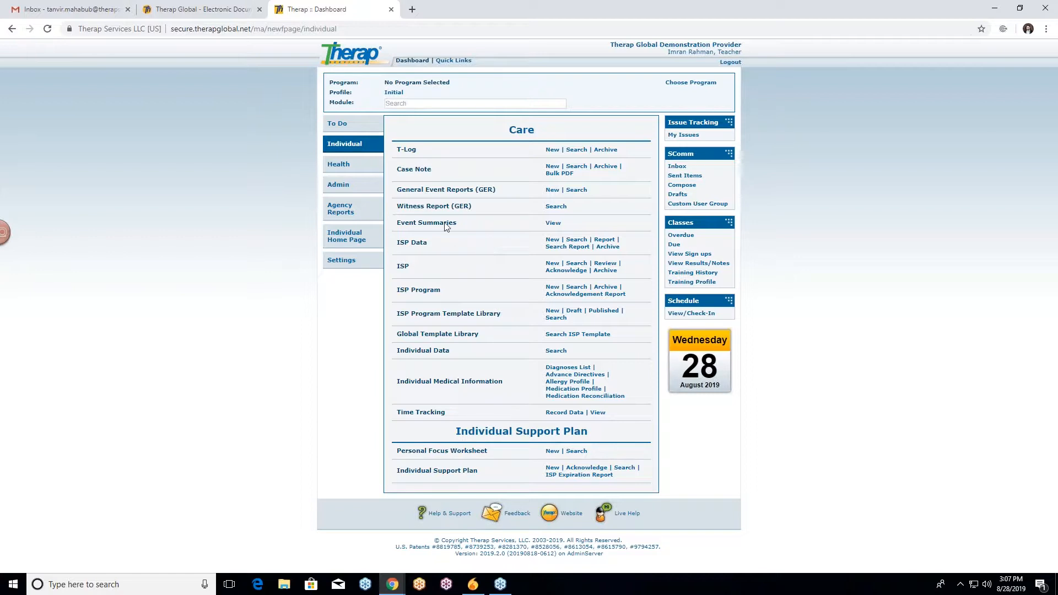
left_click(203, 10)
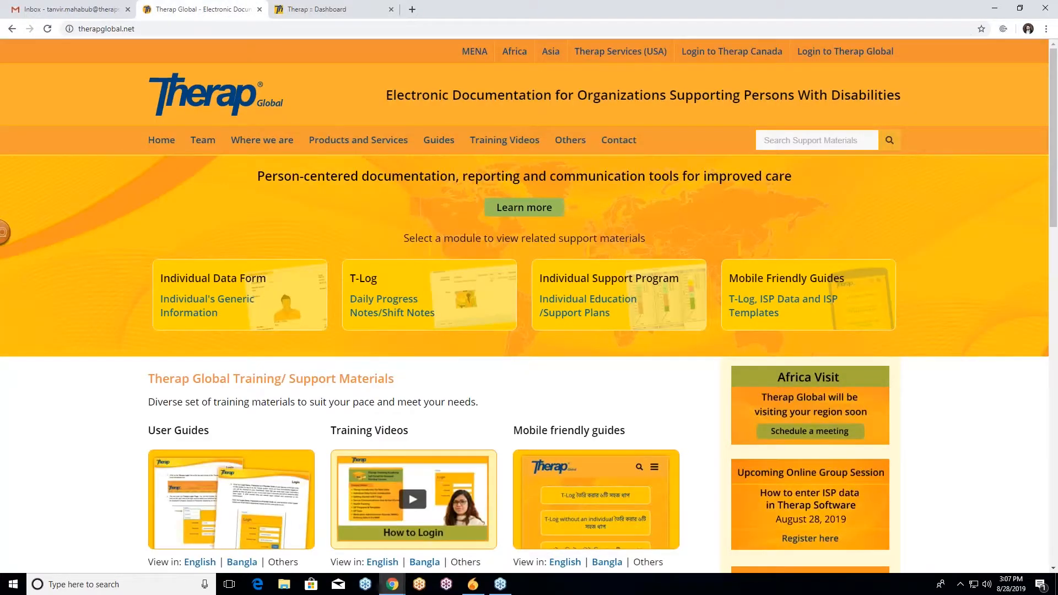
mouse_move(565, 143)
left_click(330, 10)
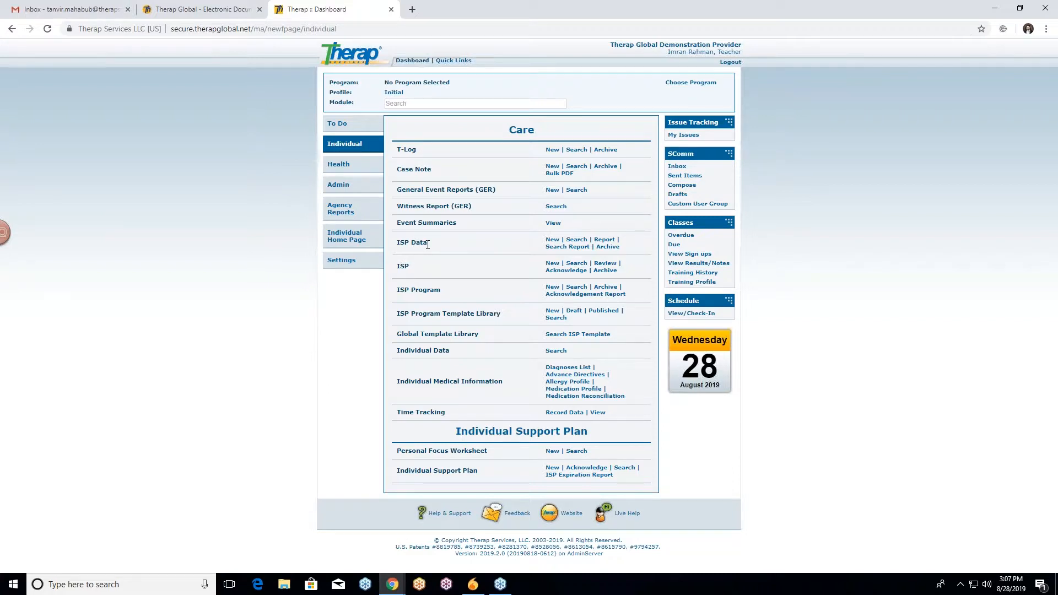
left_click(552, 243)
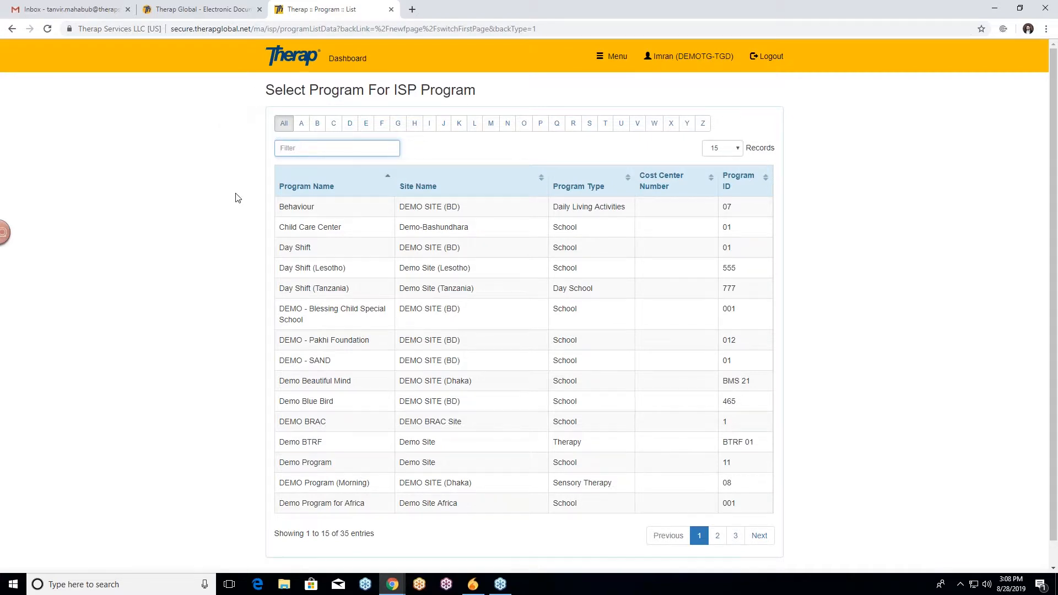
Select the Behaviour program from the program list.
scroll(239, 200, "down", 1)
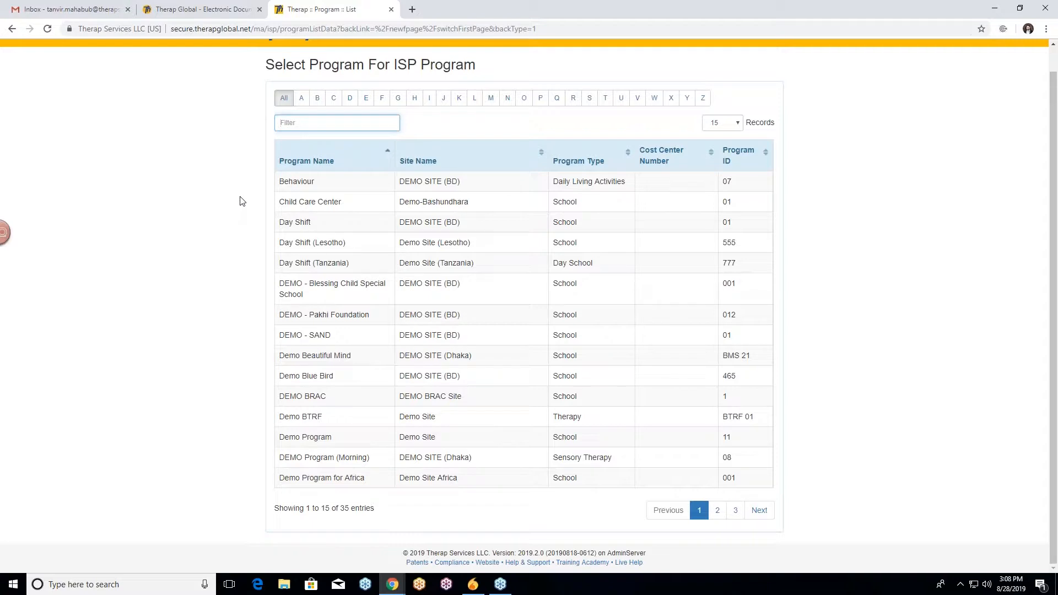
scroll(240, 201, "up", 1)
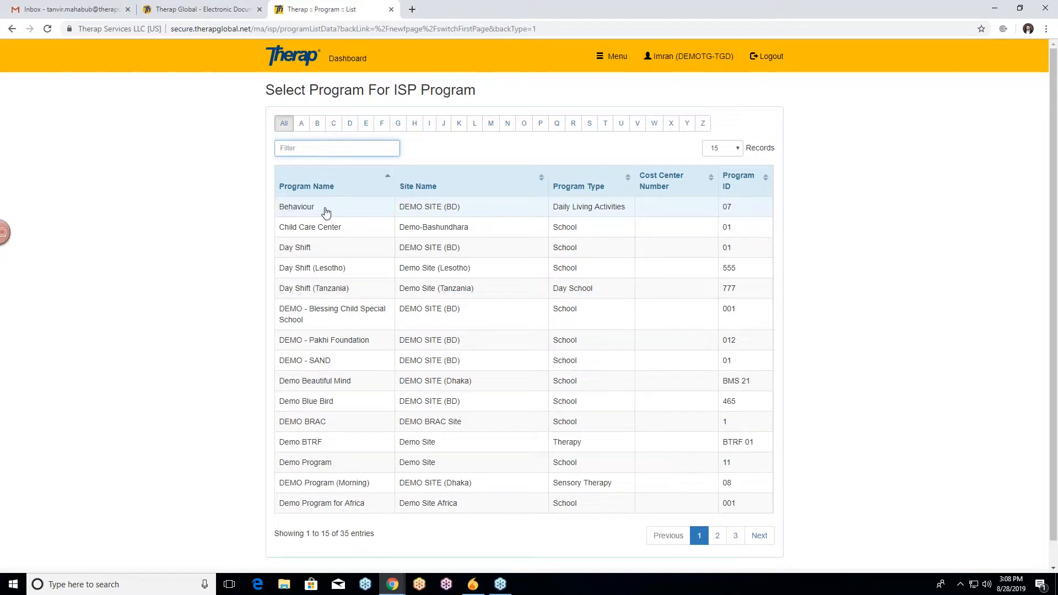
left_click(344, 213)
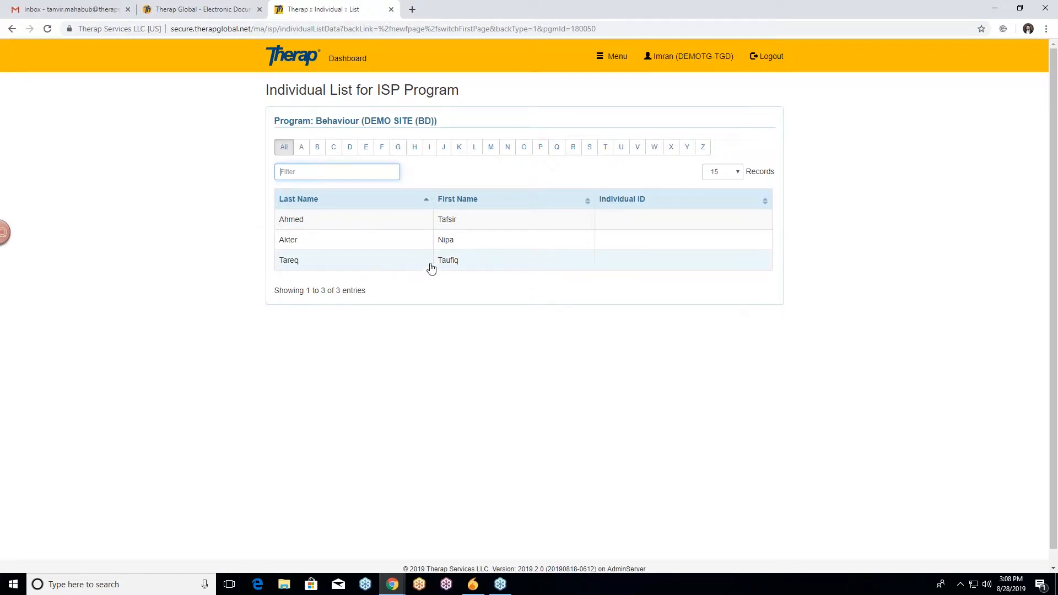
Select the individual and open the Behavior and Verbal Communication ISP program.
left_click(410, 267)
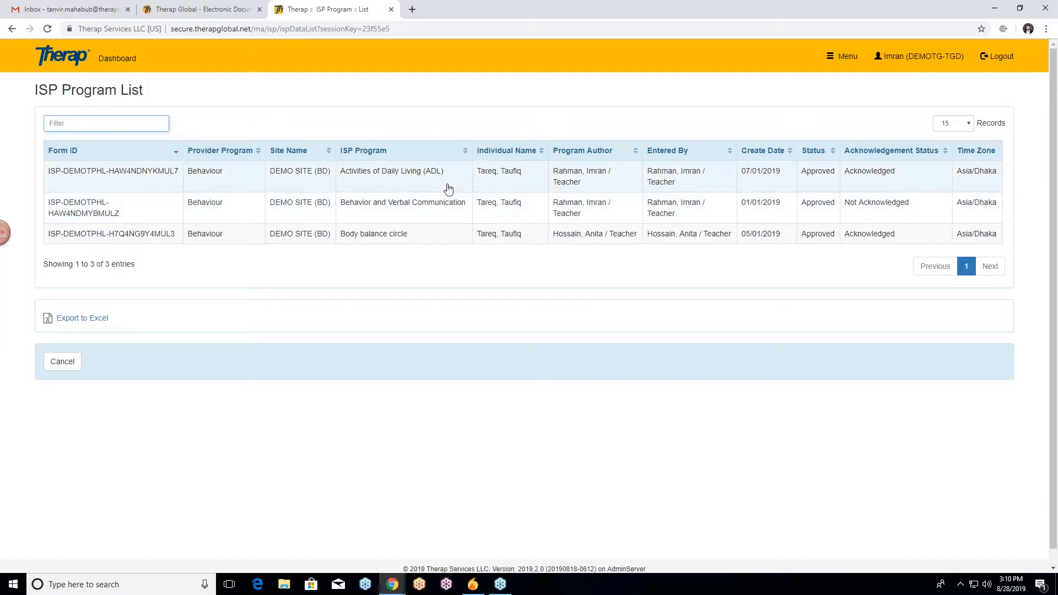
left_click(405, 211)
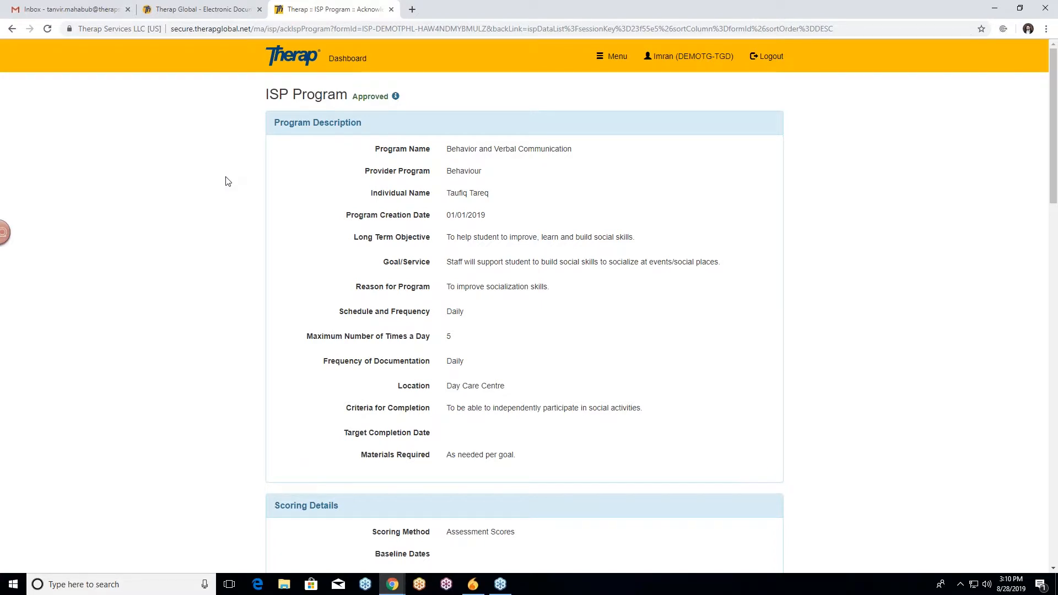
Review the ISP program's description, scoring details, tasks, teaching method and other details.
scroll(227, 181, "down", 2)
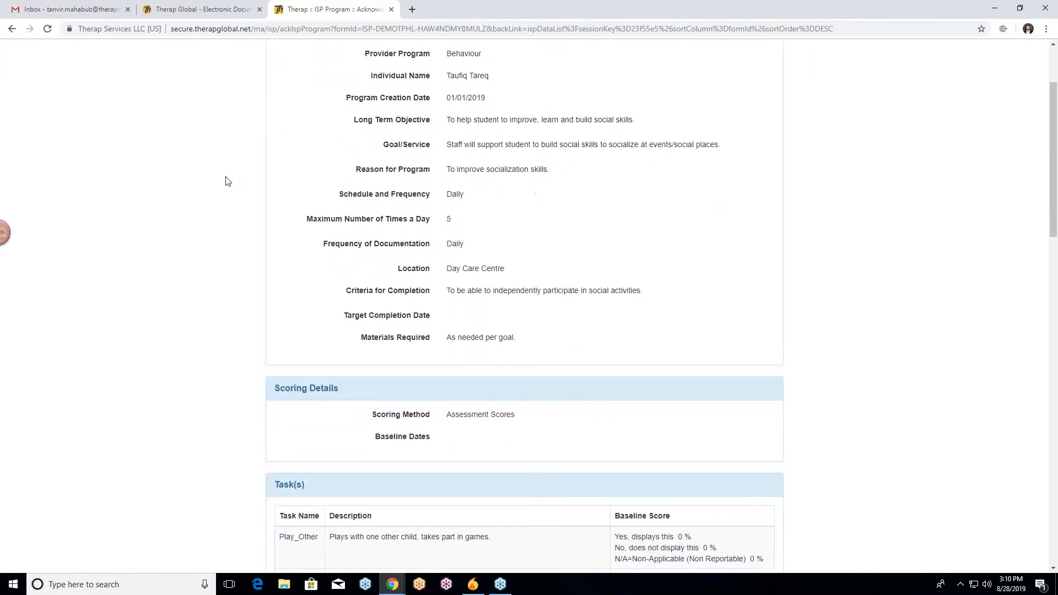
scroll(228, 181, "down", 1)
scroll(228, 181, "down", 2)
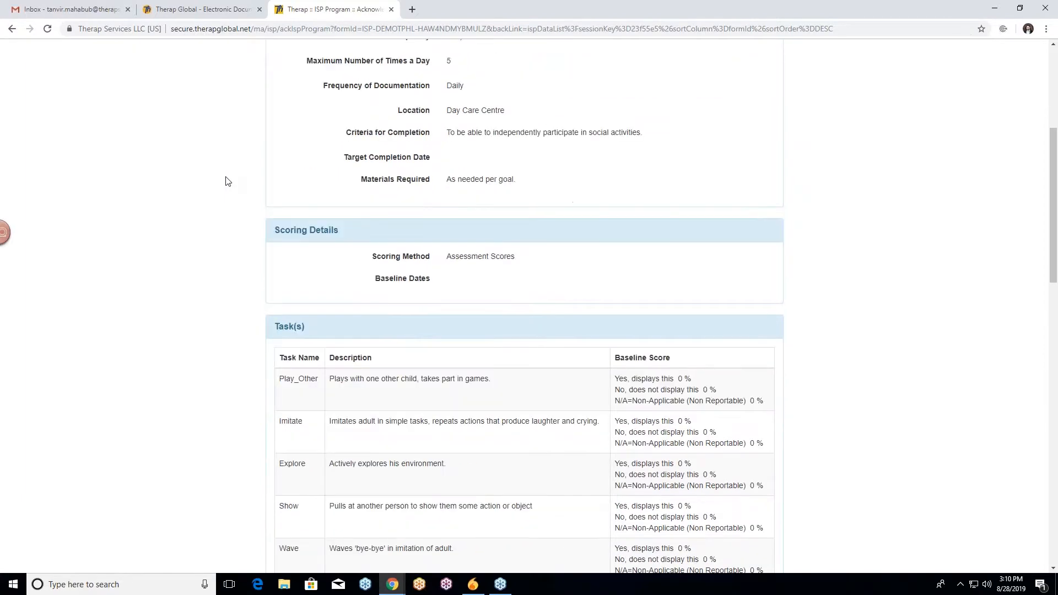
scroll(227, 181, "down", 3)
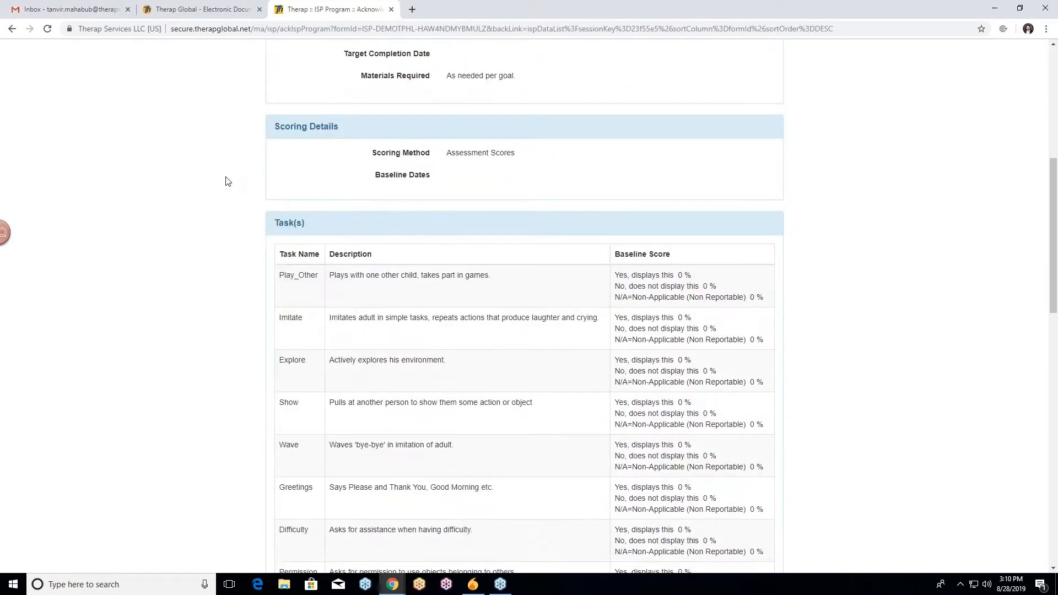
scroll(227, 181, "up", 1)
scroll(228, 181, "down", 8)
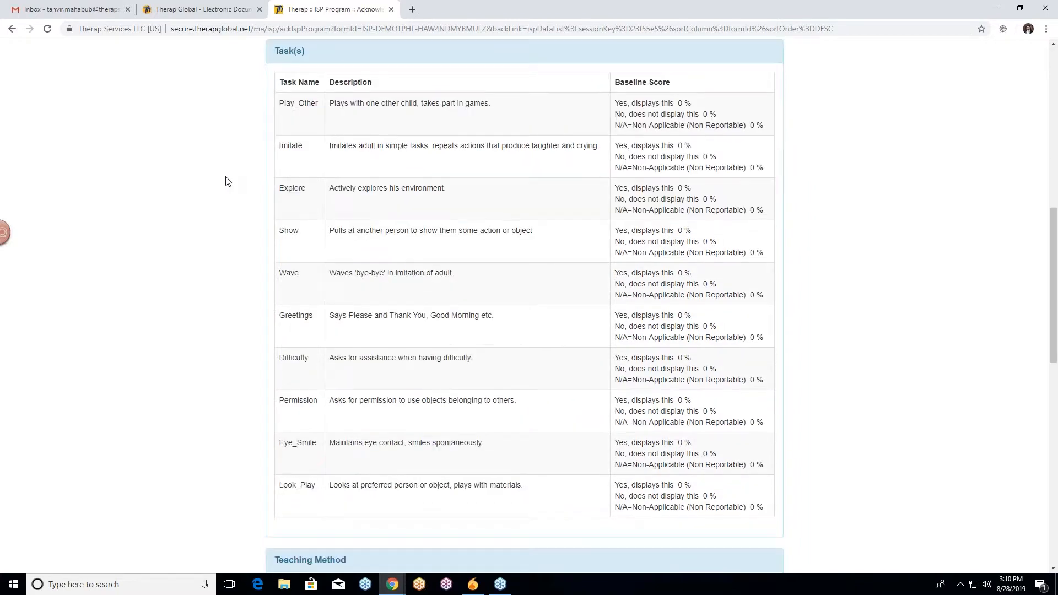
scroll(227, 181, "down", 8)
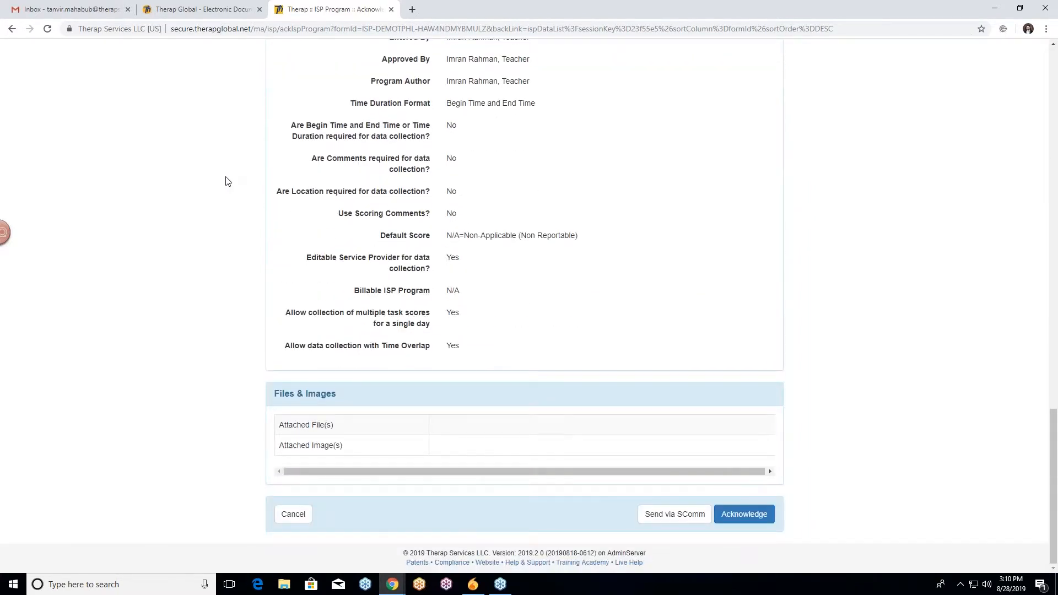
scroll(227, 181, "up", 7)
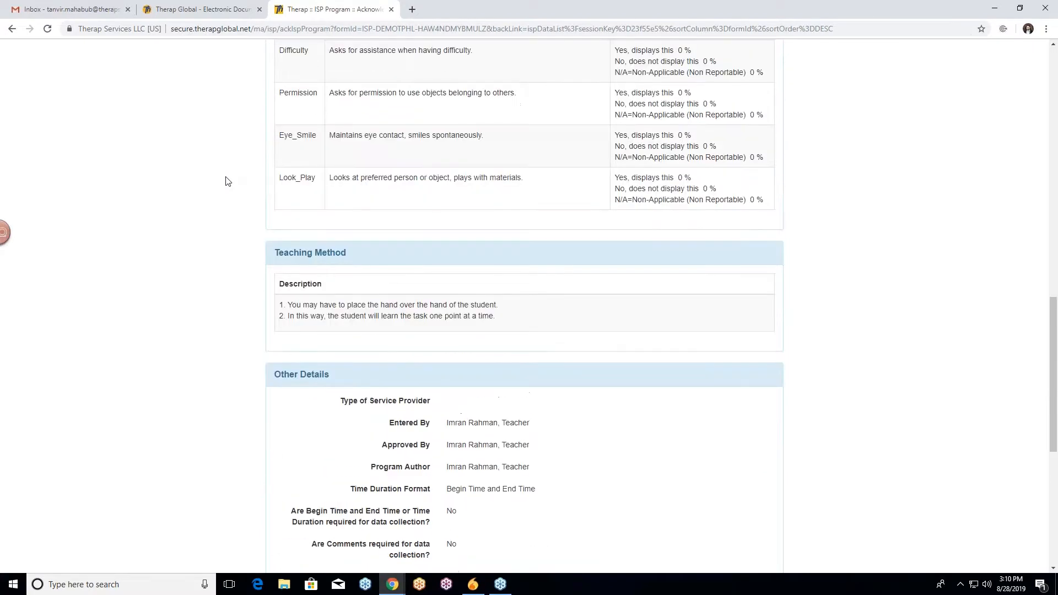
scroll(227, 181, "up", 3)
scroll(228, 181, "up", 3)
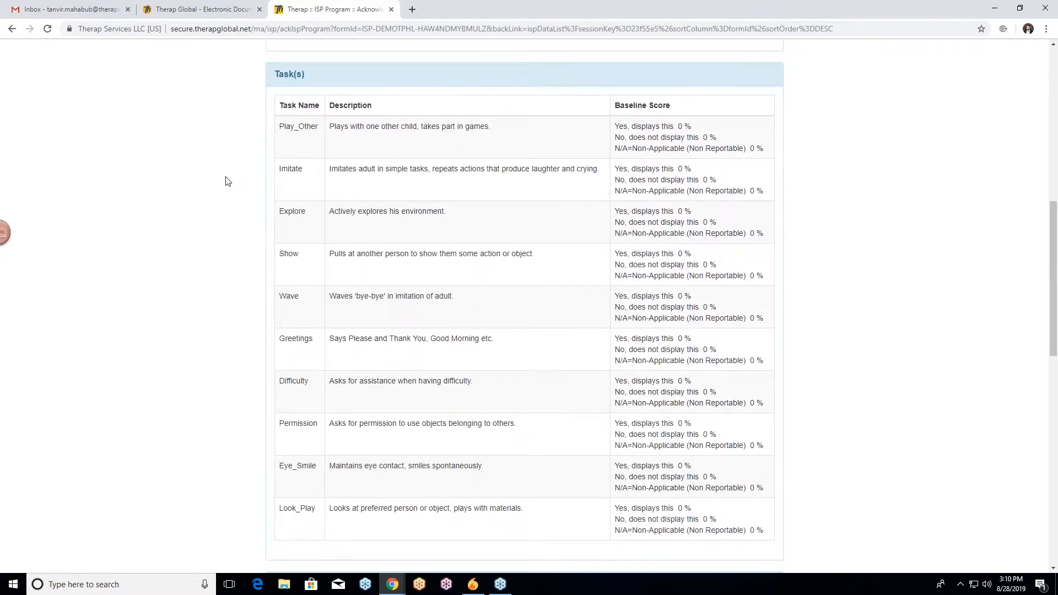
scroll(228, 182, "up", 10)
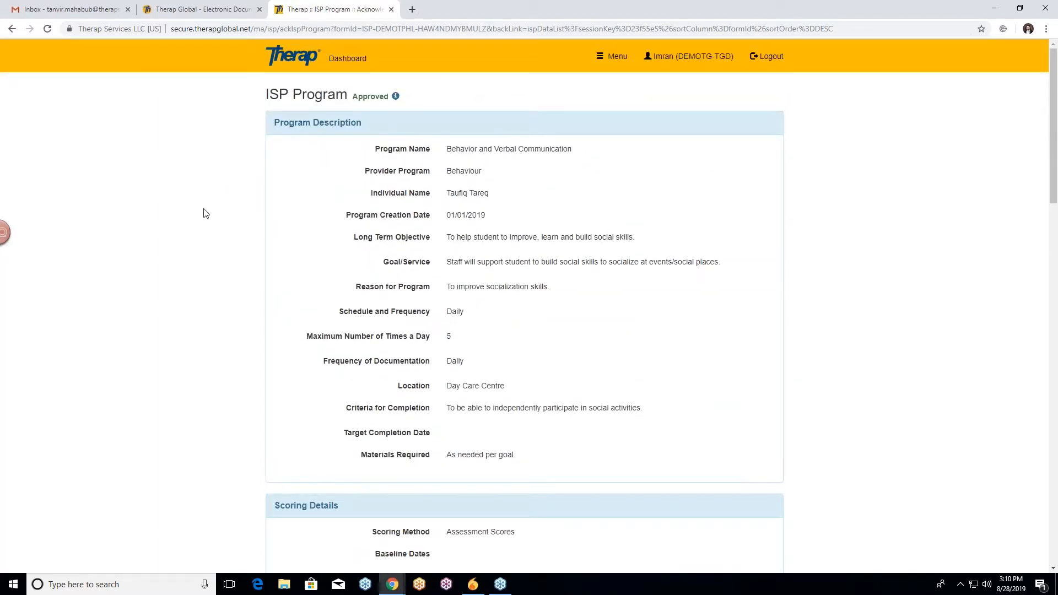
scroll(209, 209, "down", 7)
scroll(218, 210, "down", 12)
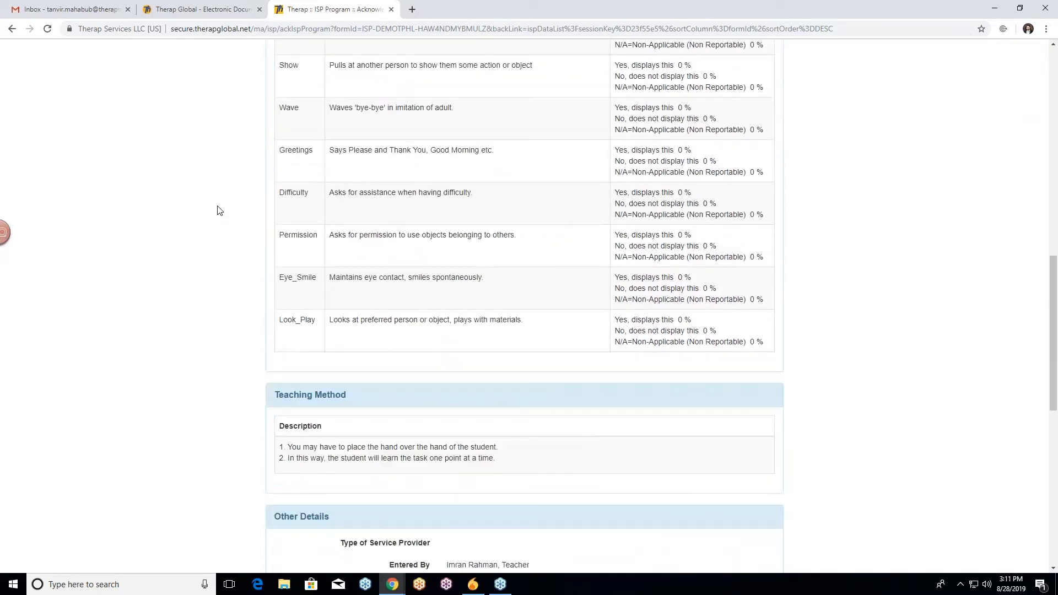
scroll(219, 209, "down", 4)
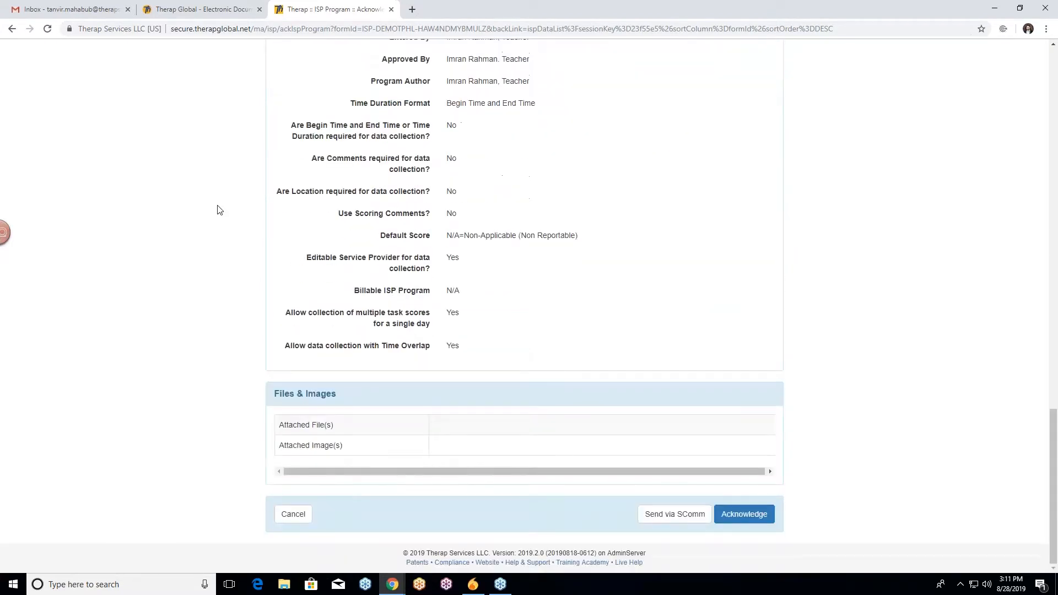
scroll(191, 206, "up", 14)
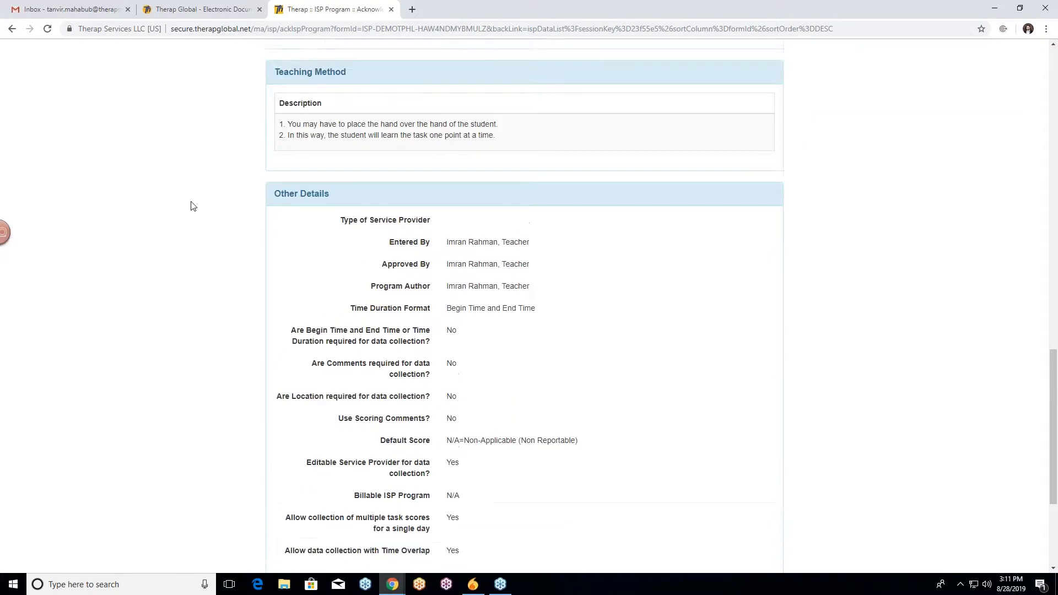
scroll(191, 206, "up", 8)
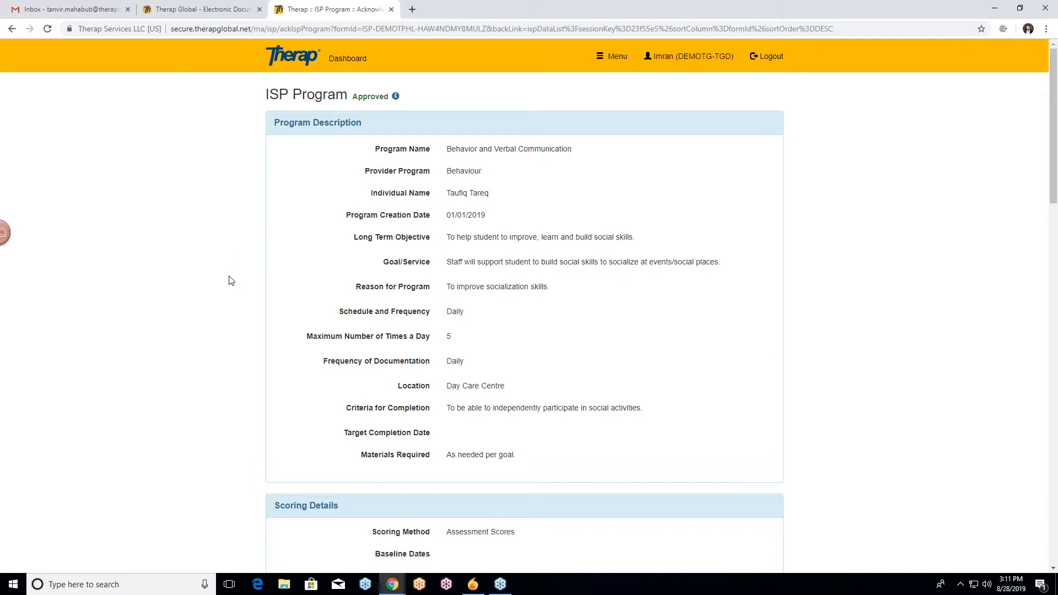
Acknowledge the ISP program, confirming it has been read, understood and will be implemented.
scroll(231, 280, "down", 8)
scroll(231, 280, "down", 11)
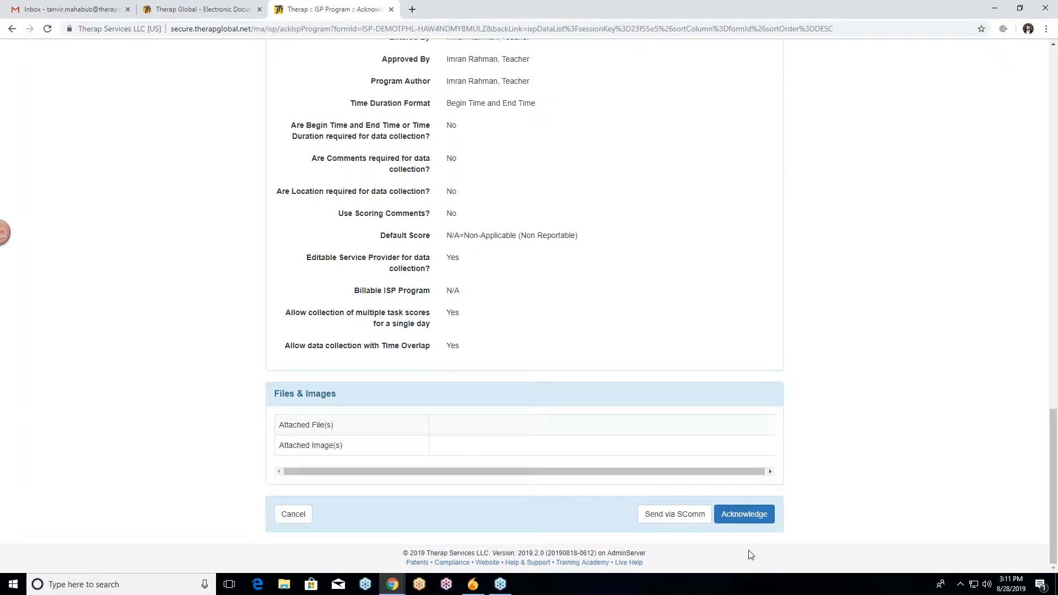
left_click(747, 519)
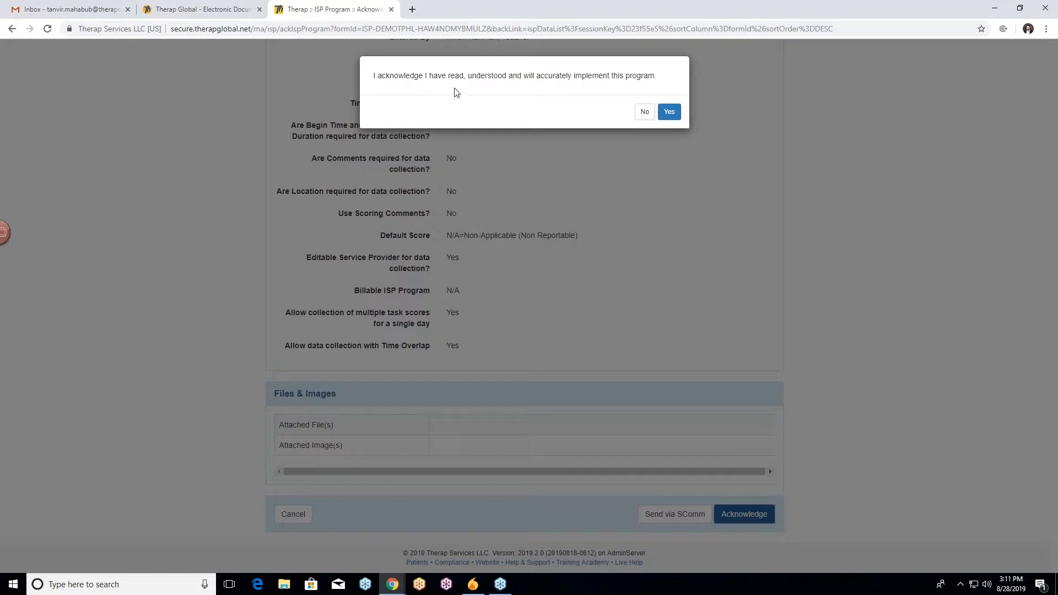
left_click(672, 114)
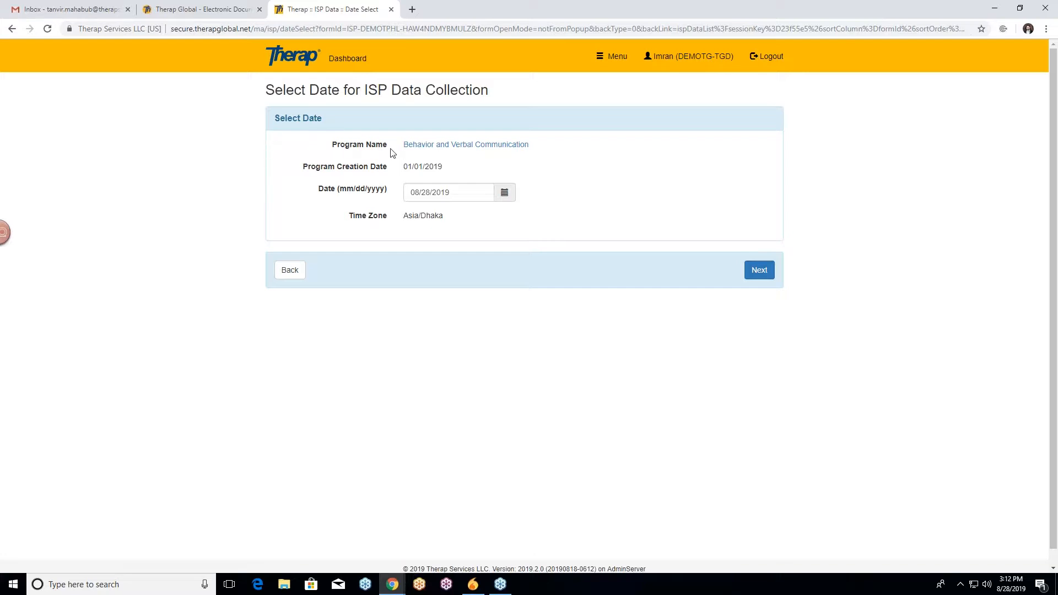
Open the Behavior and Verbal Communication program view and read through its description, tasks and settings, then close it.
left_click(472, 145)
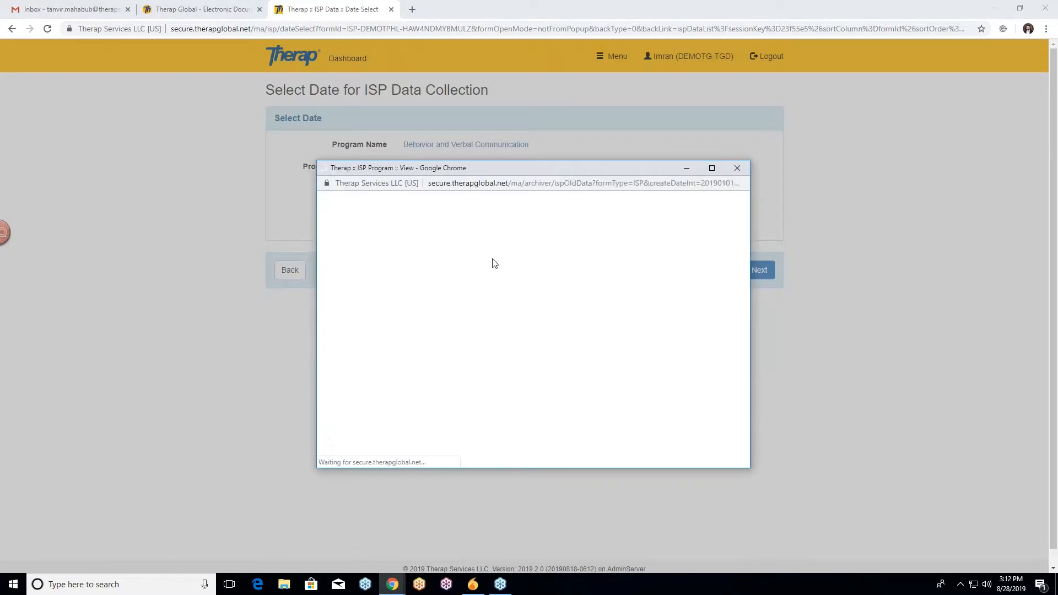
scroll(518, 261, "down", 6)
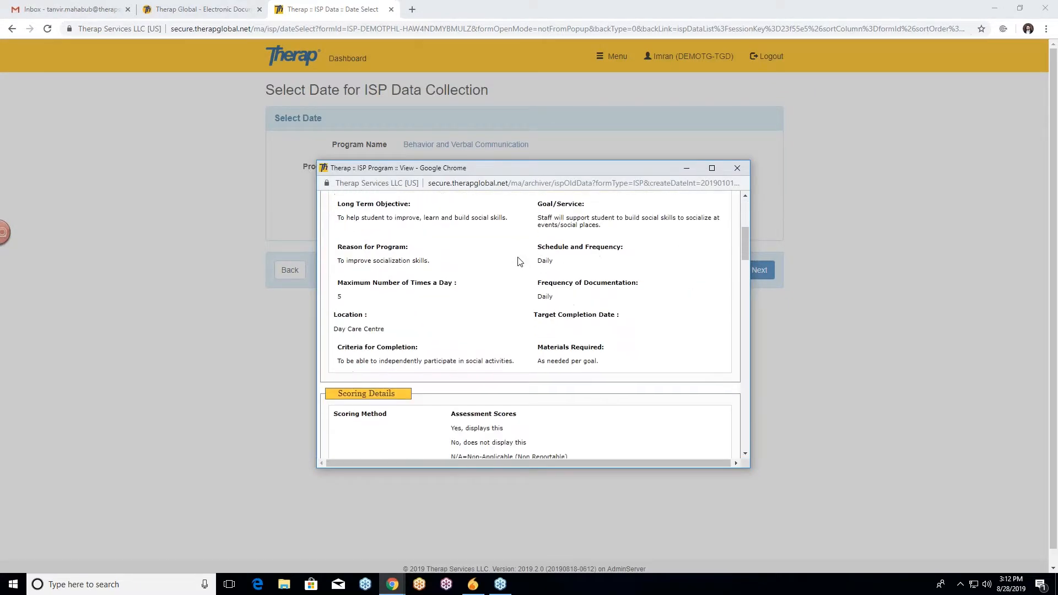
scroll(518, 260, "down", 6)
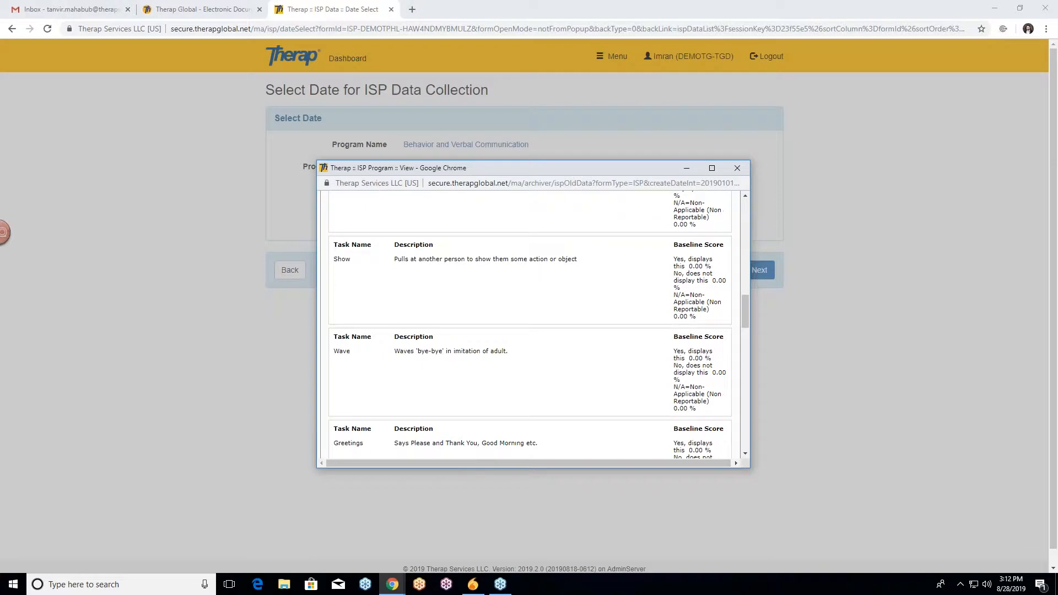
scroll(529, 325, "down", 12)
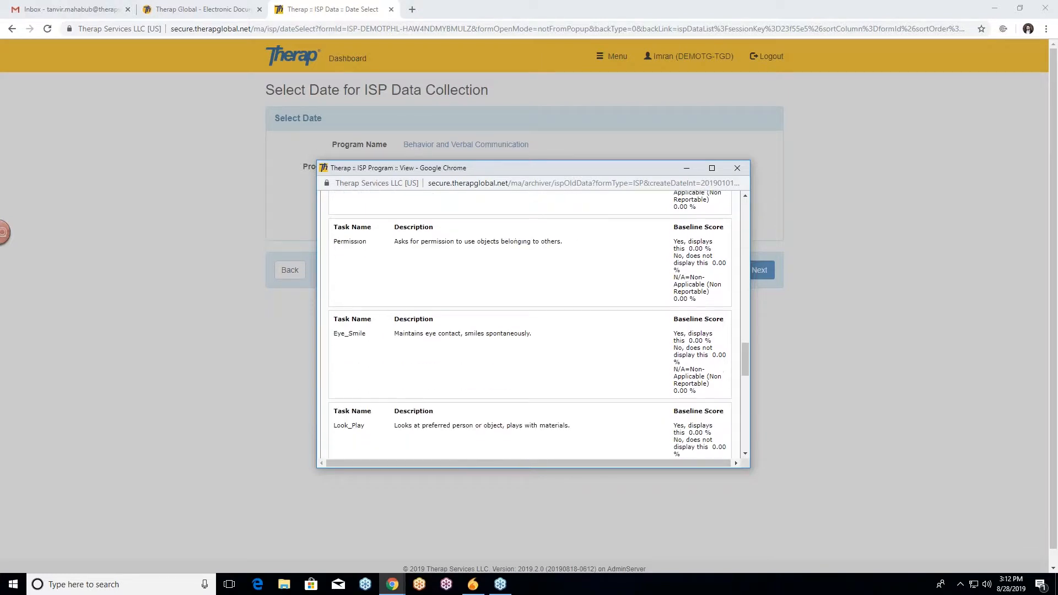
scroll(529, 325, "down", 3)
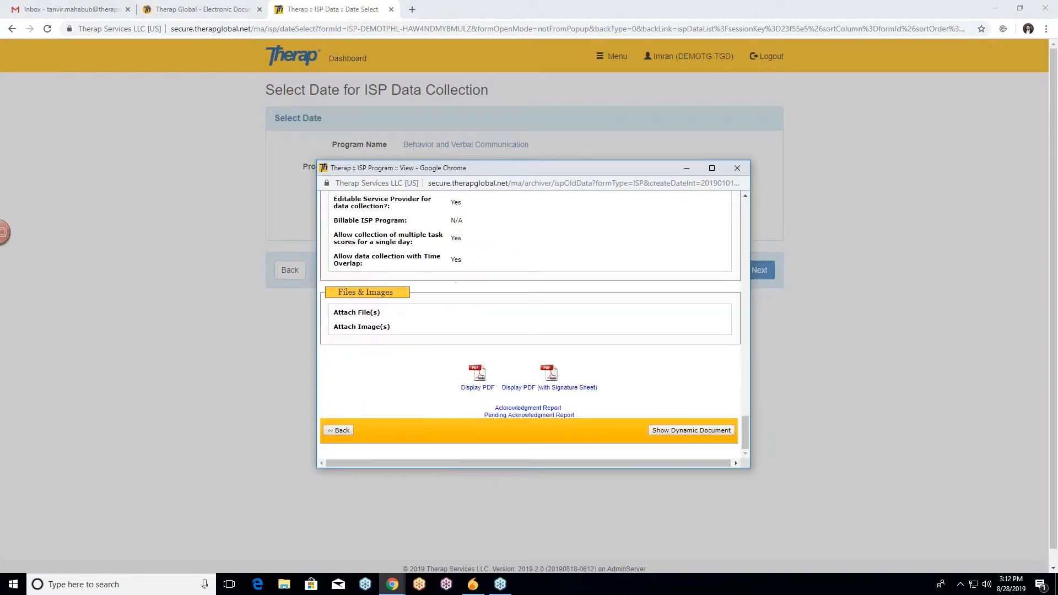
scroll(545, 234, "up", 15)
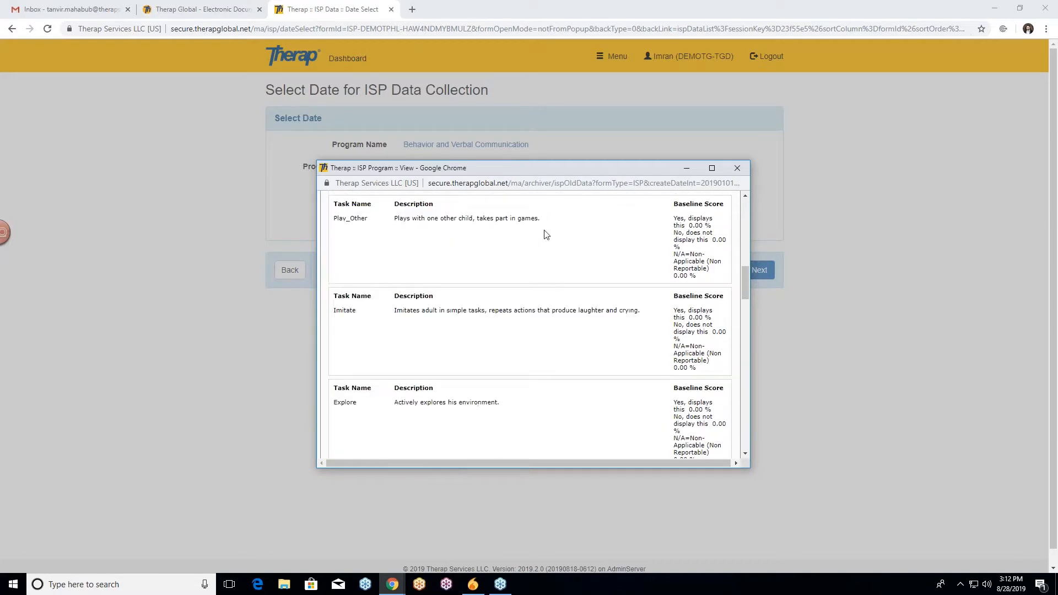
scroll(545, 235, "up", 10)
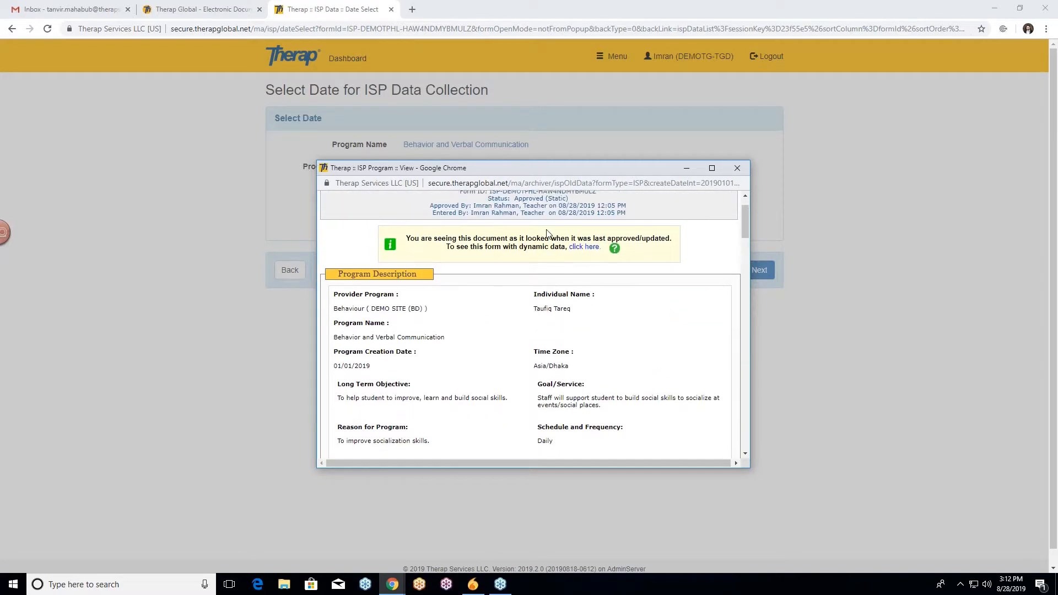
left_click(745, 172)
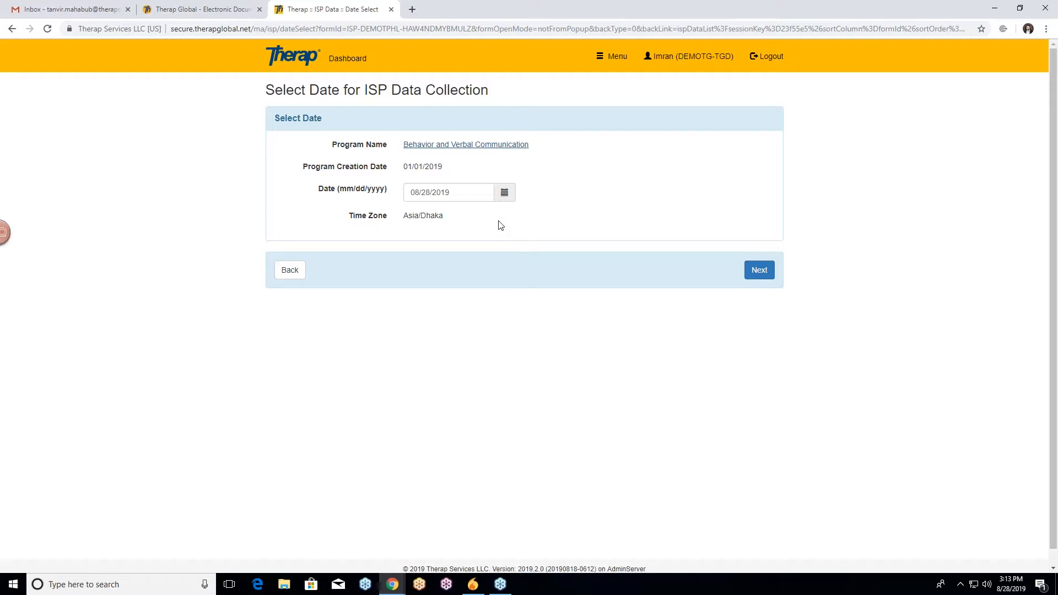
Pick 08/28/2019 as the data collection date and continue to the ISP data collection form.
left_click(505, 194)
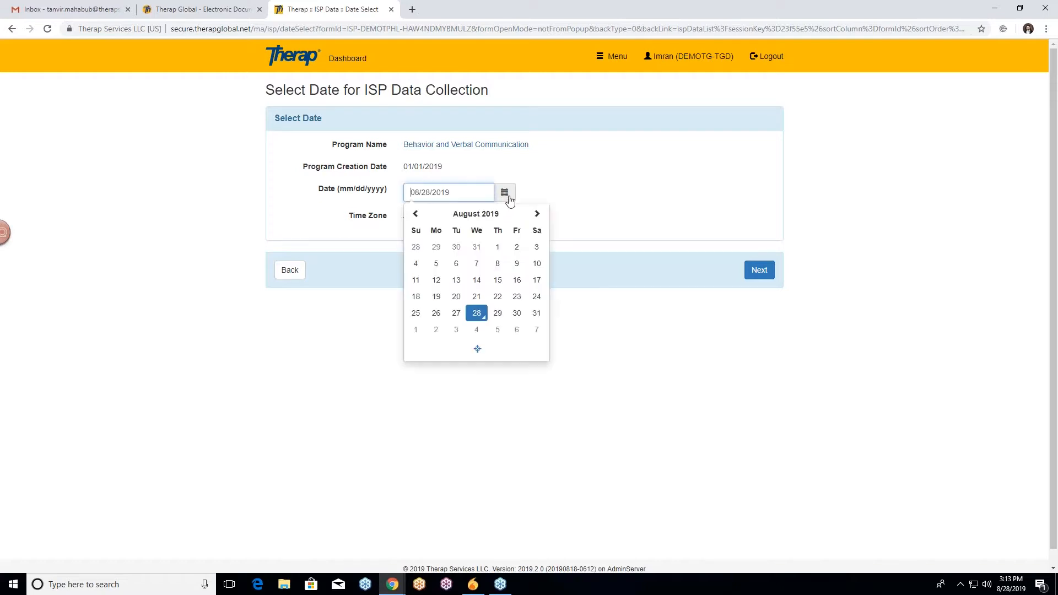
left_click(476, 319)
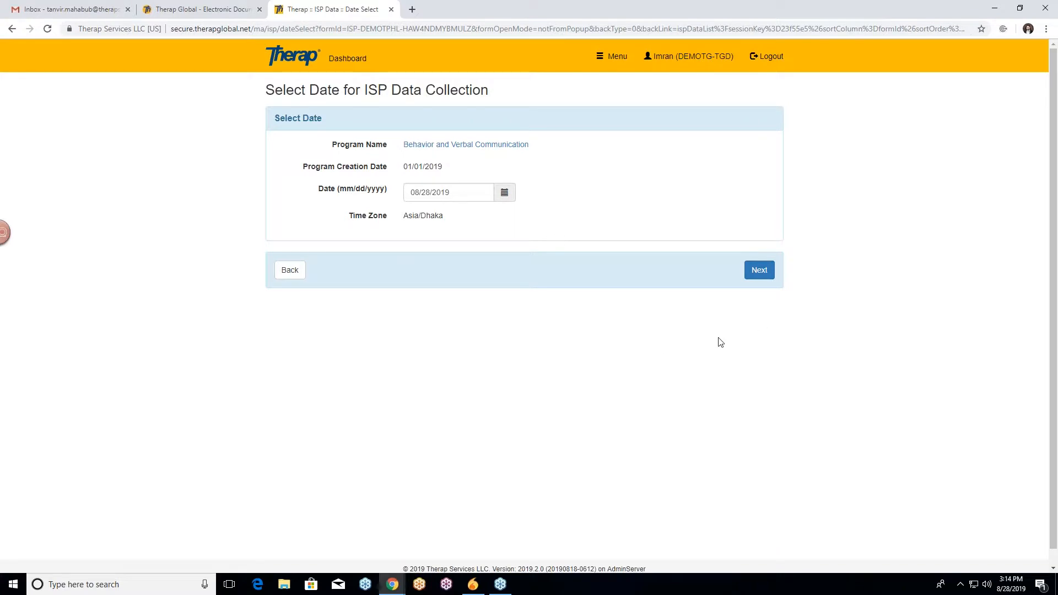
left_click(764, 277)
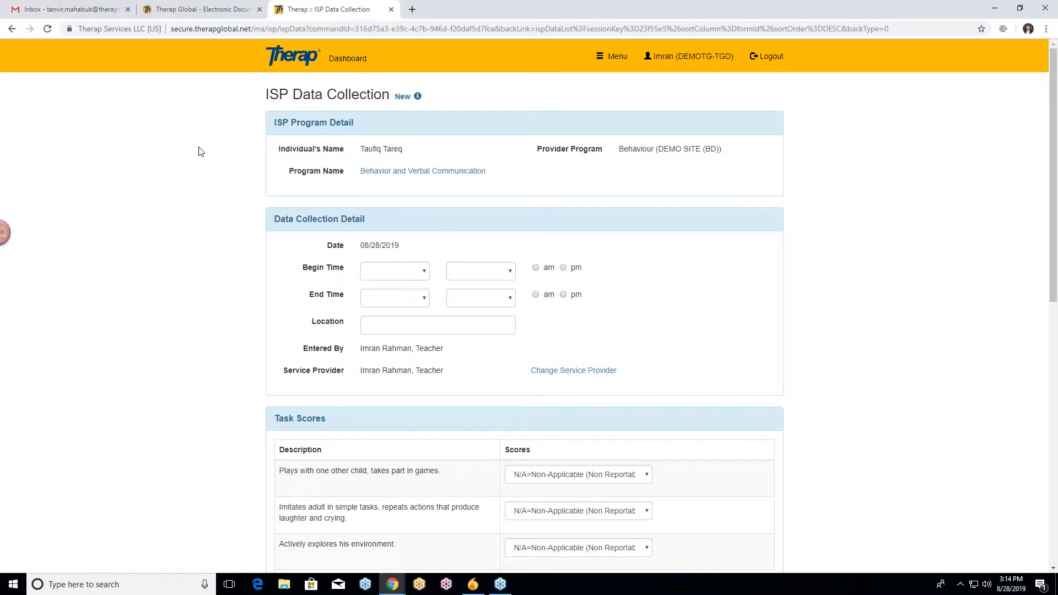
Review the ISP Data Collection form's program detail, data collection detail, task scores and other sections.
scroll(215, 174, "down", 1)
scroll(215, 174, "down", 1)
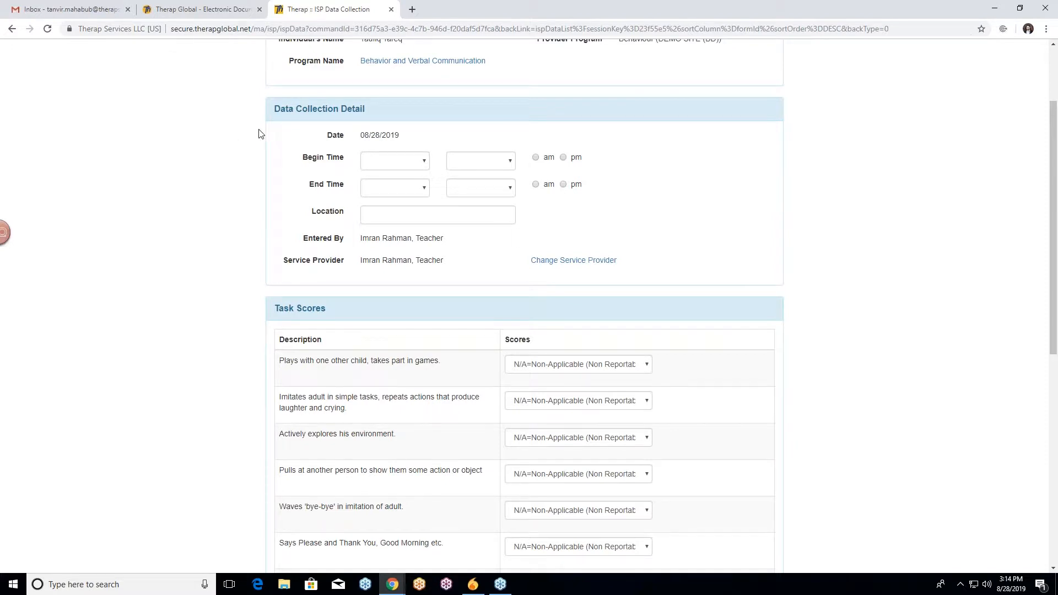
scroll(260, 134, "down", 3)
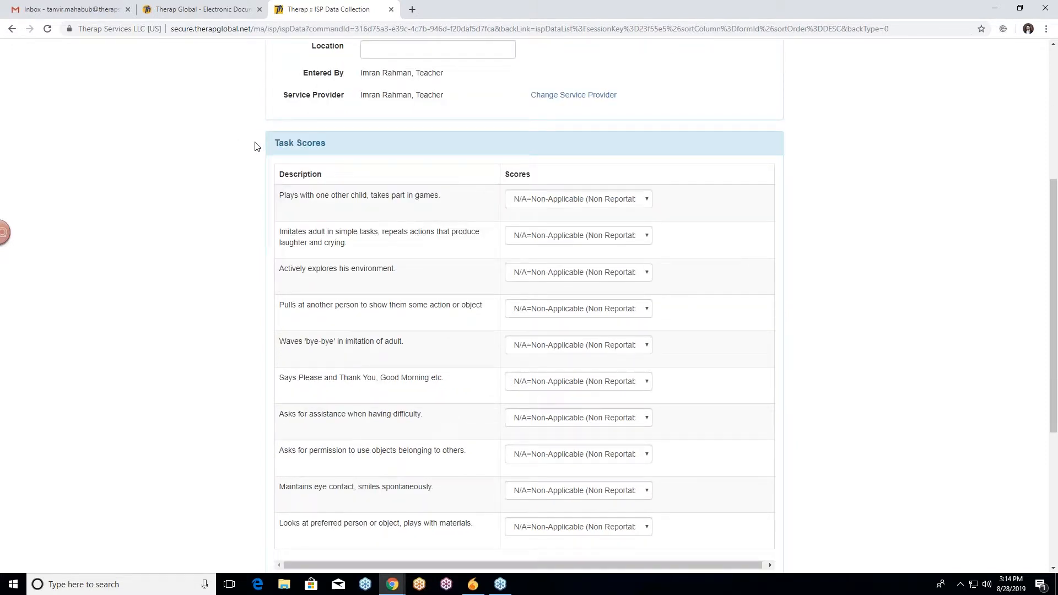
scroll(249, 146, "down", 3)
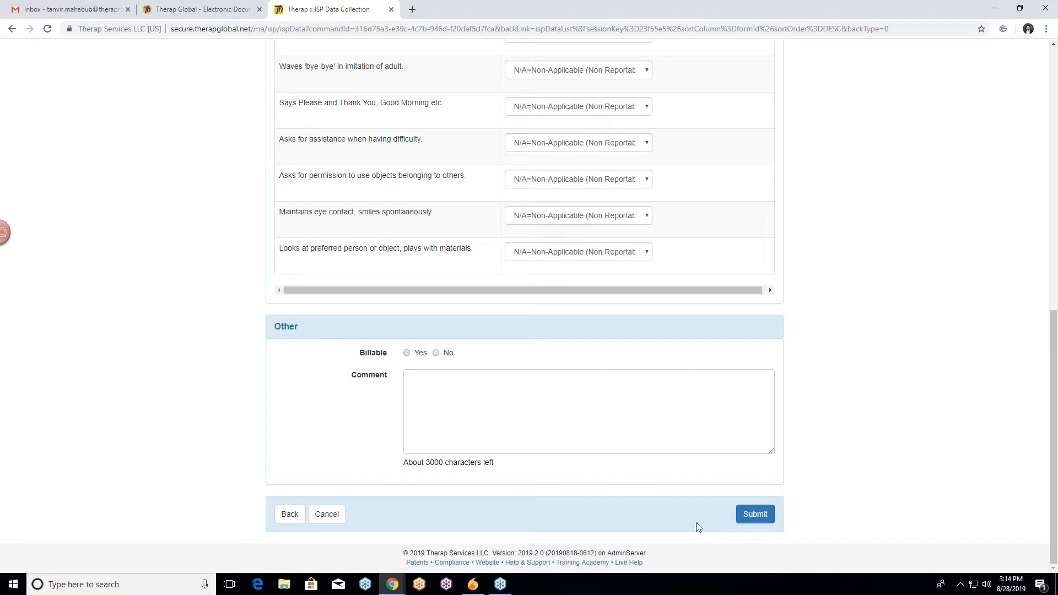
scroll(257, 236, "up", 4)
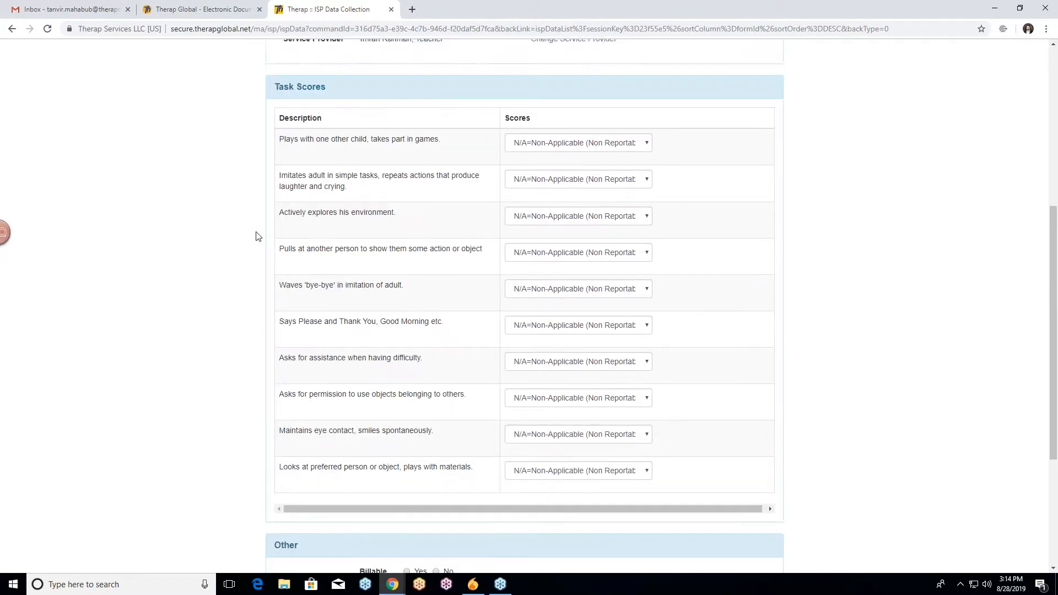
scroll(257, 236, "up", 5)
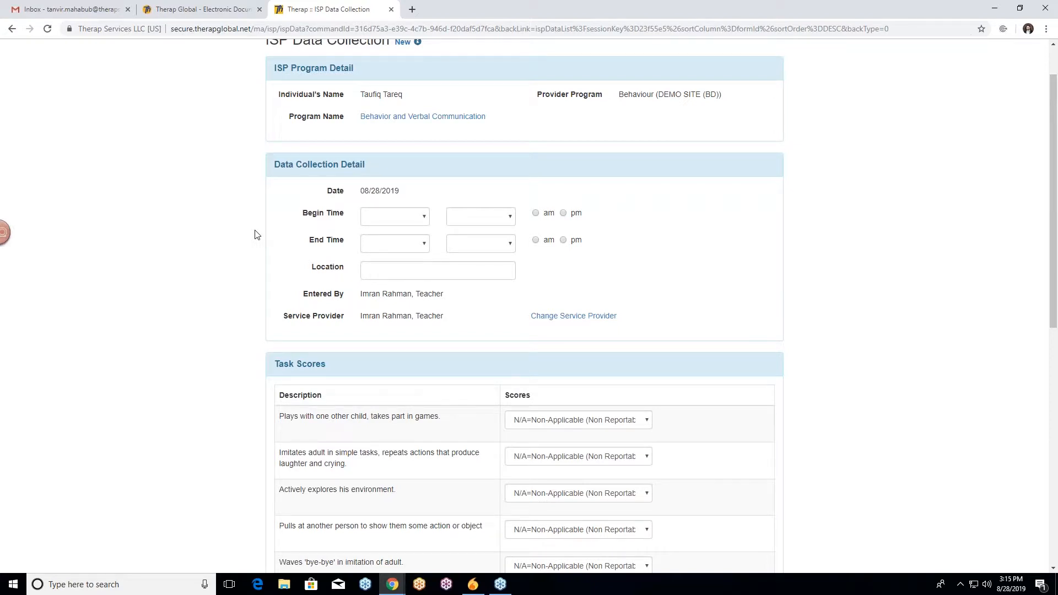
scroll(256, 234, "up", 1)
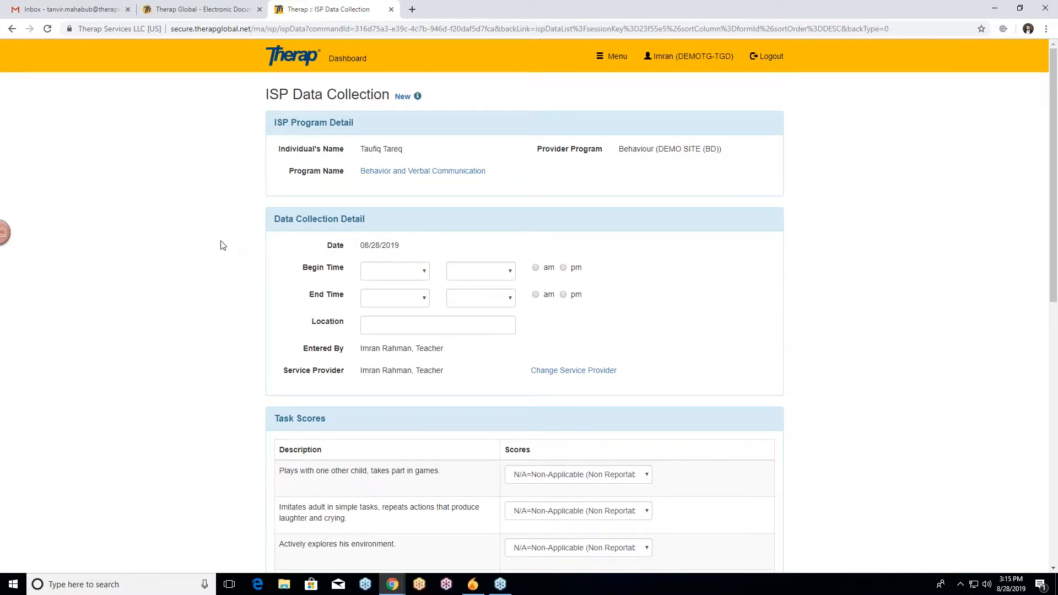
scroll(223, 245, "down", 1)
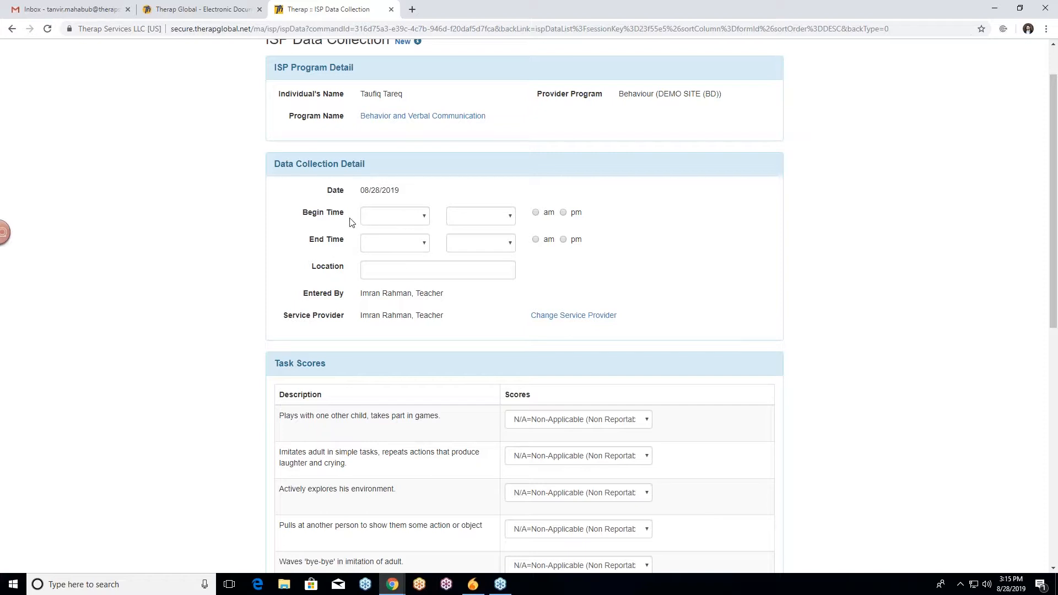
Set the data collection begin time to 09:00.
left_click(410, 218)
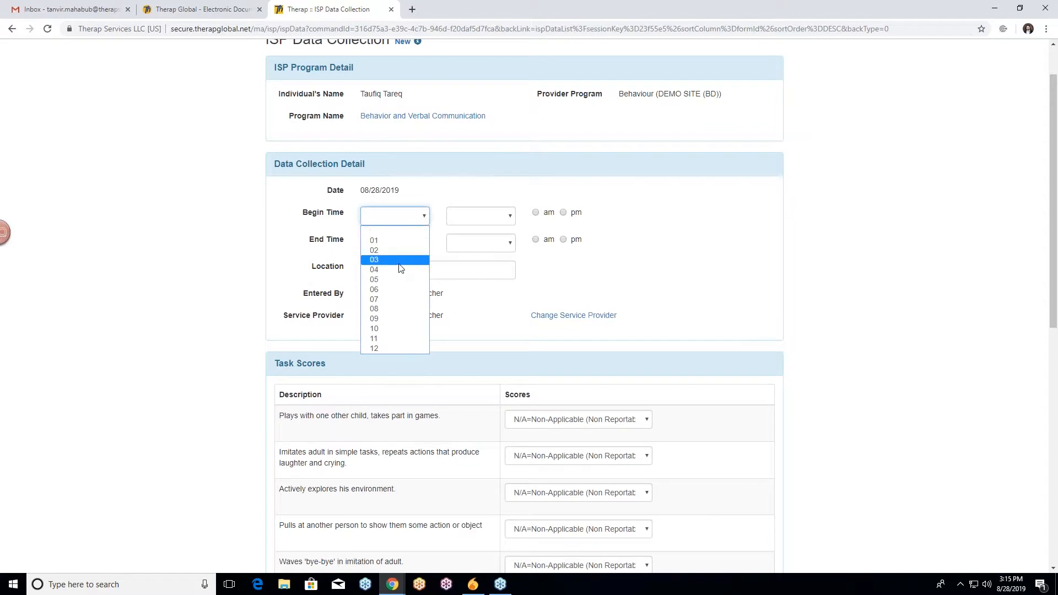
left_click(384, 320)
left_click(487, 216)
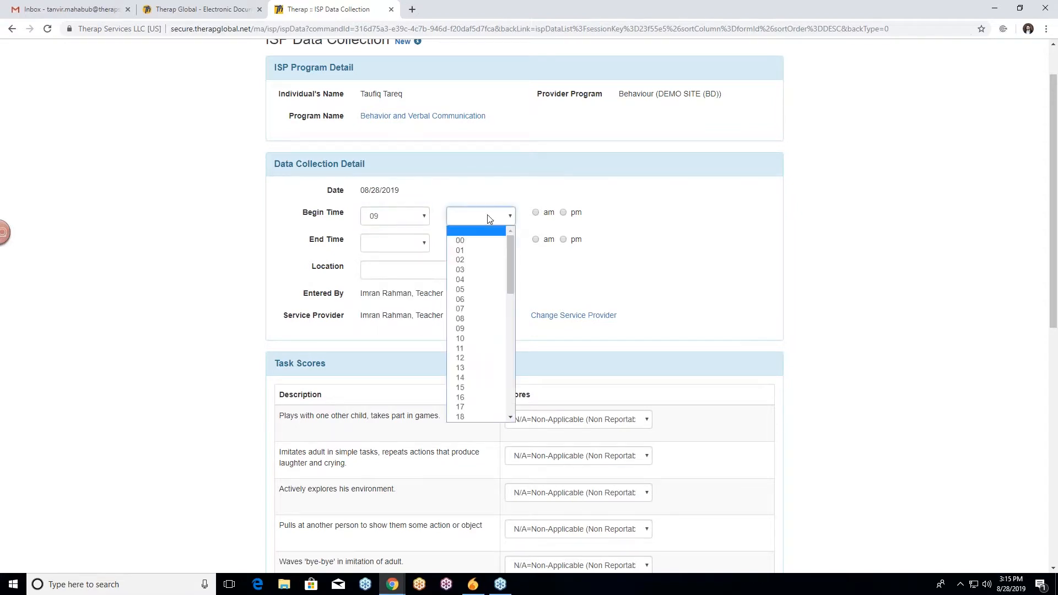
left_click(477, 241)
Set the end time to 10:30 and mark both begin and end times as am.
left_click(410, 243)
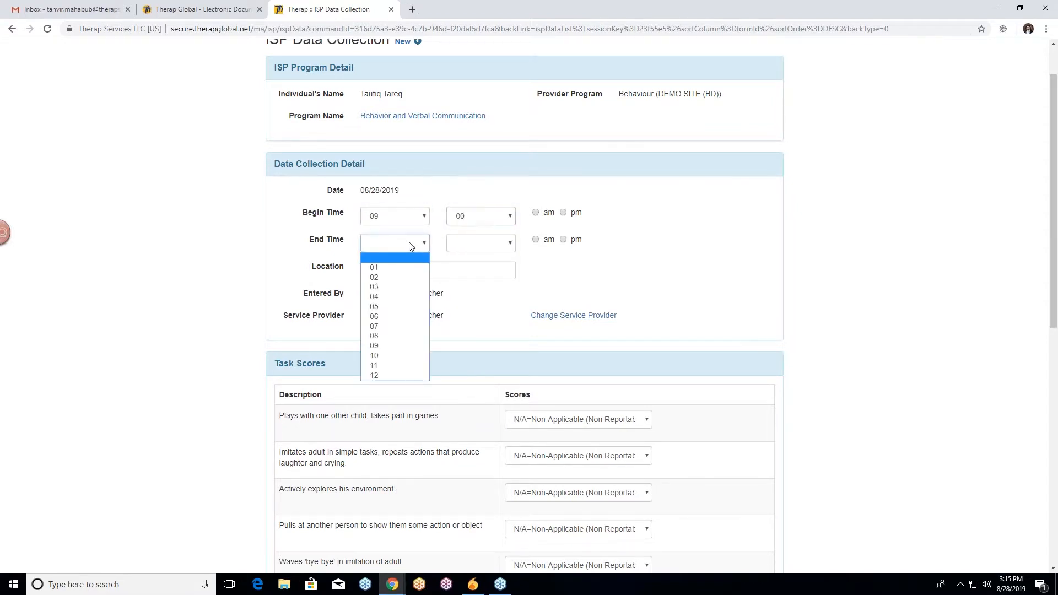
left_click(388, 355)
left_click(482, 242)
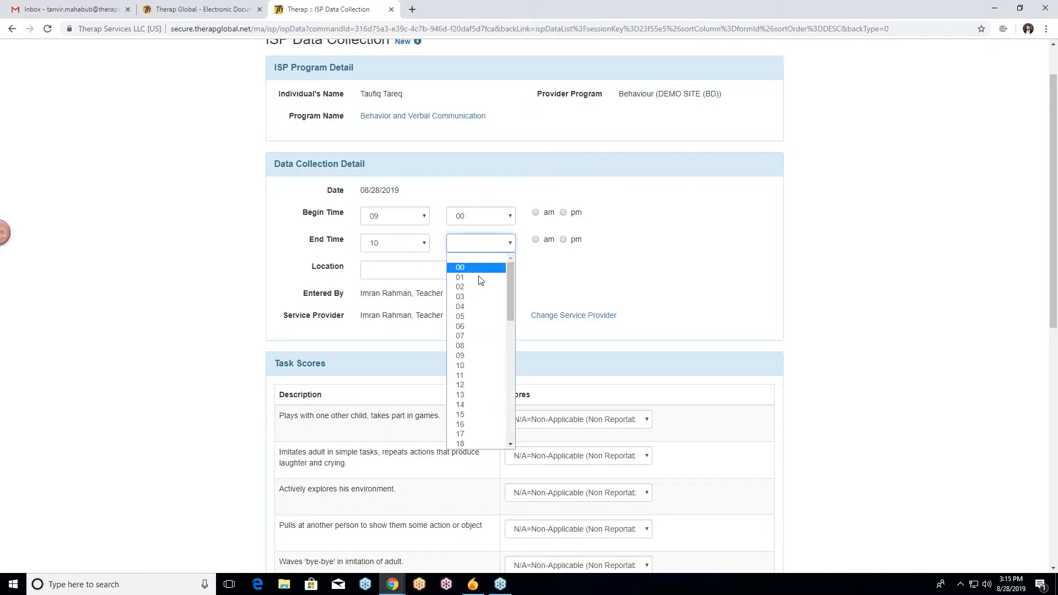
scroll(478, 398, "down", 4)
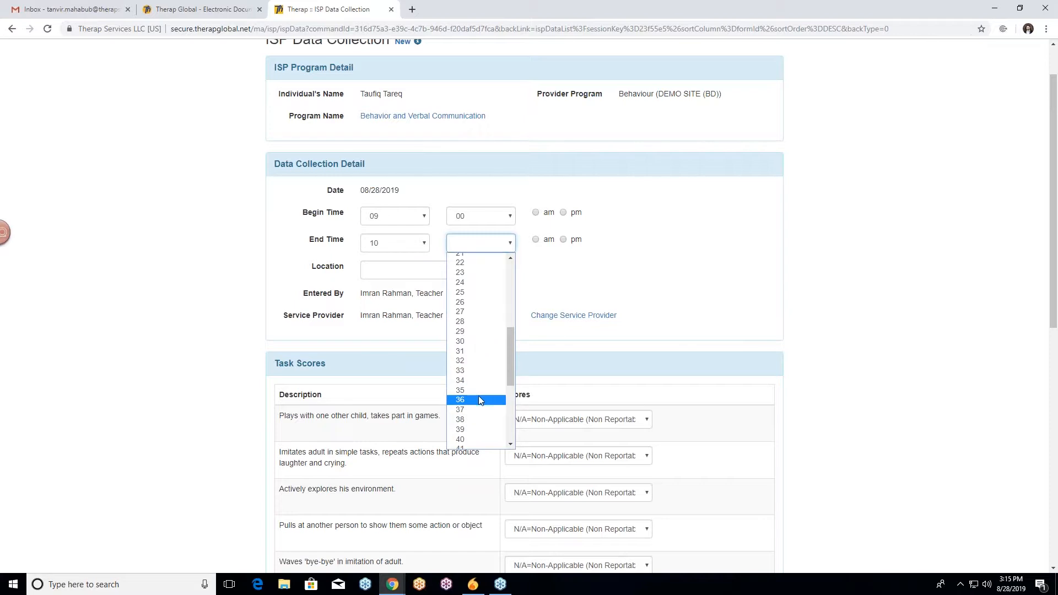
left_click(471, 341)
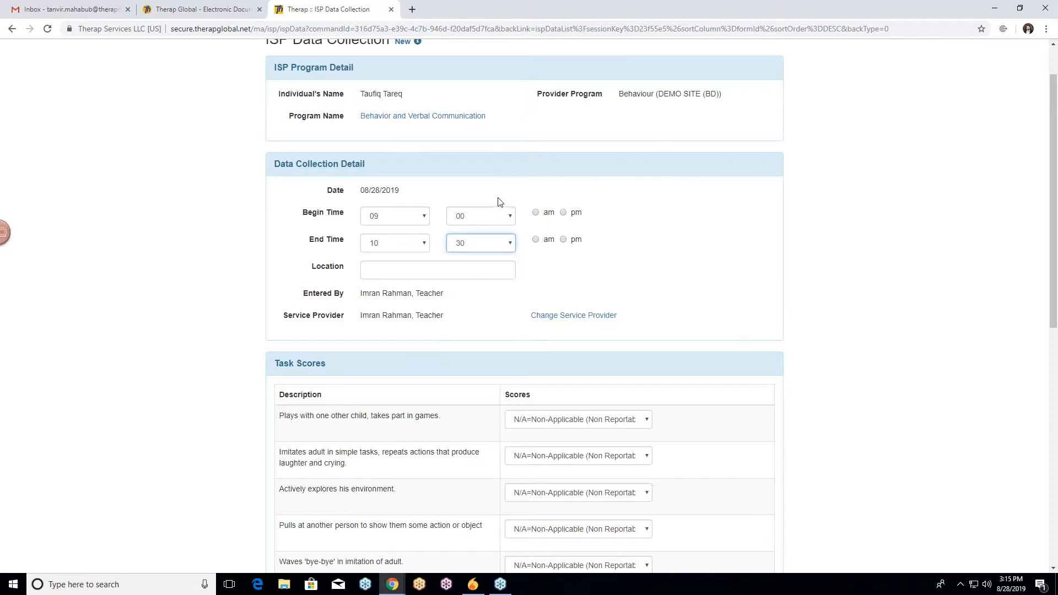
left_click(509, 217)
left_click(509, 217)
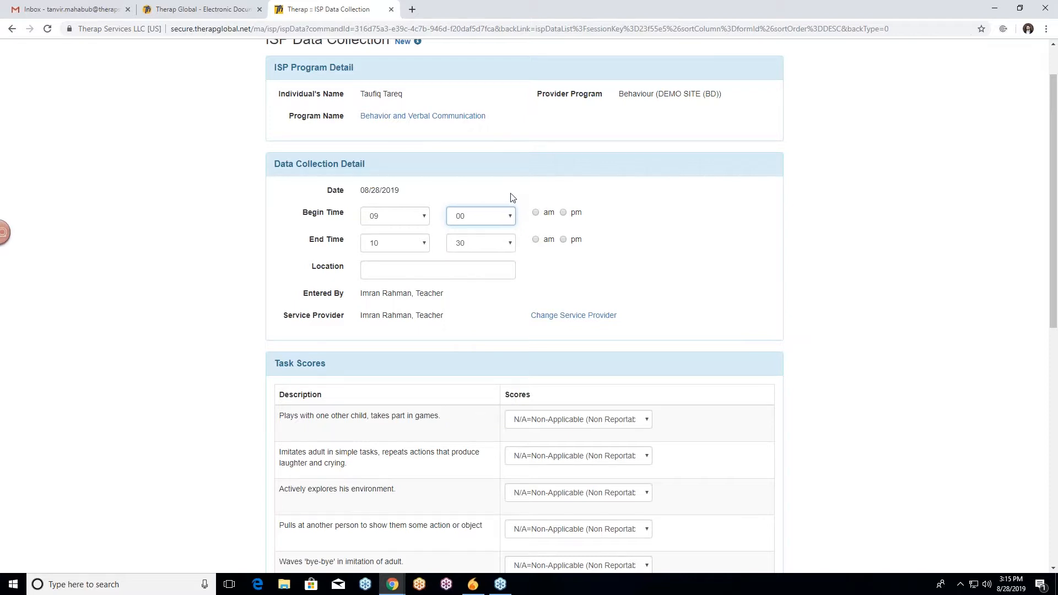
left_click(541, 216)
left_click(539, 248)
Set the data collection location to School Premise.
scroll(289, 259, "down", 2)
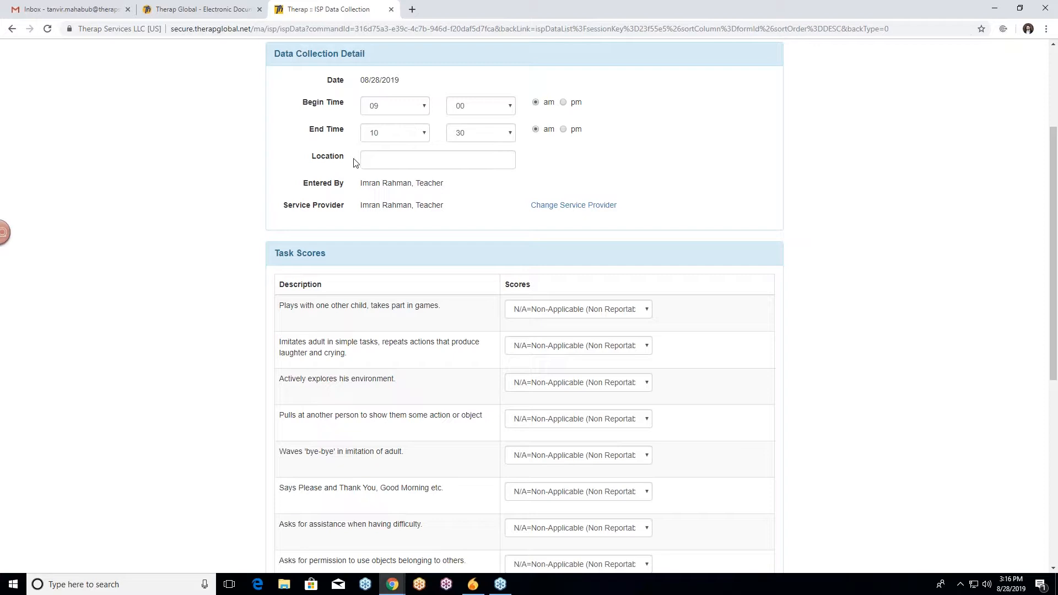
left_click(385, 158)
type("school")
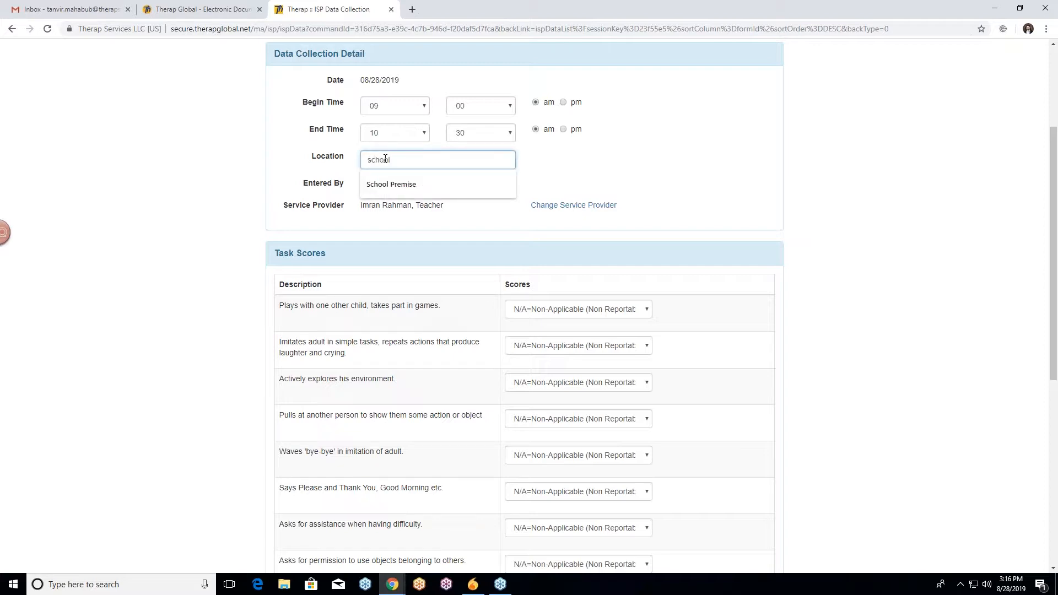
type(" premise")
left_click(443, 187)
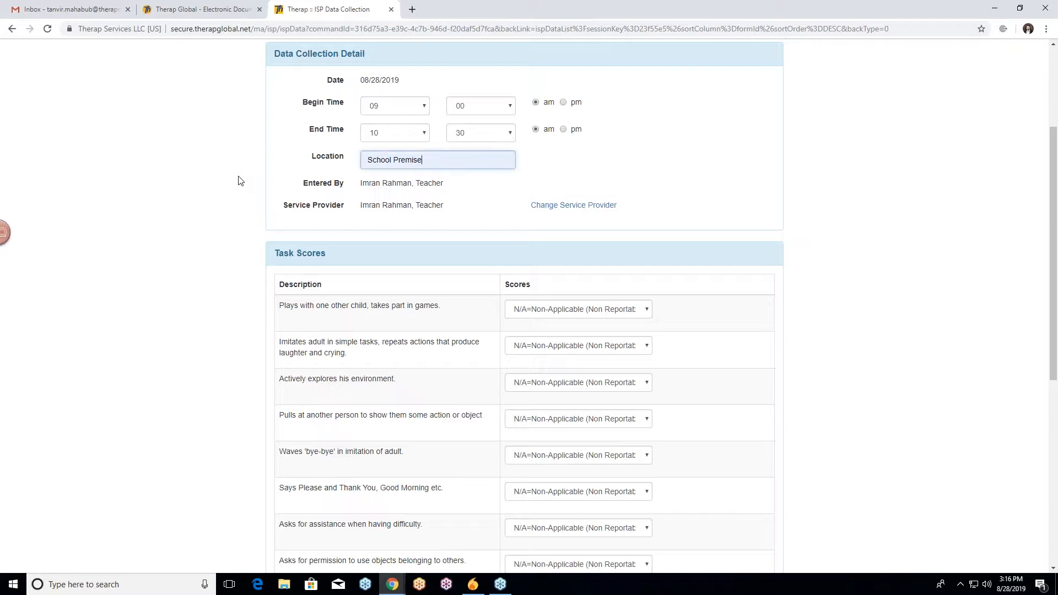
Score the 'Plays with one other child, takes part in games' task as 'Yes, displays this'.
scroll(192, 211, "down", 1)
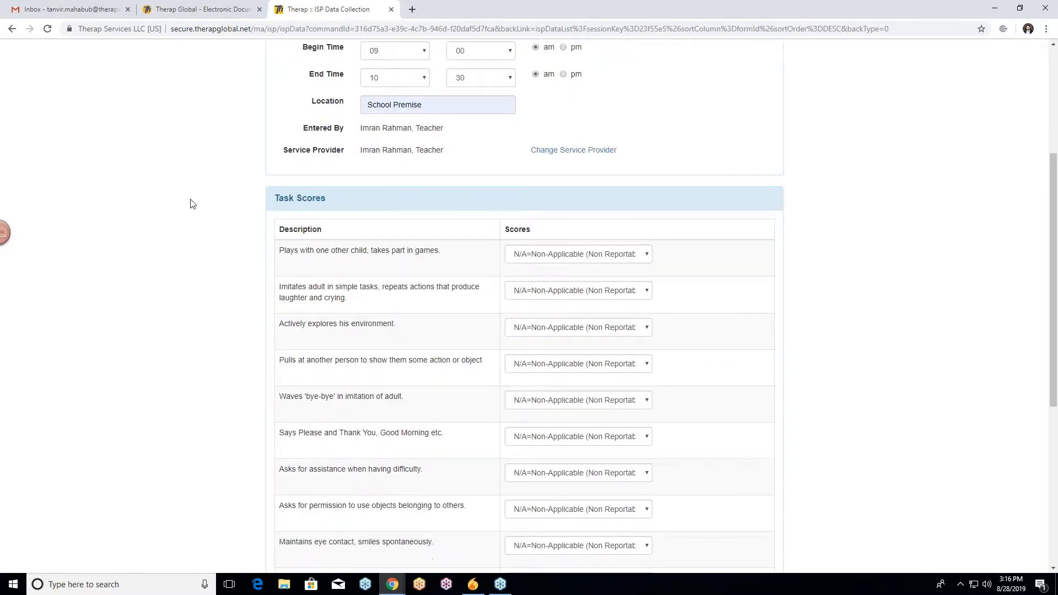
scroll(192, 203, "down", 1)
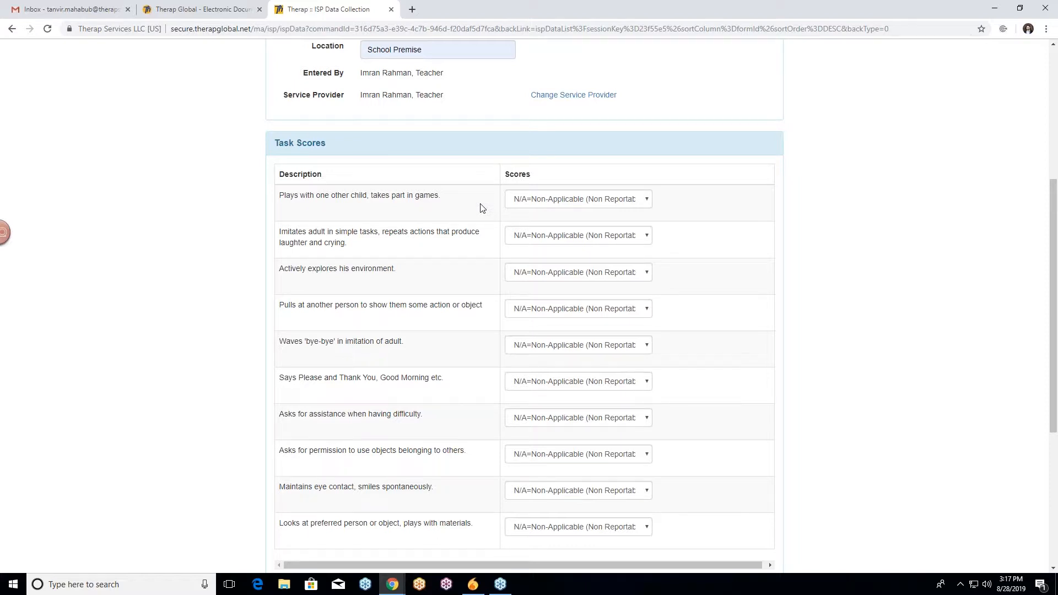
left_click(591, 199)
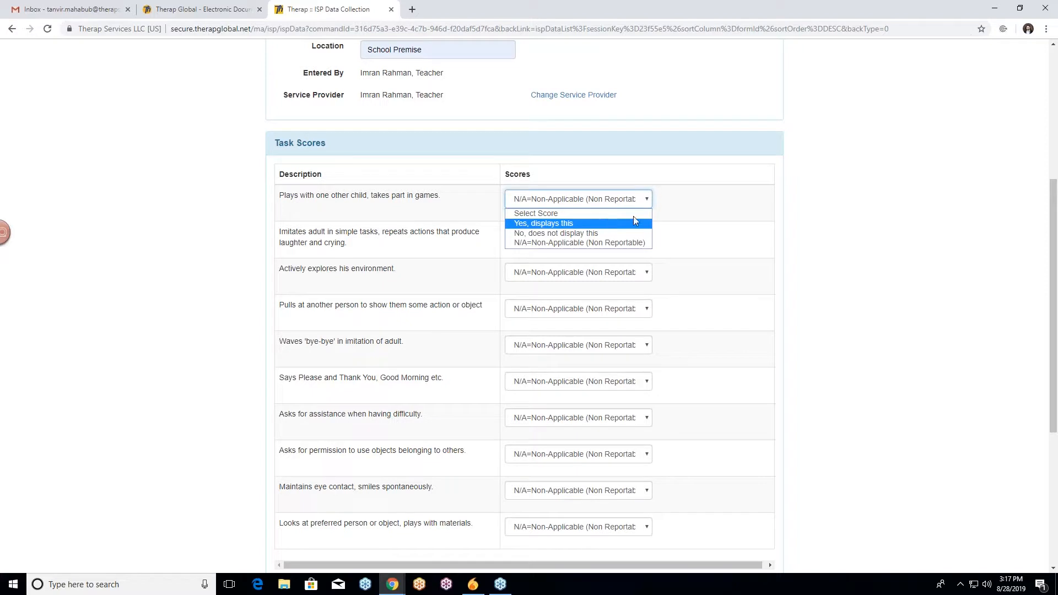
left_click(623, 202)
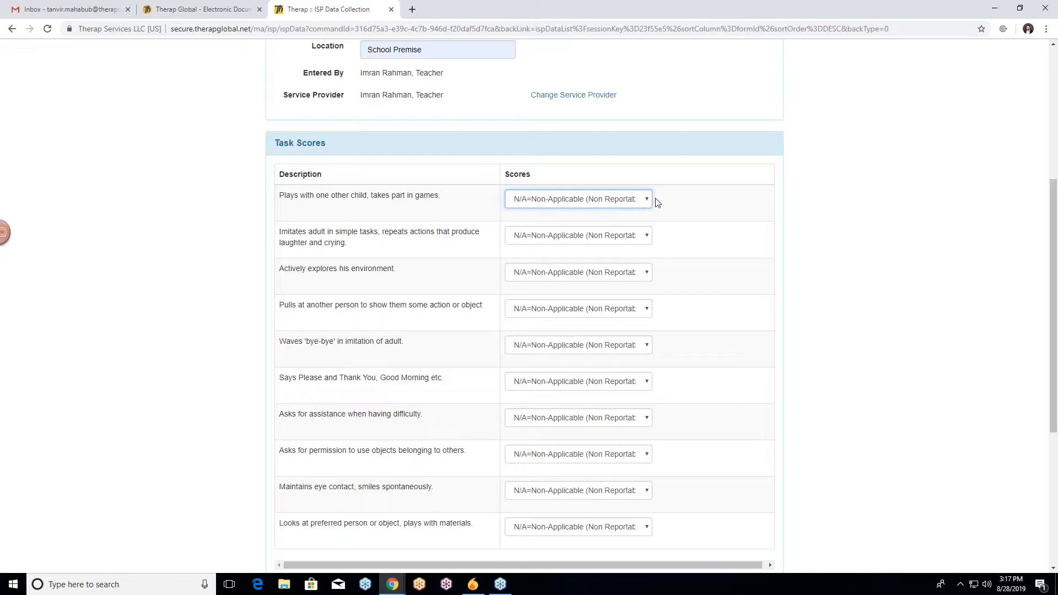
left_click(593, 203)
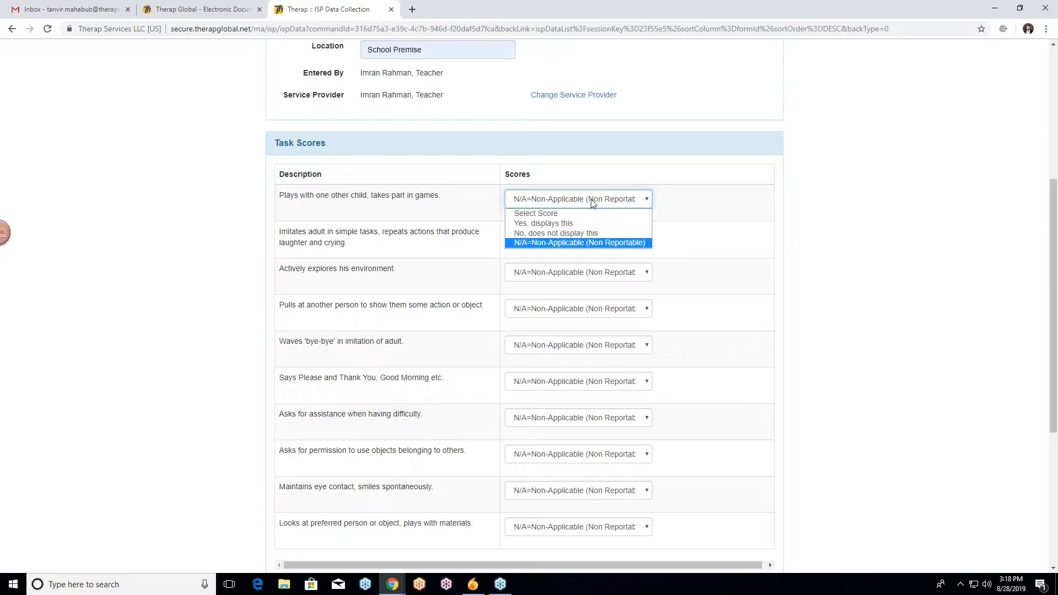
left_click(571, 223)
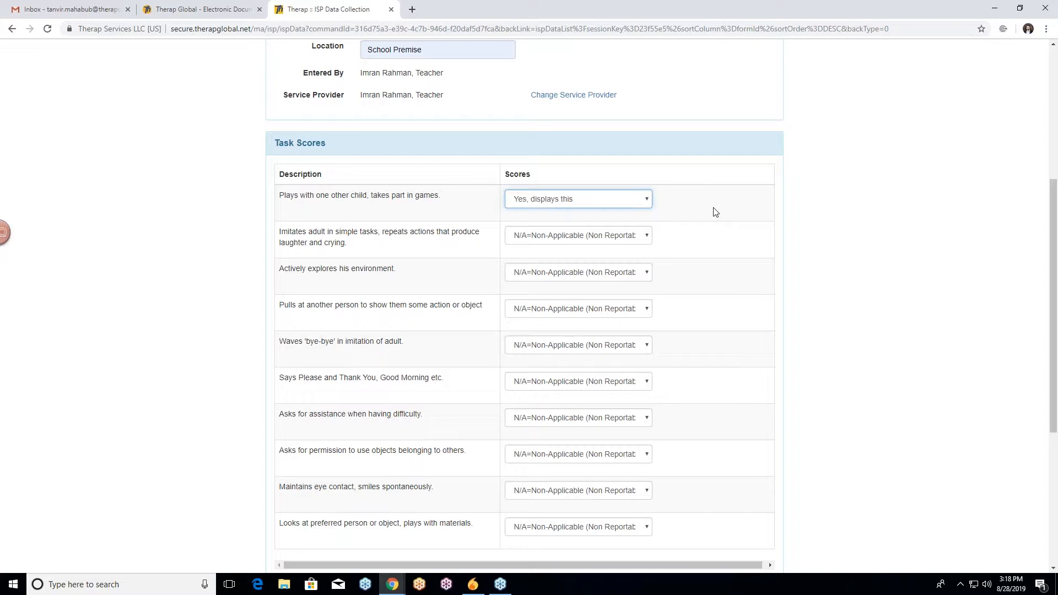
Score the 'Imitates adult in simple tasks' task as 'No, does not display this'.
scroll(255, 205, "down", 1)
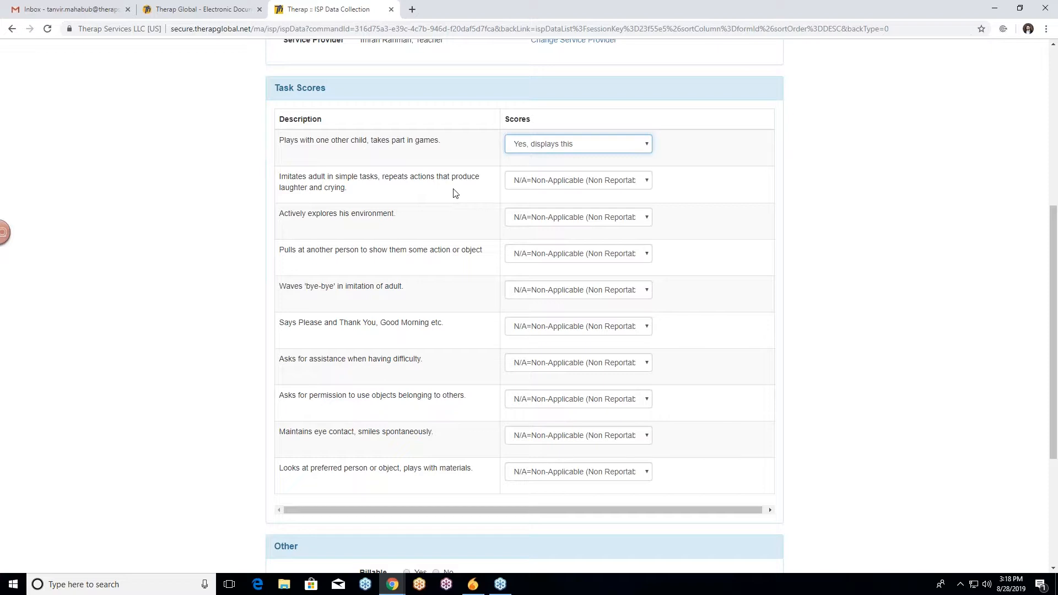
left_click(588, 186)
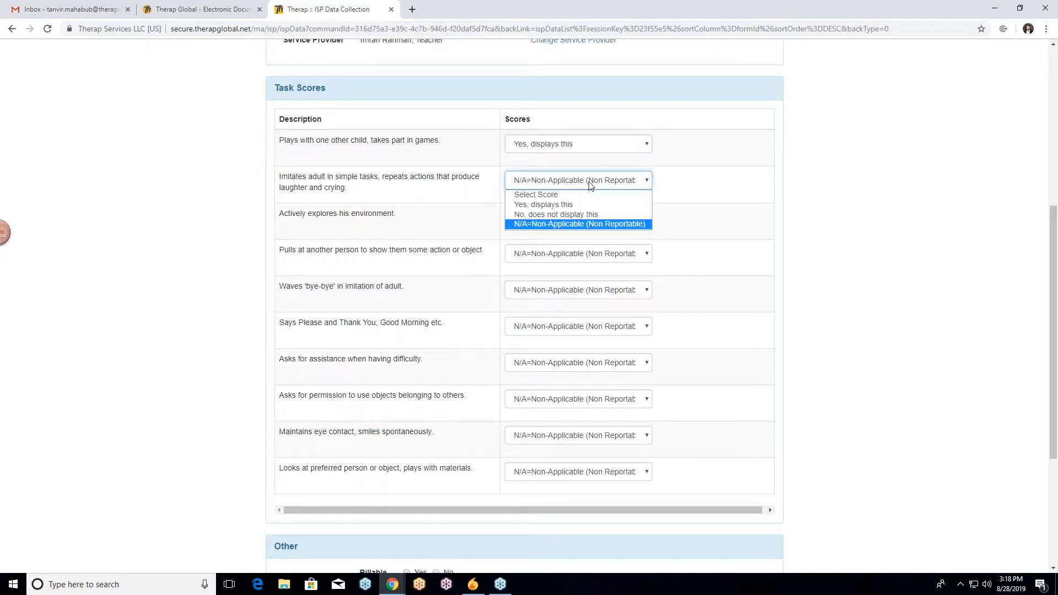
left_click(589, 185)
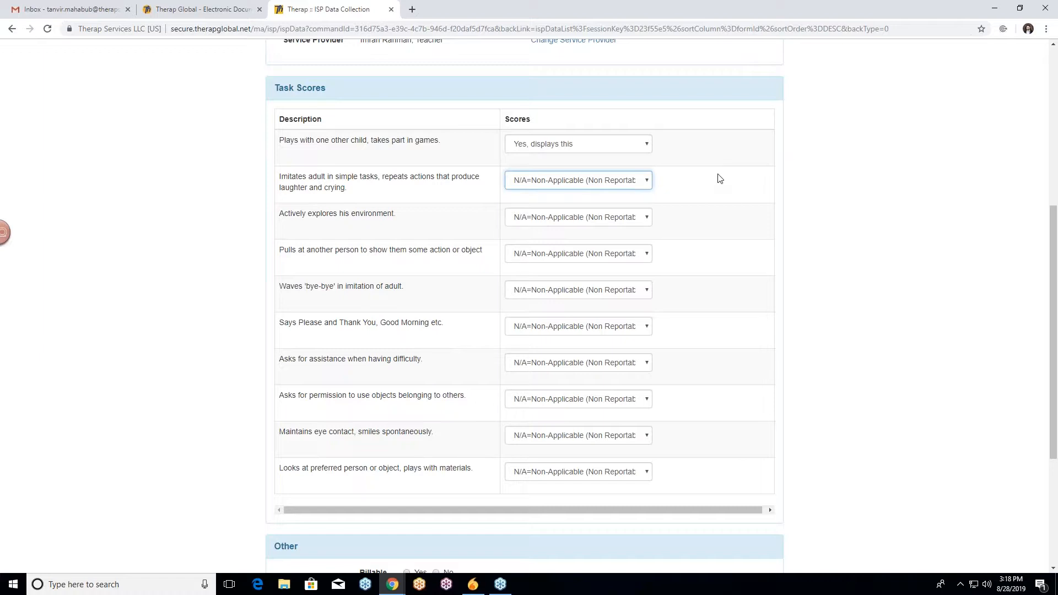
left_click(589, 184)
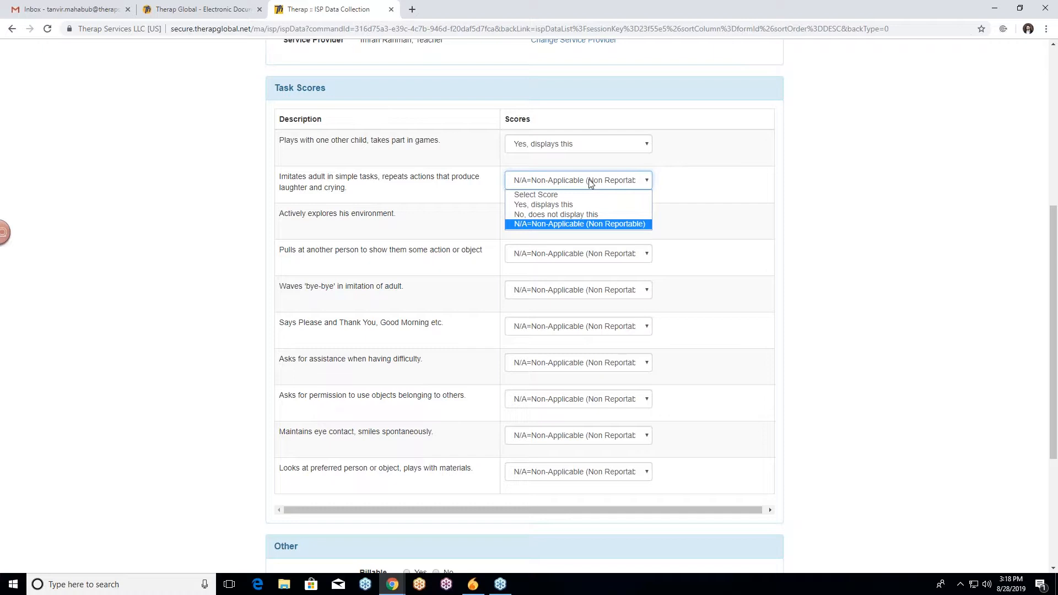
left_click(589, 184)
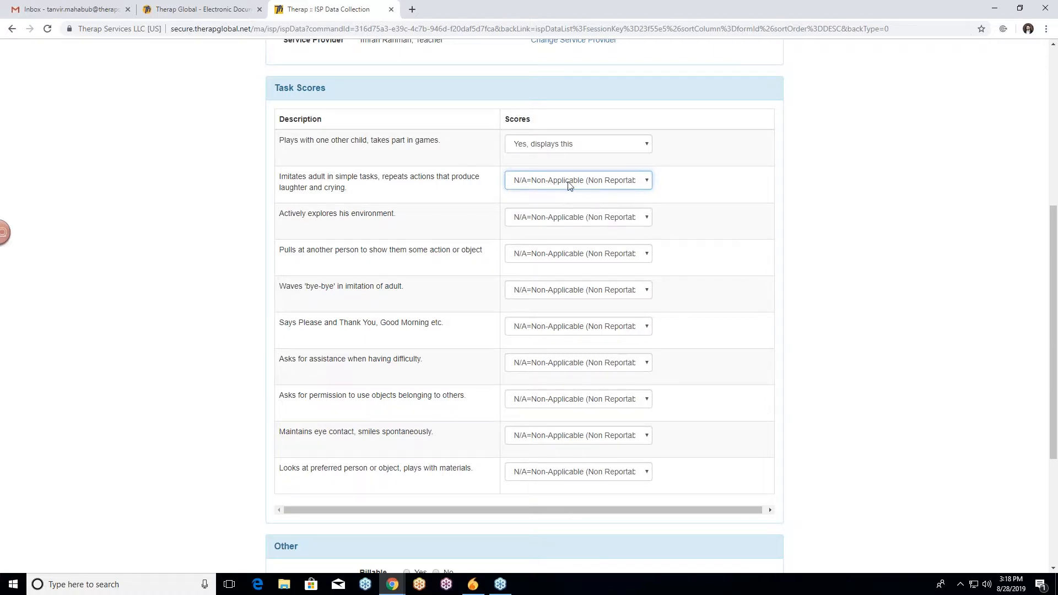
left_click(569, 185)
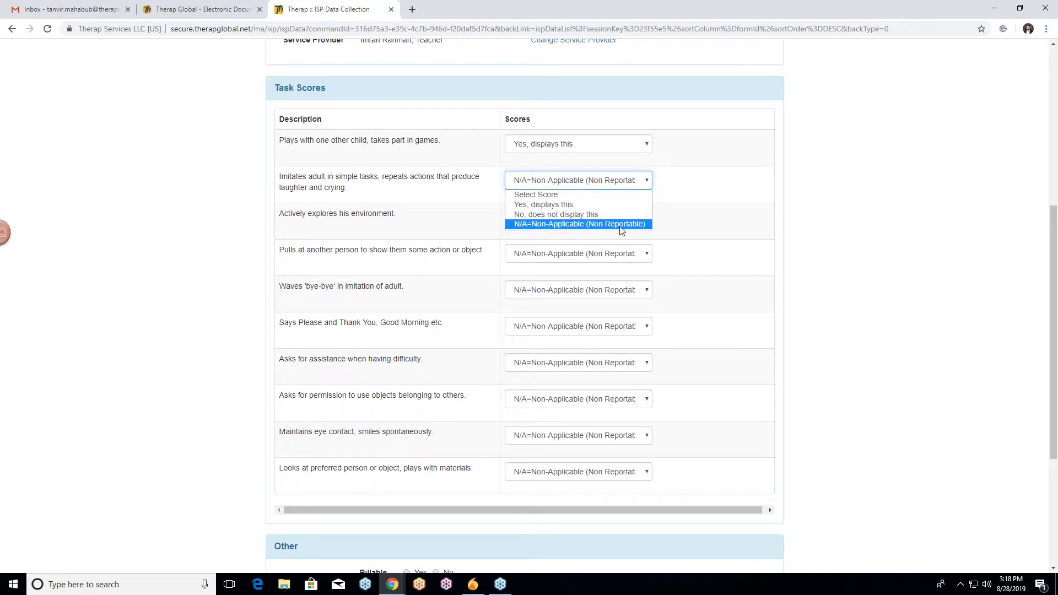
left_click(556, 196)
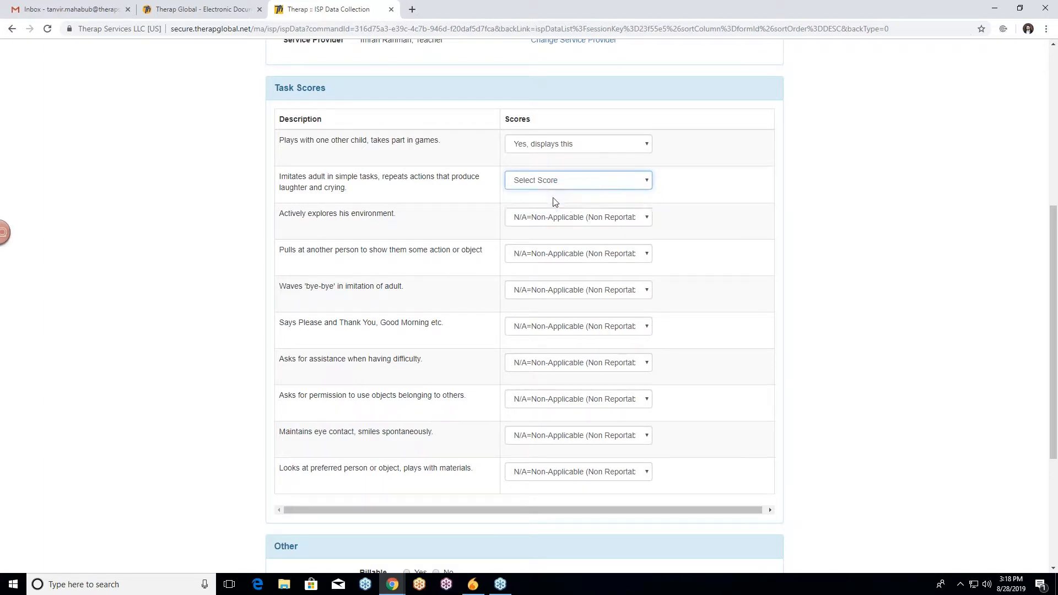
left_click(586, 188)
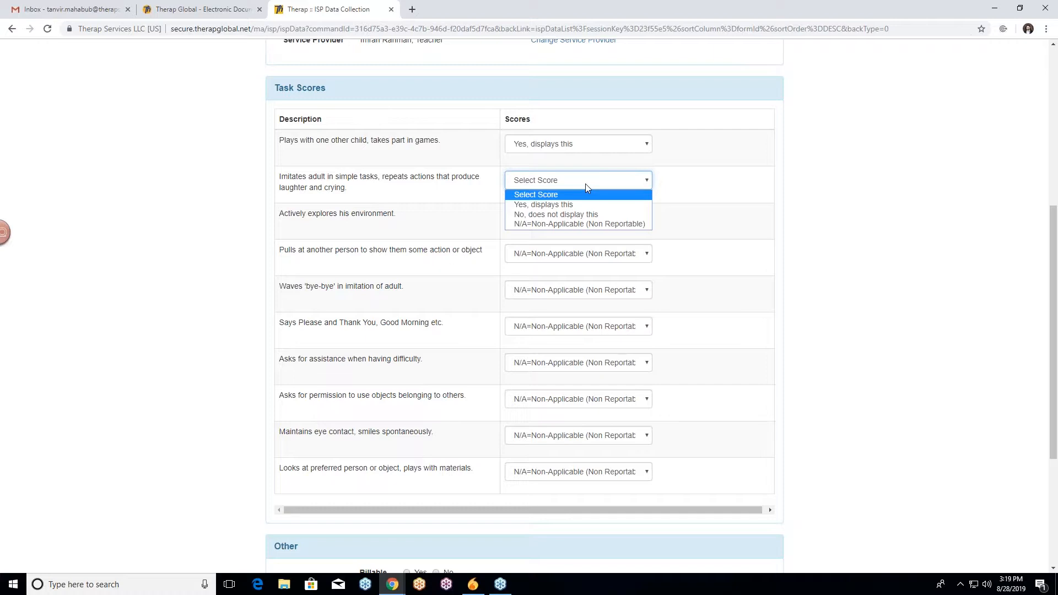
left_click(583, 214)
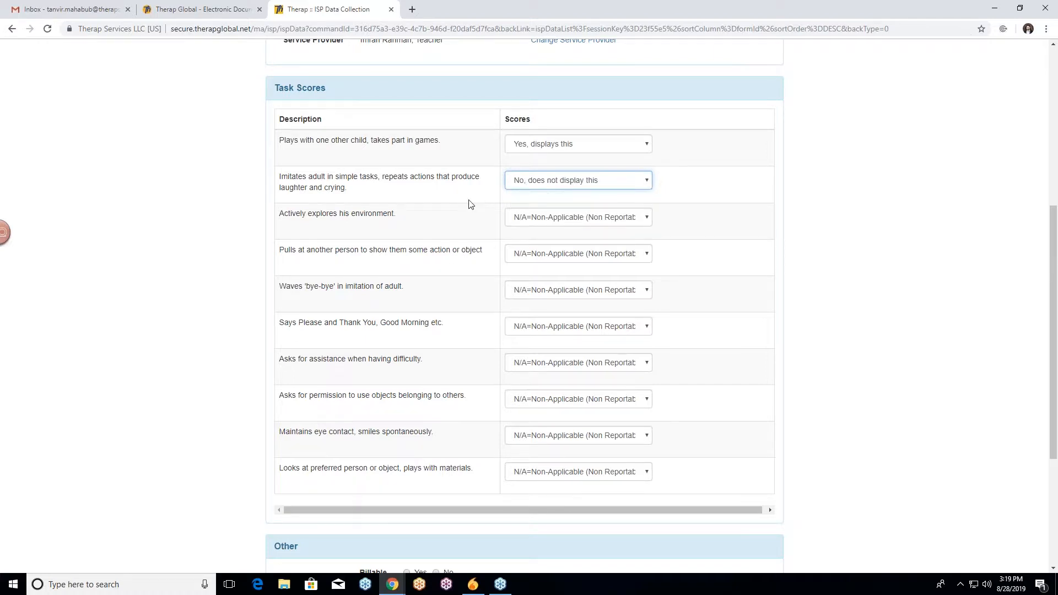
Score the 'Actively explores his environment' task as 'Yes, displays this'.
scroll(470, 203, "down", 1)
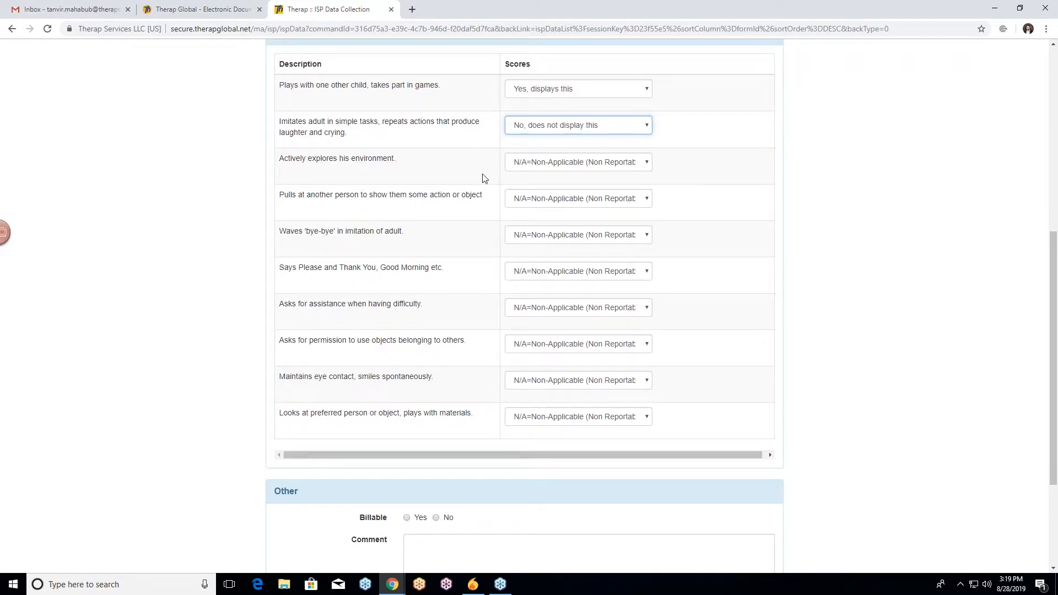
left_click(589, 165)
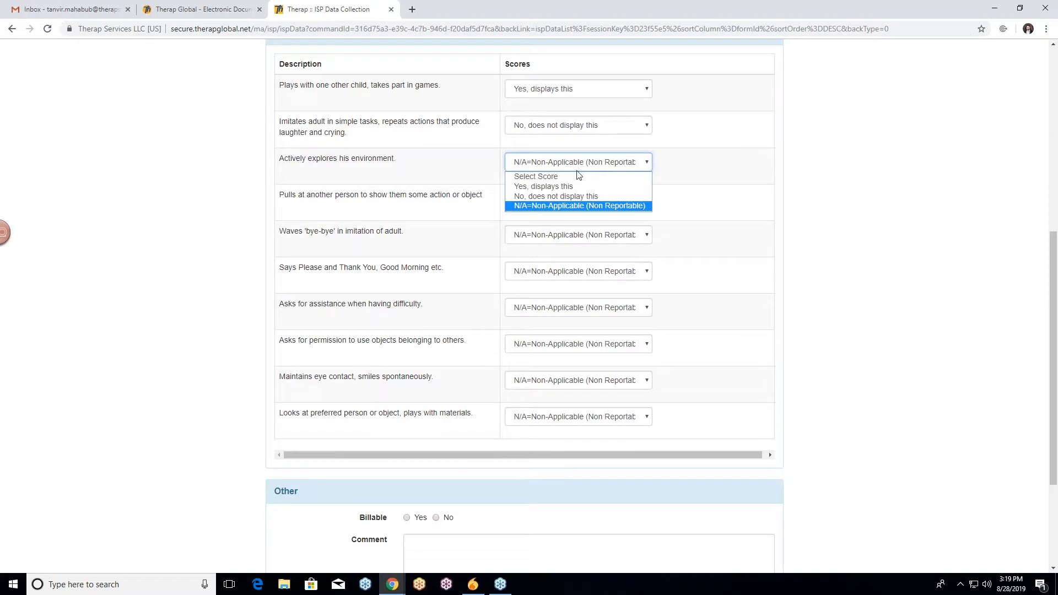
left_click(573, 187)
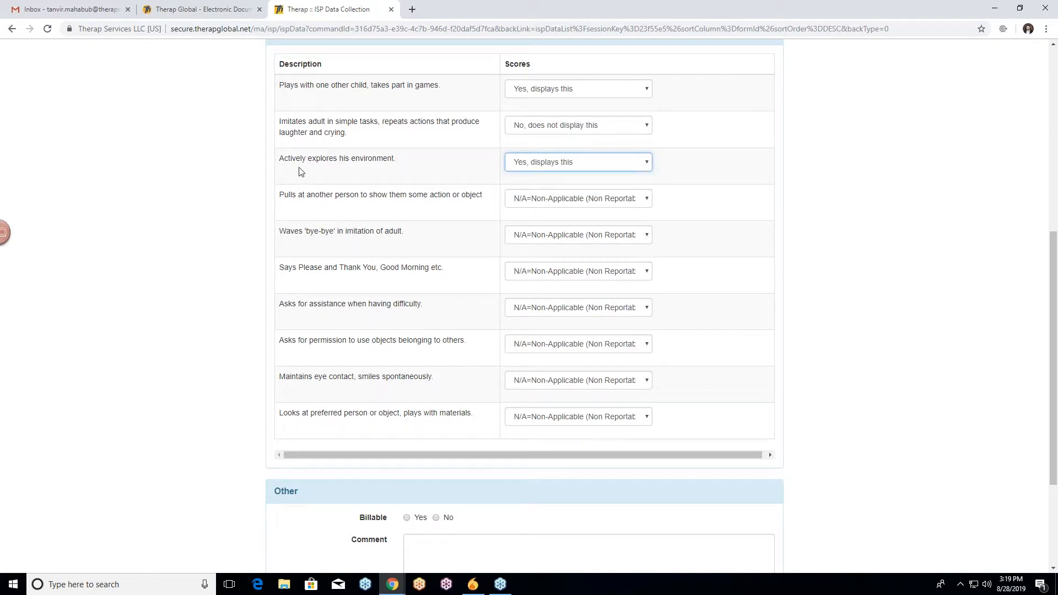
left_click(542, 167)
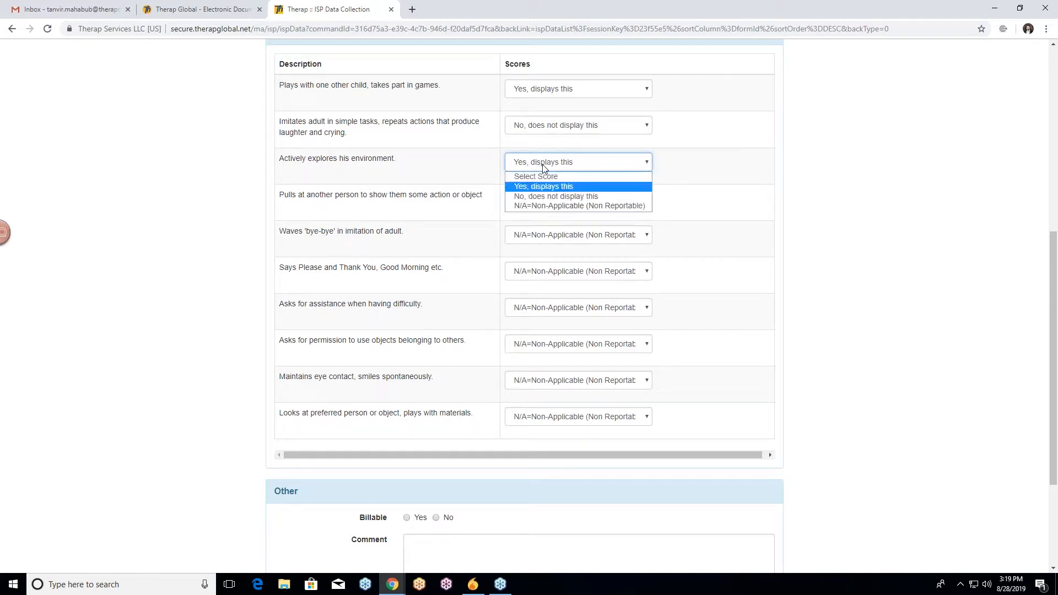
left_click(569, 188)
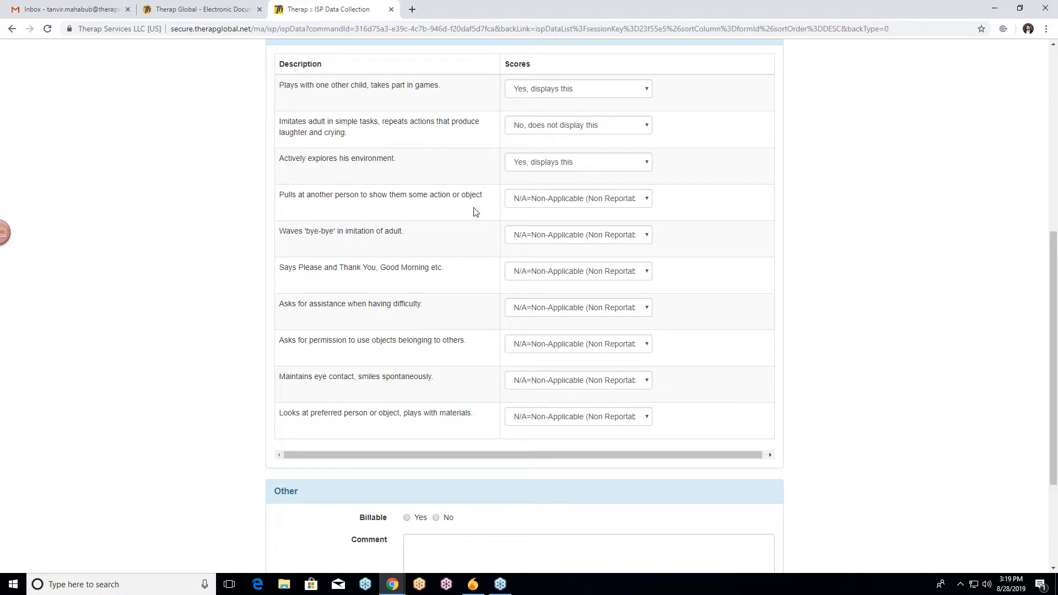
Score the 'Waves bye-bye in imitation of adult' and 'Says Please and Thank You' tasks as 'Yes, displays this'.
scroll(474, 211, "down", 1)
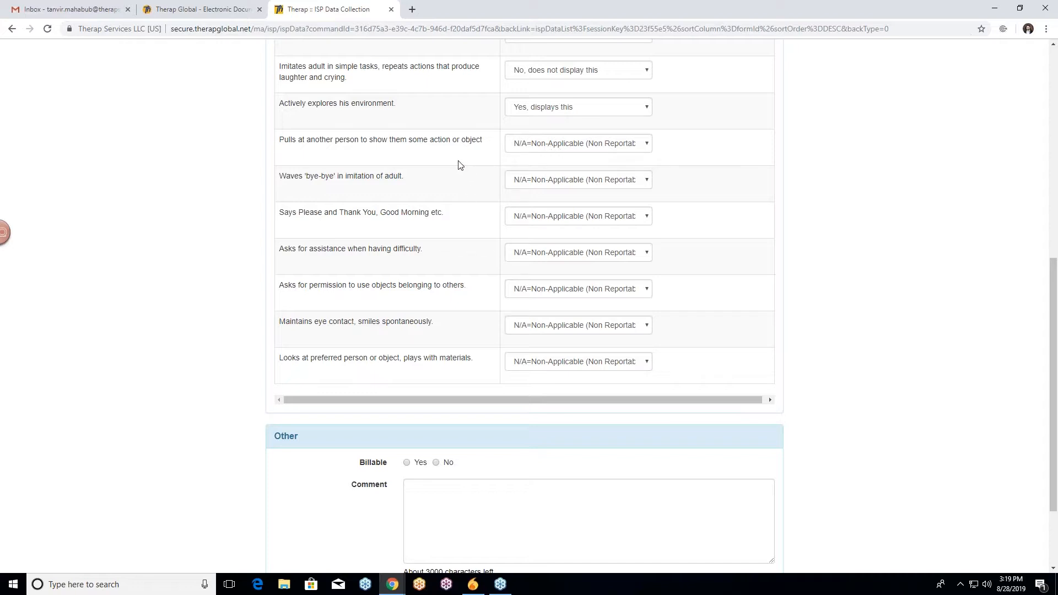
scroll(263, 183, "up", 1)
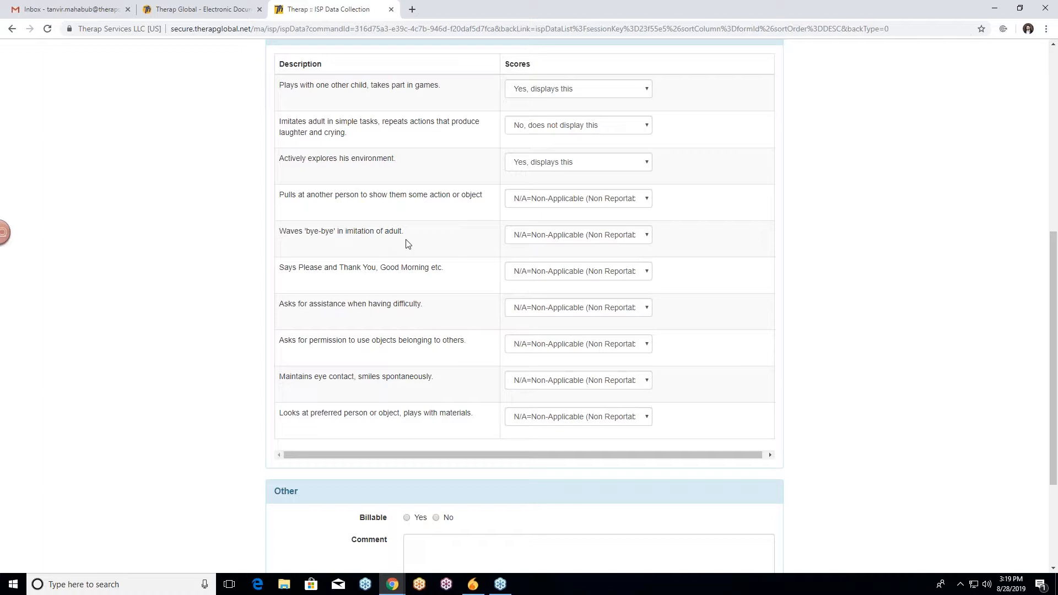
left_click(561, 237)
left_click(556, 259)
scroll(475, 242, "down", 1)
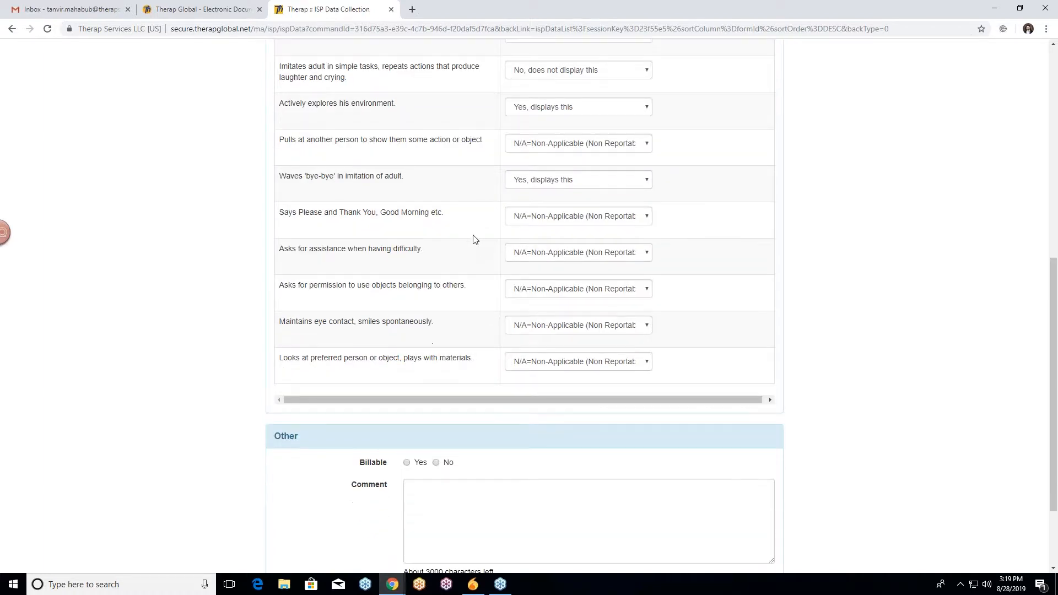
left_click(543, 219)
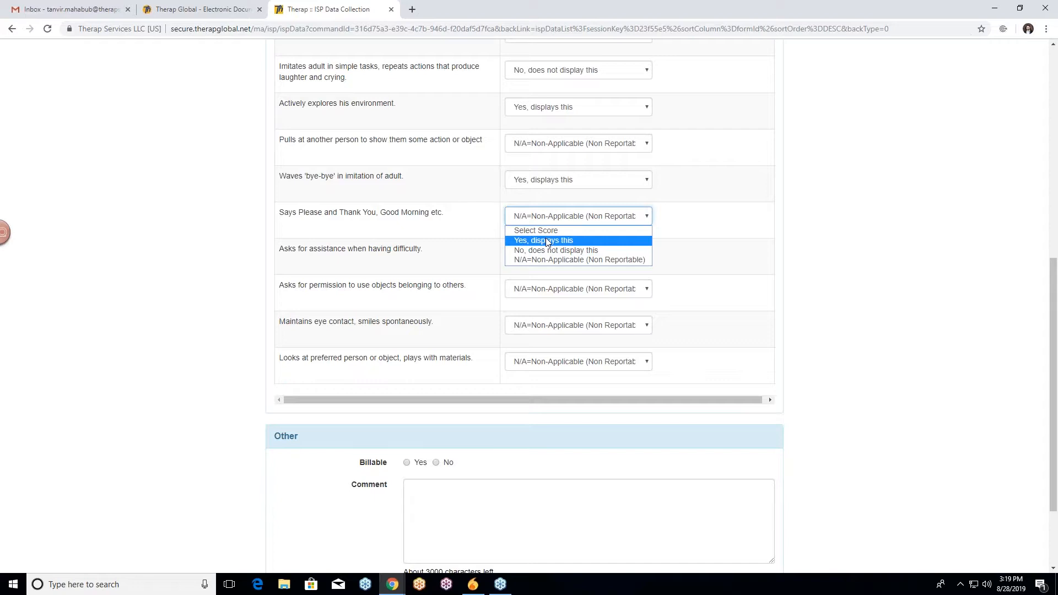
left_click(548, 241)
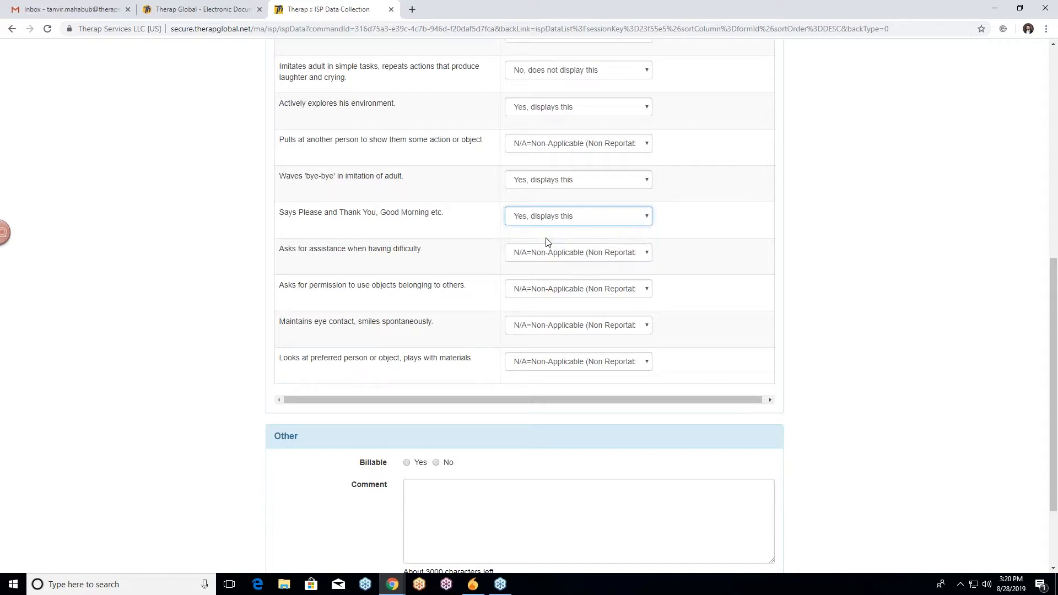
Score the 'Asks for assistance' and 'Asks for permission to use objects' tasks as 'No, does not display this'.
scroll(160, 220, "down", 2)
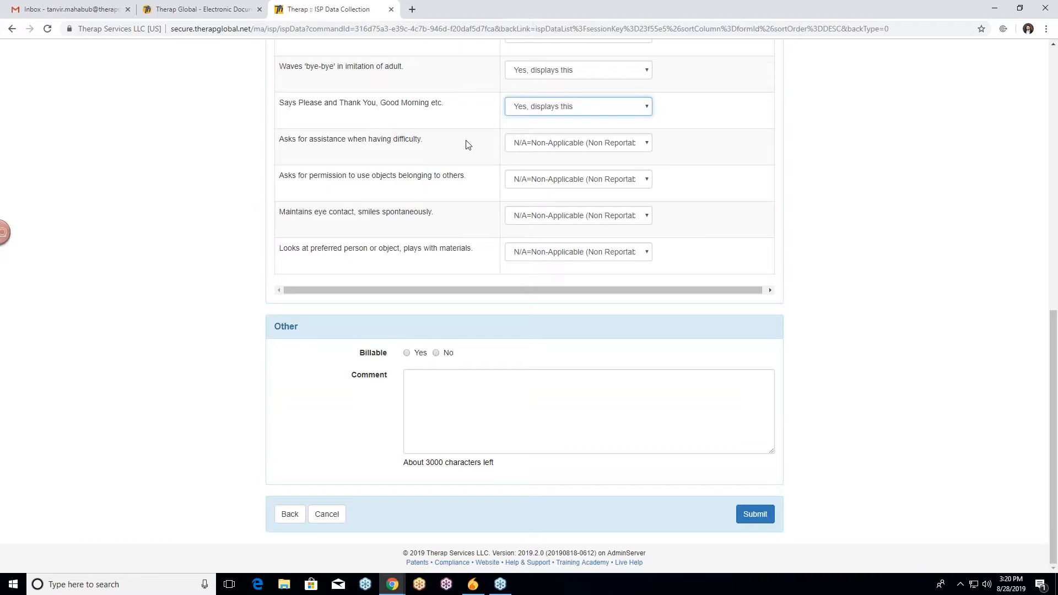
left_click(548, 147)
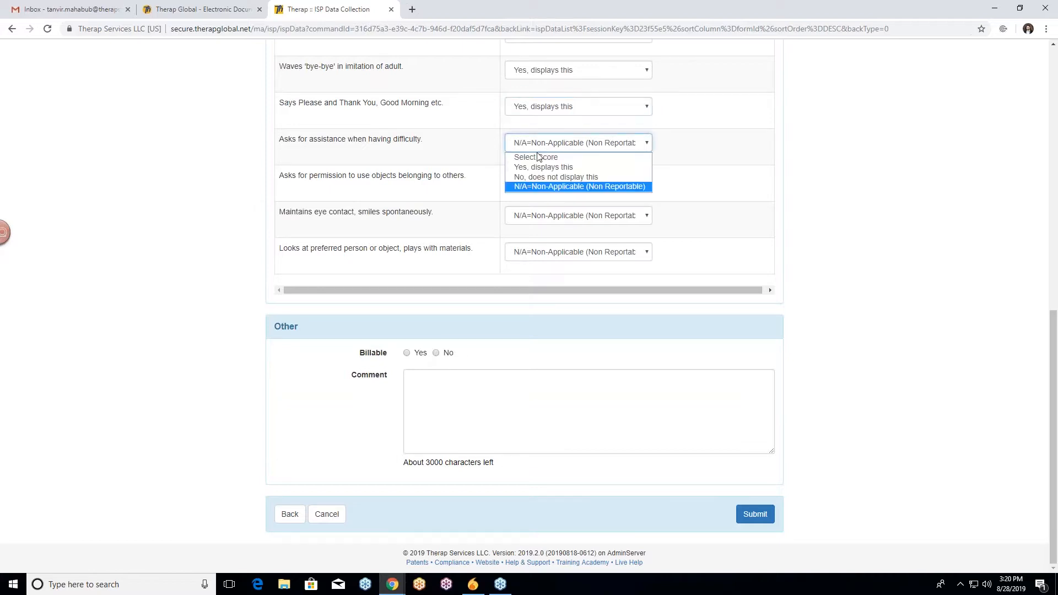
left_click(544, 179)
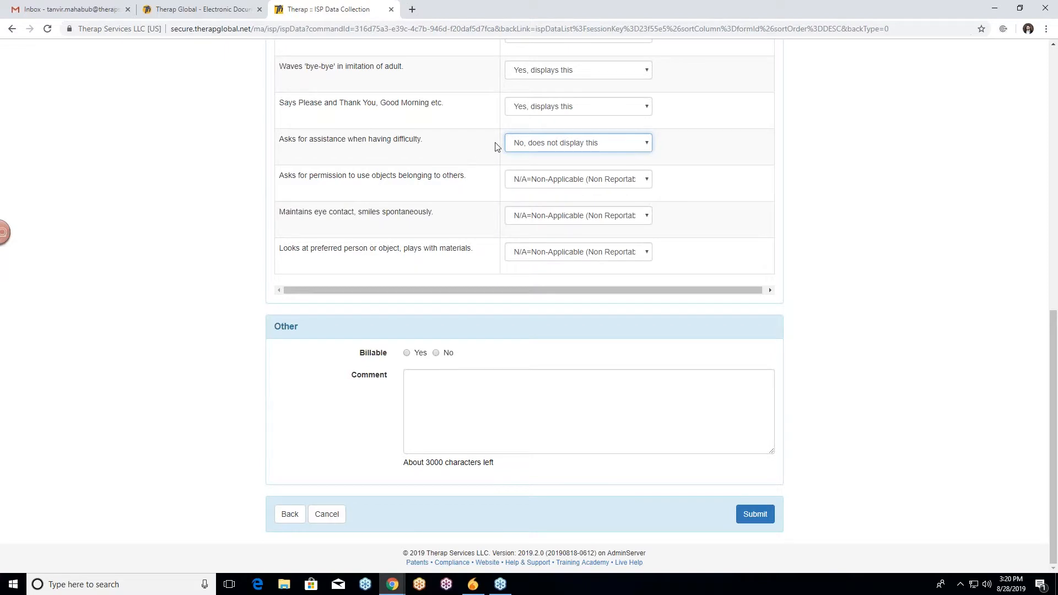
left_click(541, 145)
left_click(546, 177)
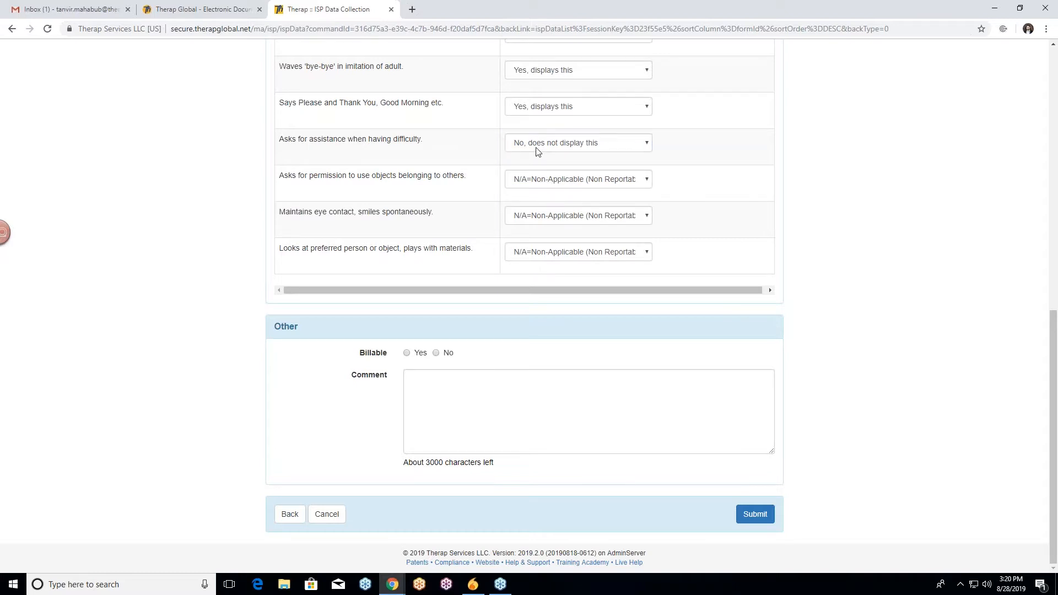
left_click(533, 147)
left_click(450, 141)
left_click(535, 184)
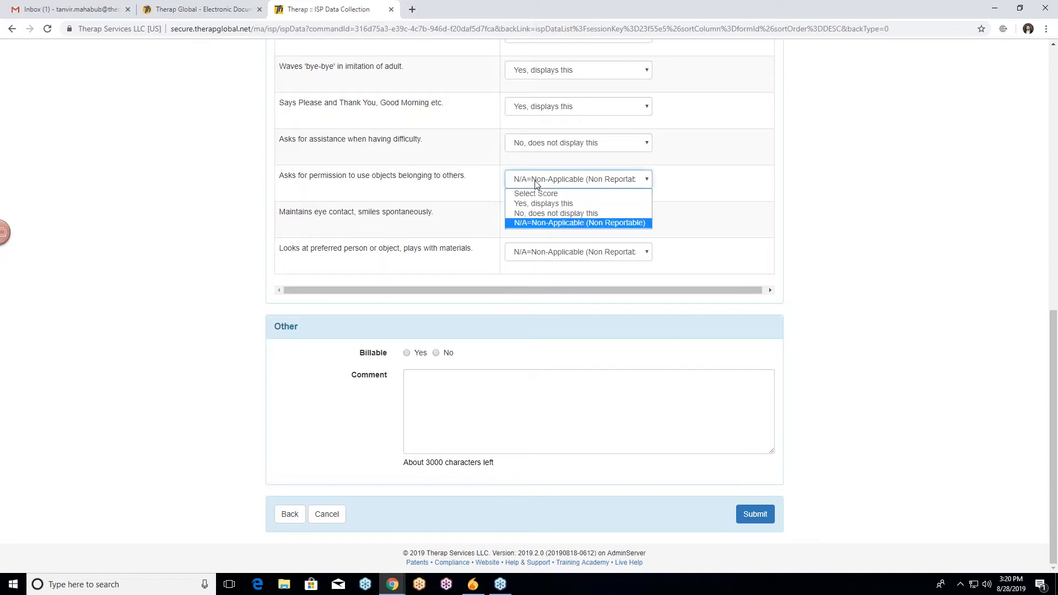
left_click(537, 213)
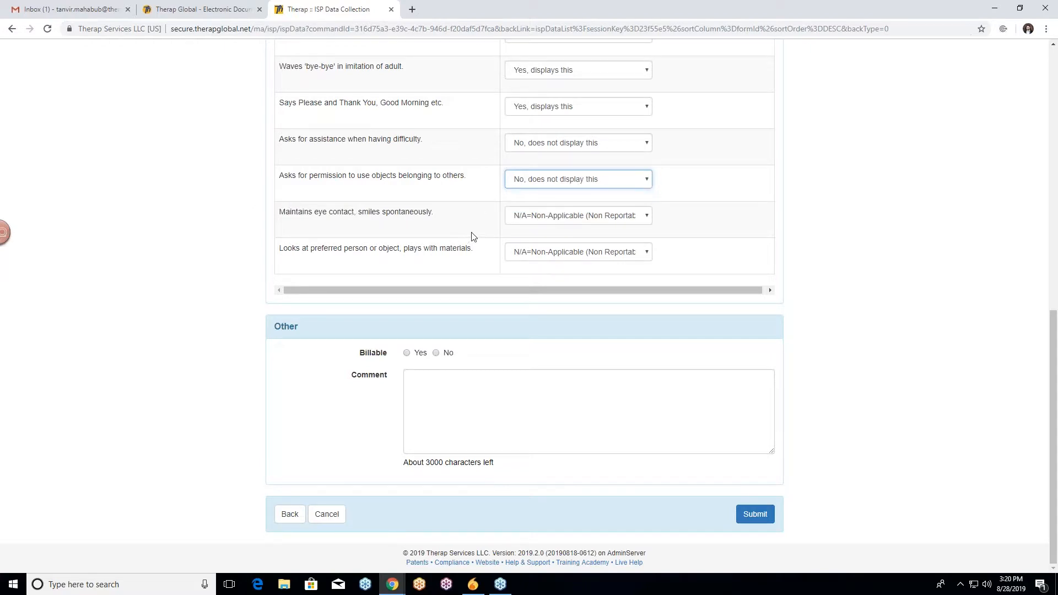
Score the 'Maintains eye contact' and 'Looks at preferred person or object' tasks as 'Yes, displays this'.
left_click(555, 216)
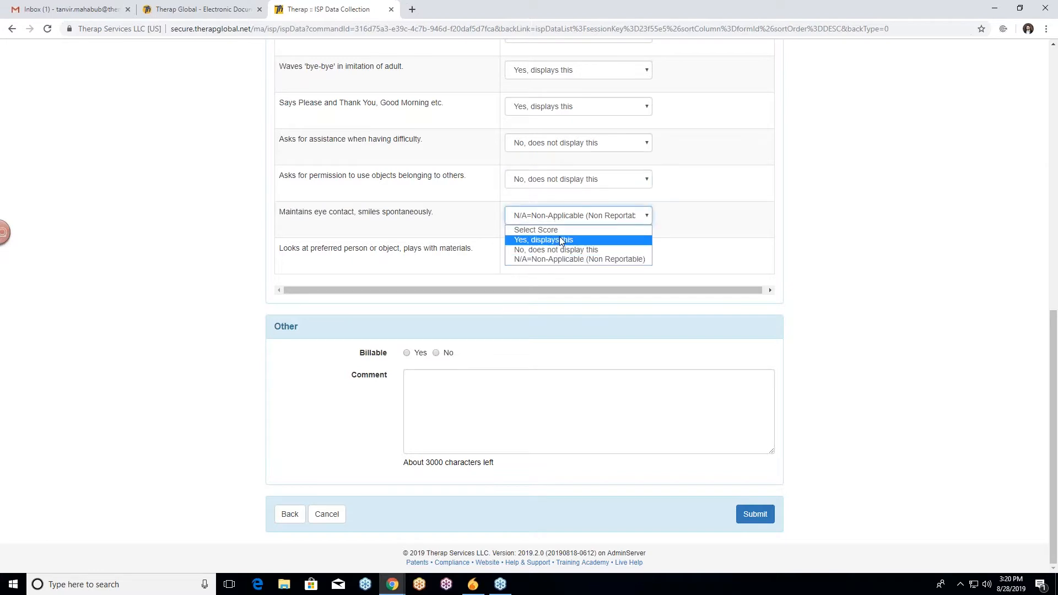
left_click(561, 241)
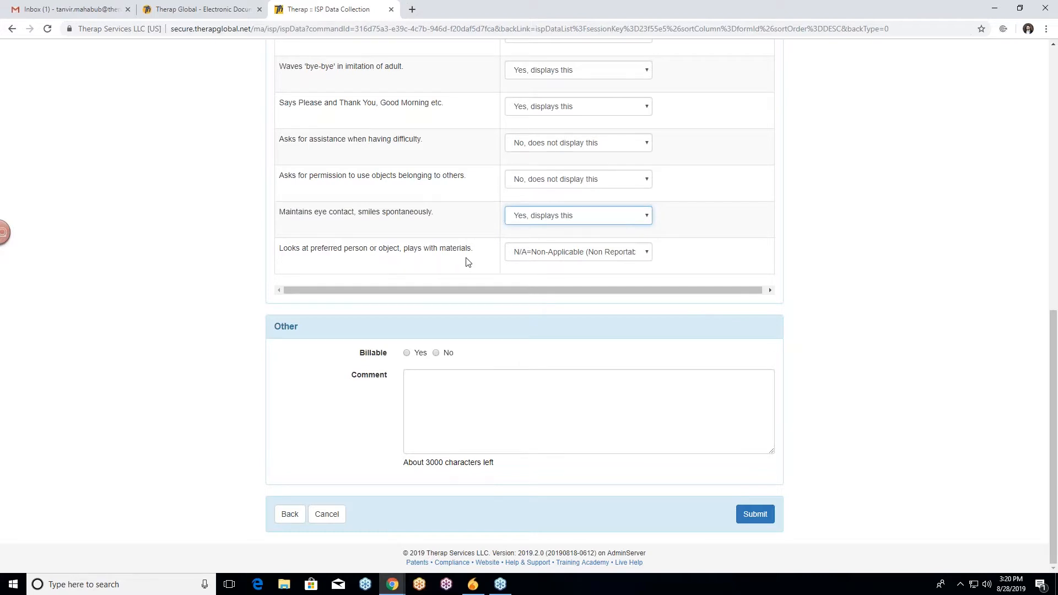
left_click(560, 253)
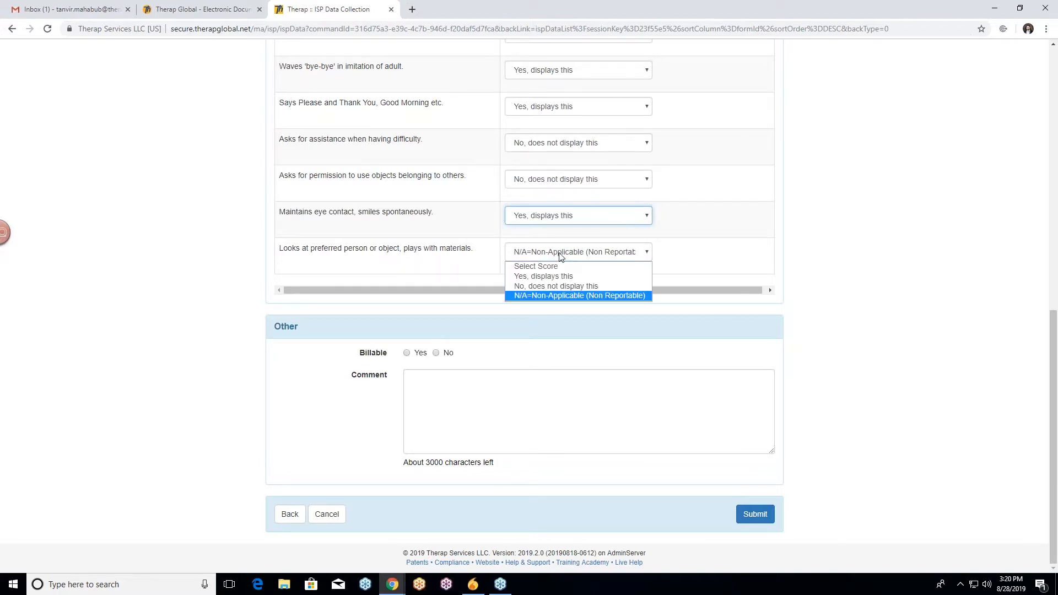
left_click(547, 279)
scroll(749, 204, "up", 2)
scroll(734, 211, "up", 2)
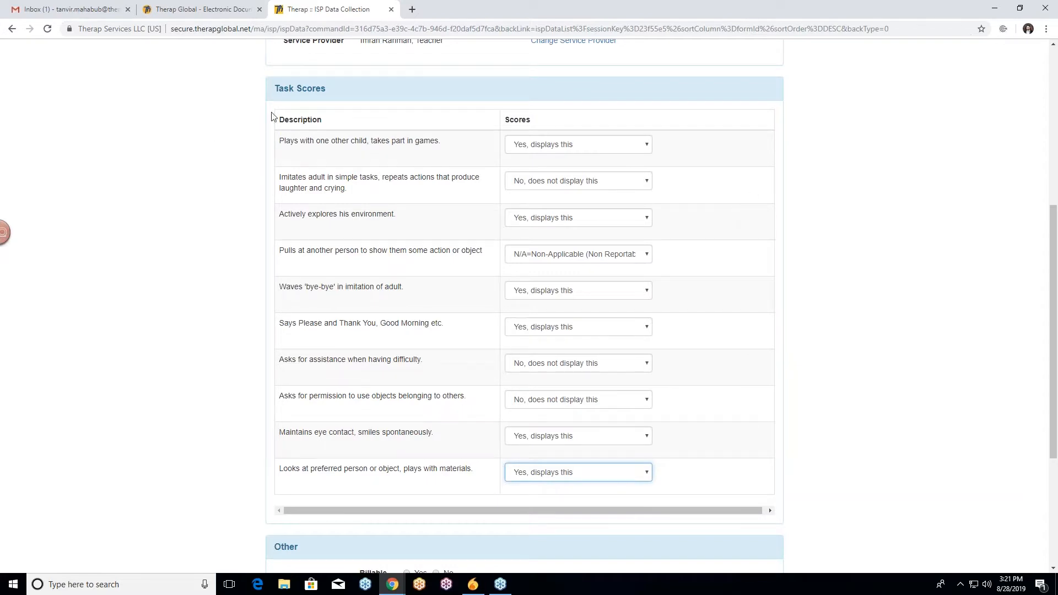
Enter 'steady progress' as the comment for the data collection entry.
left_click_drag(342, 251, 353, 308)
left_click(248, 276)
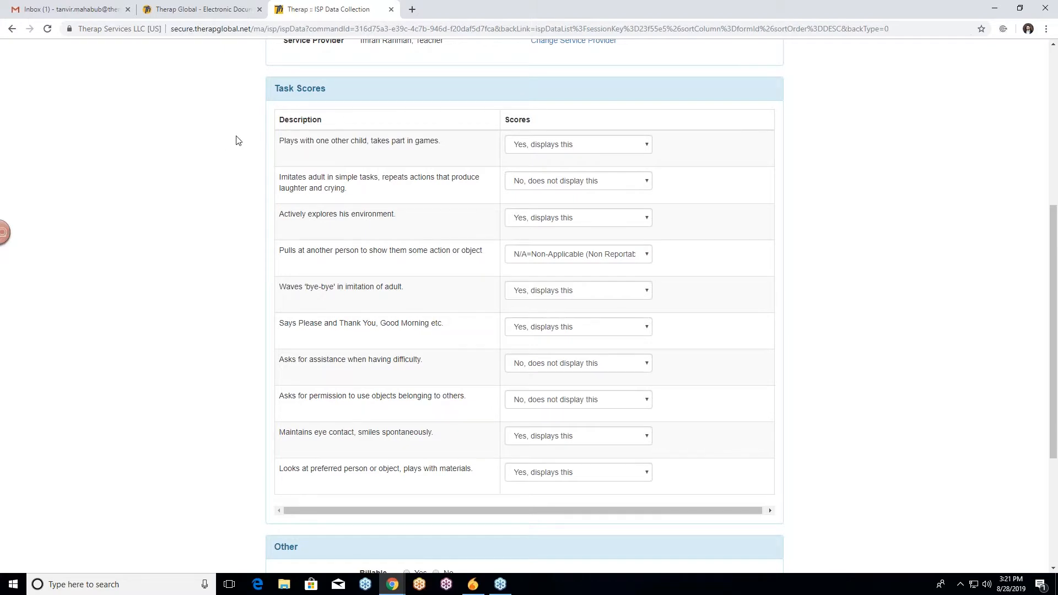
scroll(249, 133, "up", 1)
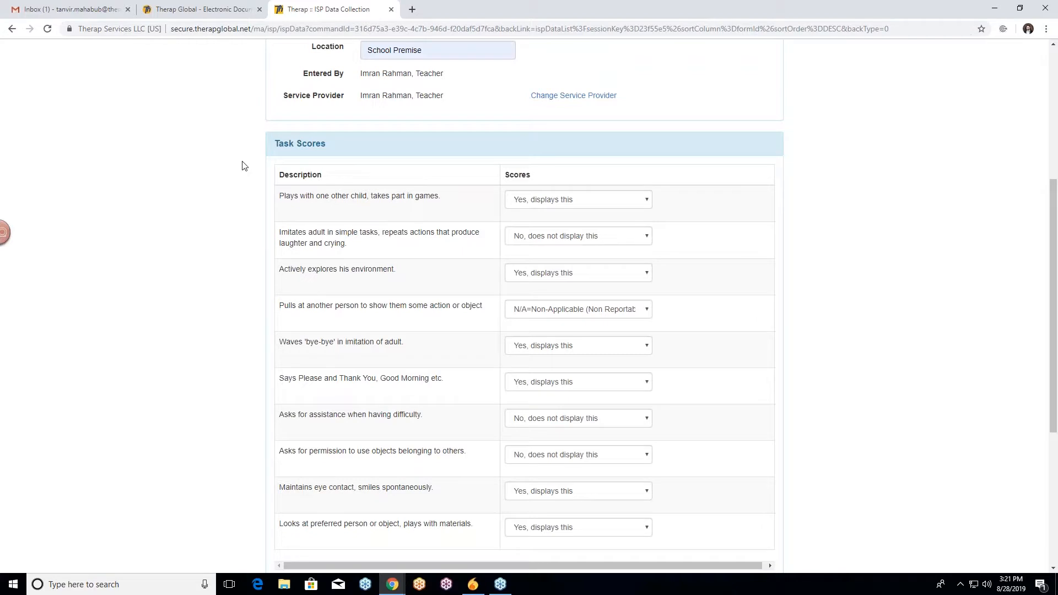
scroll(245, 165, "down", 1)
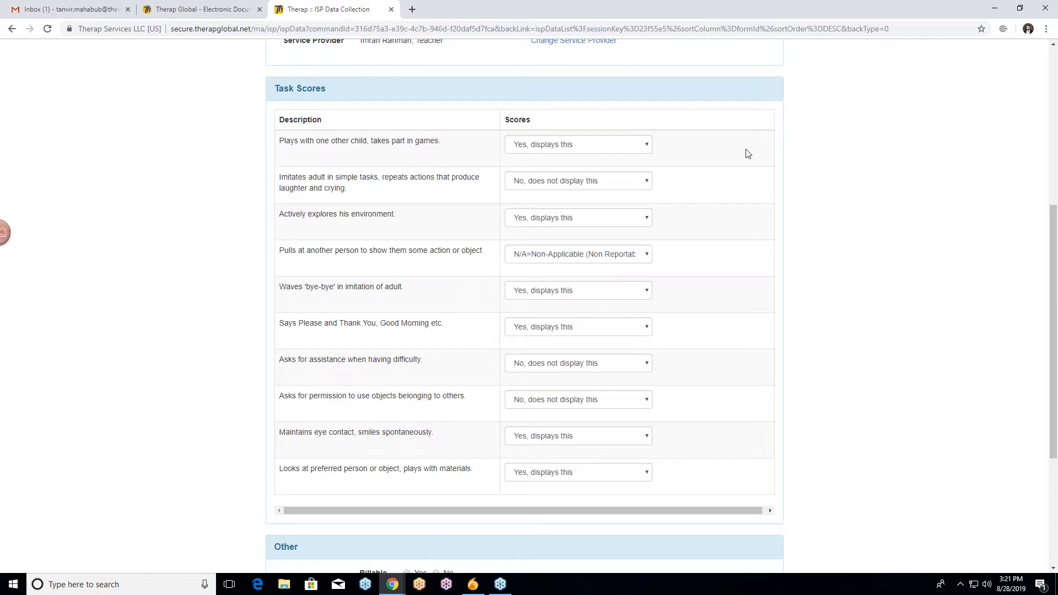
scroll(745, 149, "down", 1)
scroll(745, 150, "down", 3)
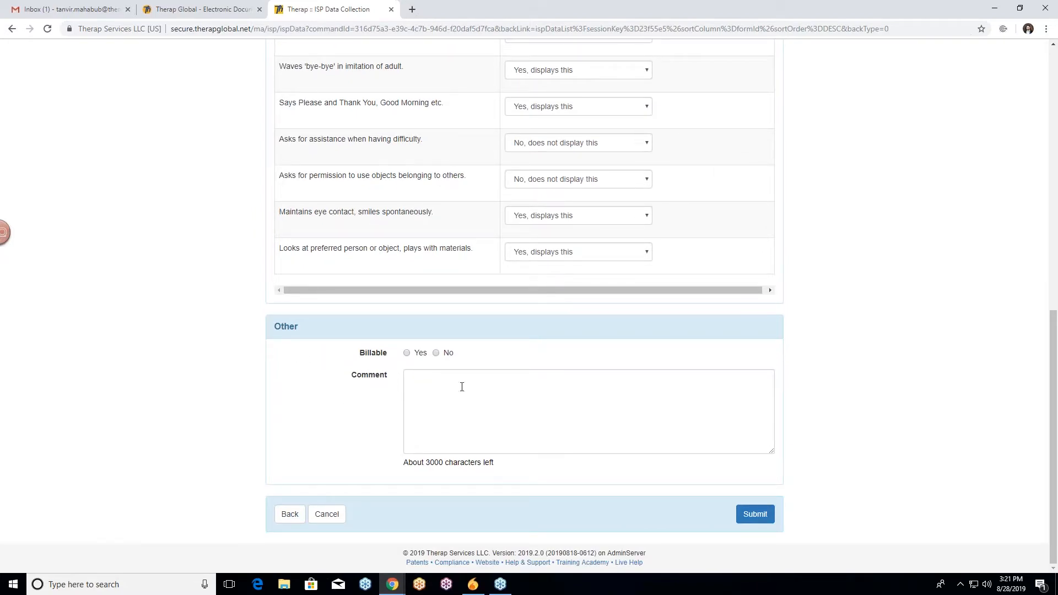
left_click(420, 382)
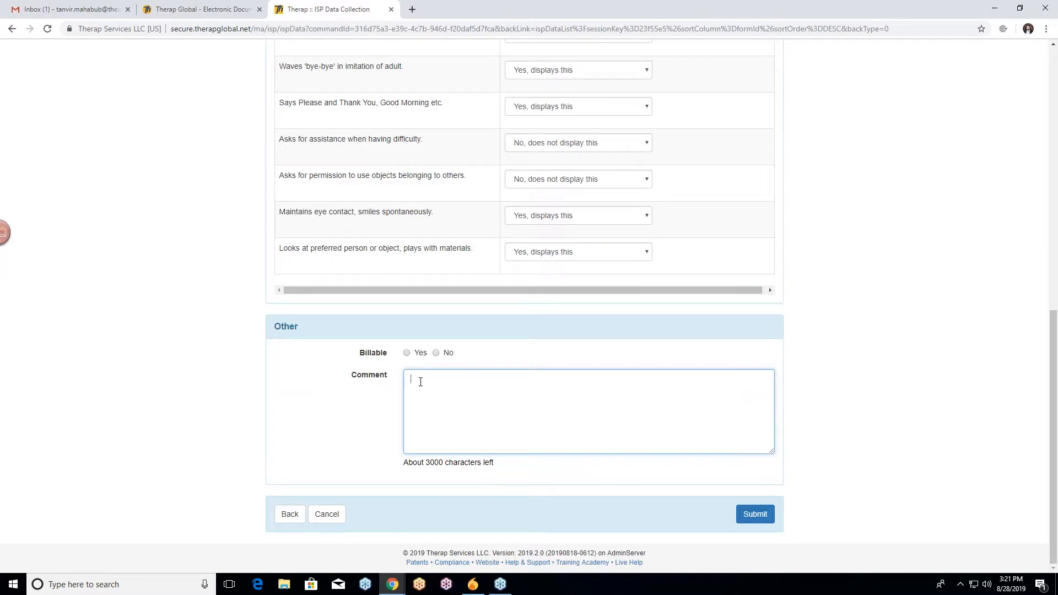
scroll(217, 215, "up", 2)
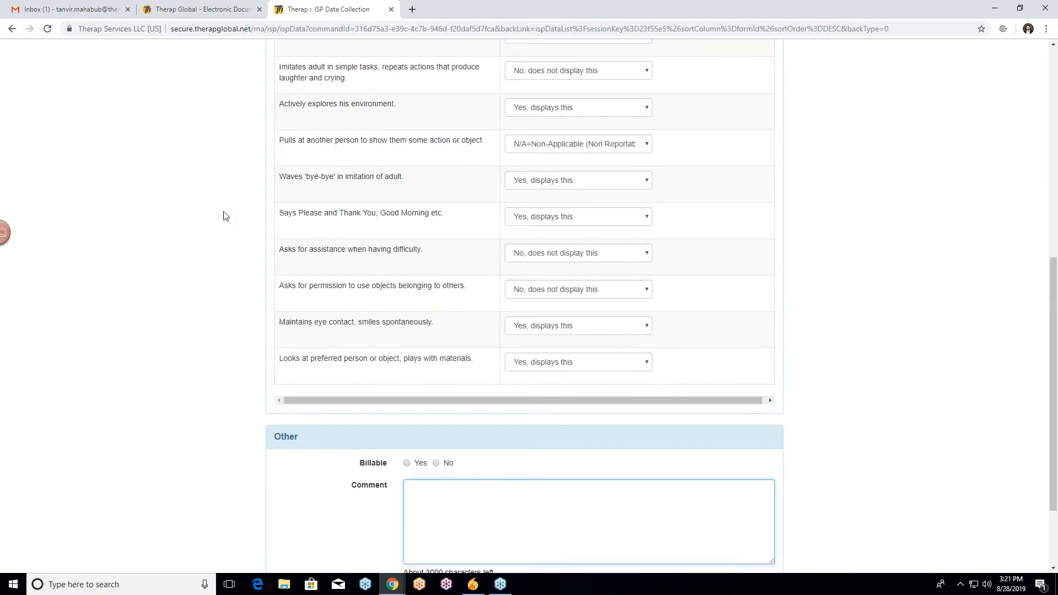
scroll(231, 218, "down", 2)
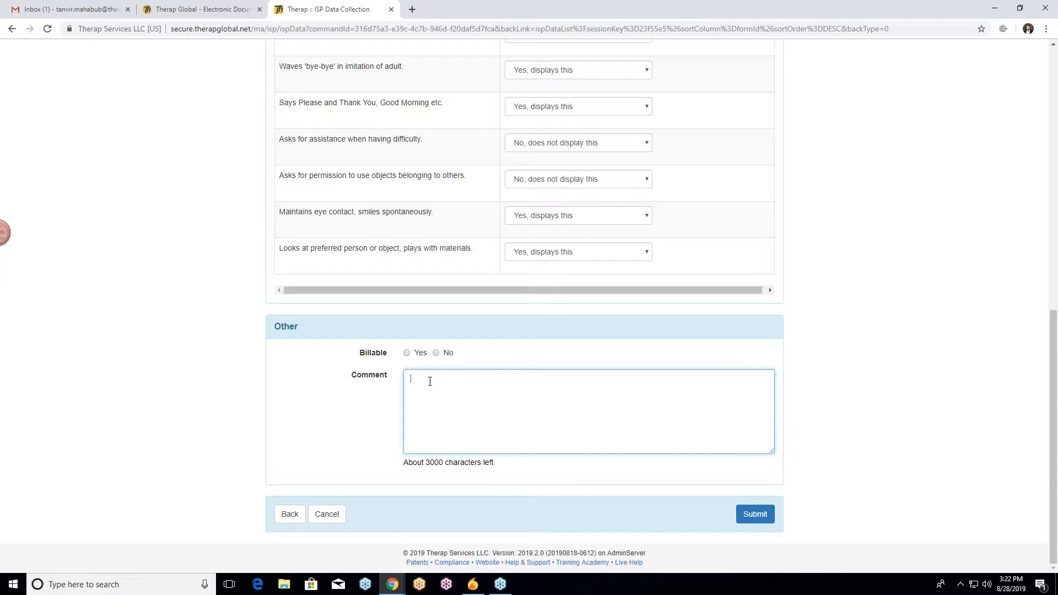
type("steady progres")
left_click(363, 413)
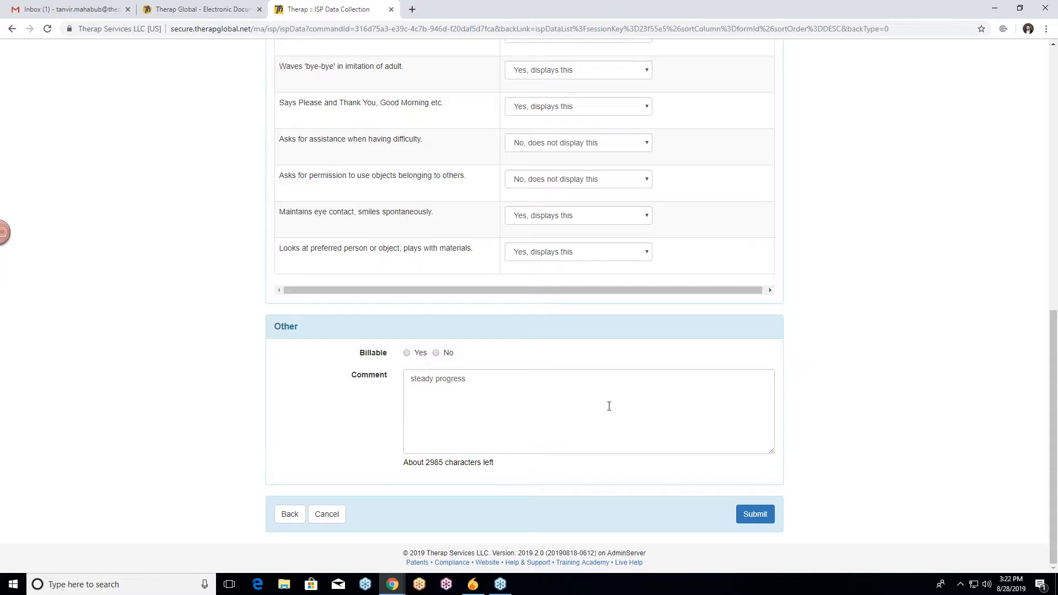
Review the completed entry and submit the ISP data collection form.
scroll(609, 406, "up", 10)
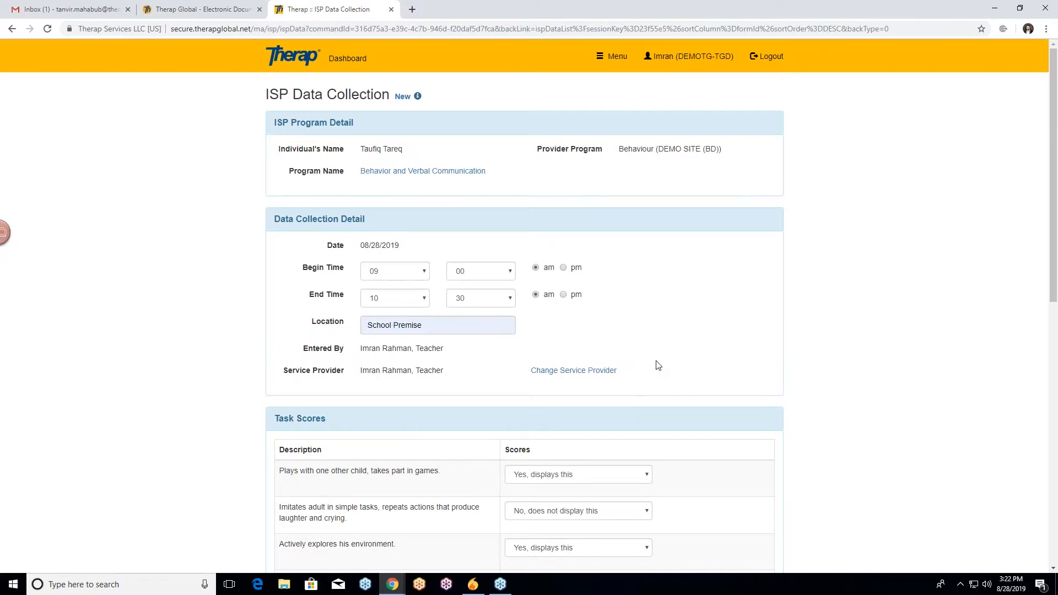
scroll(657, 365, "down", 2)
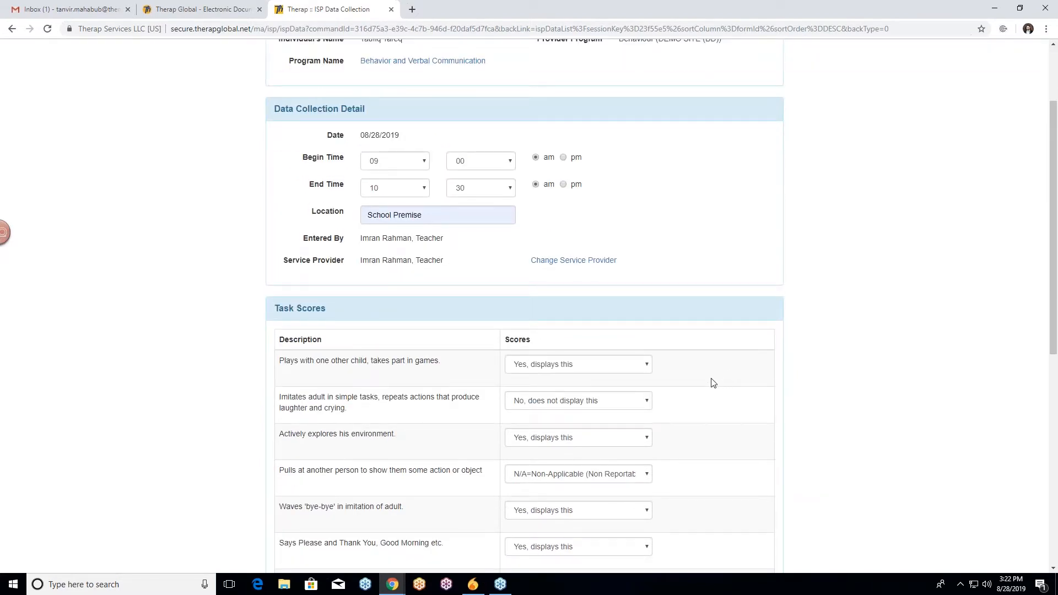
scroll(713, 383, "down", 3)
scroll(713, 382, "up", 5)
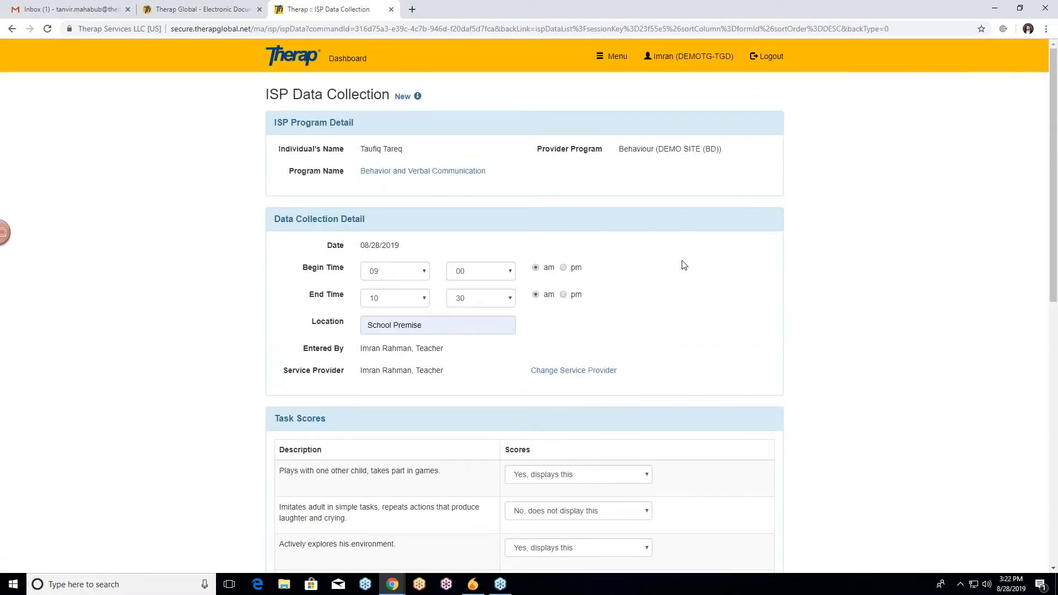
scroll(686, 273, "down", 4)
scroll(689, 274, "down", 6)
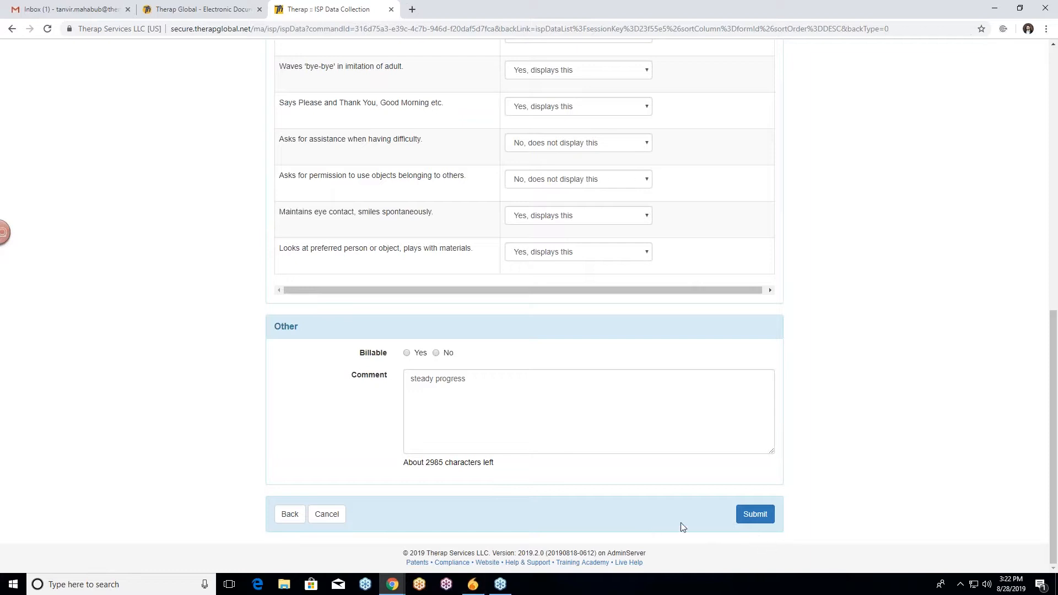
left_click(755, 516)
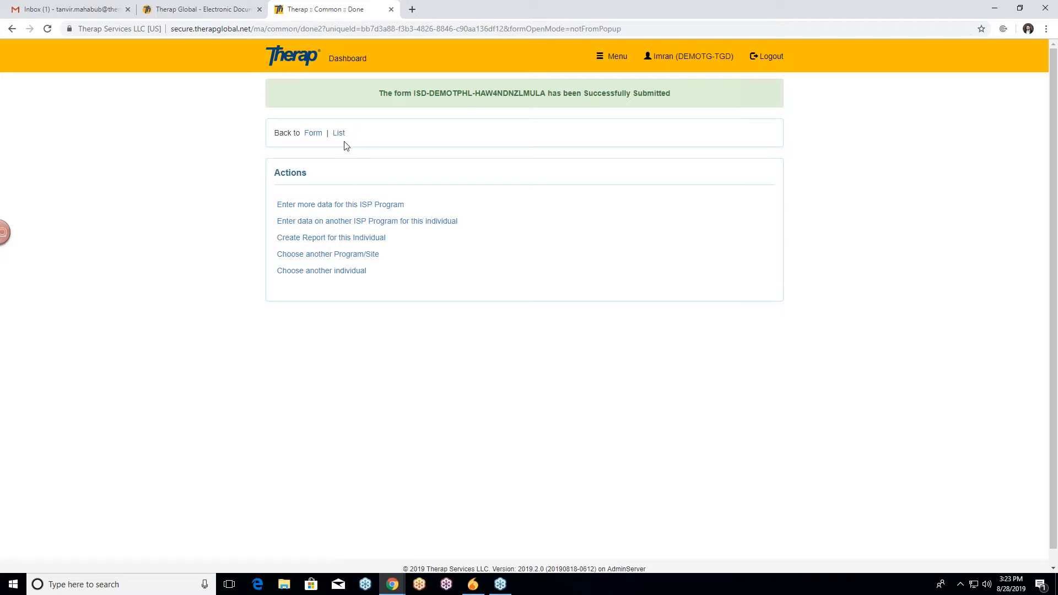
Reopen the submitted data collection form and review its details and task scores.
left_click(313, 134)
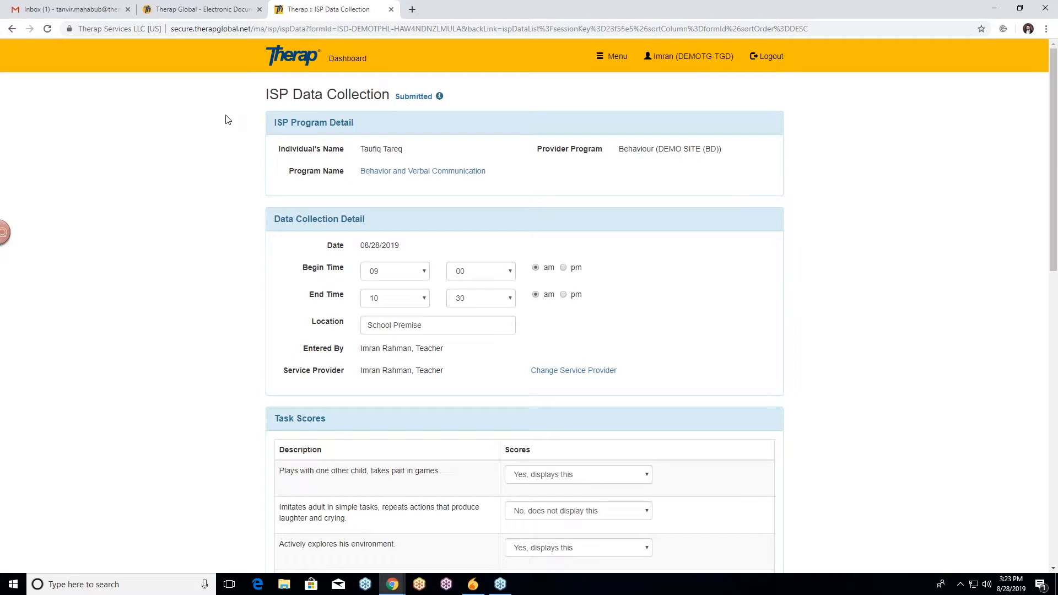
scroll(215, 198, "down", 1)
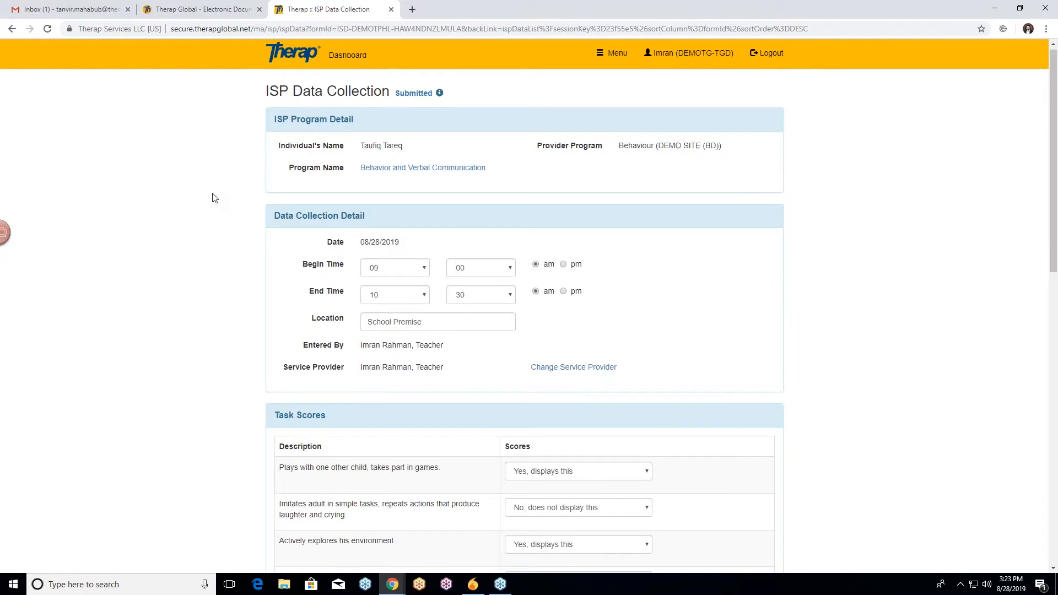
scroll(213, 197, "down", 1)
scroll(227, 180, "up", 1)
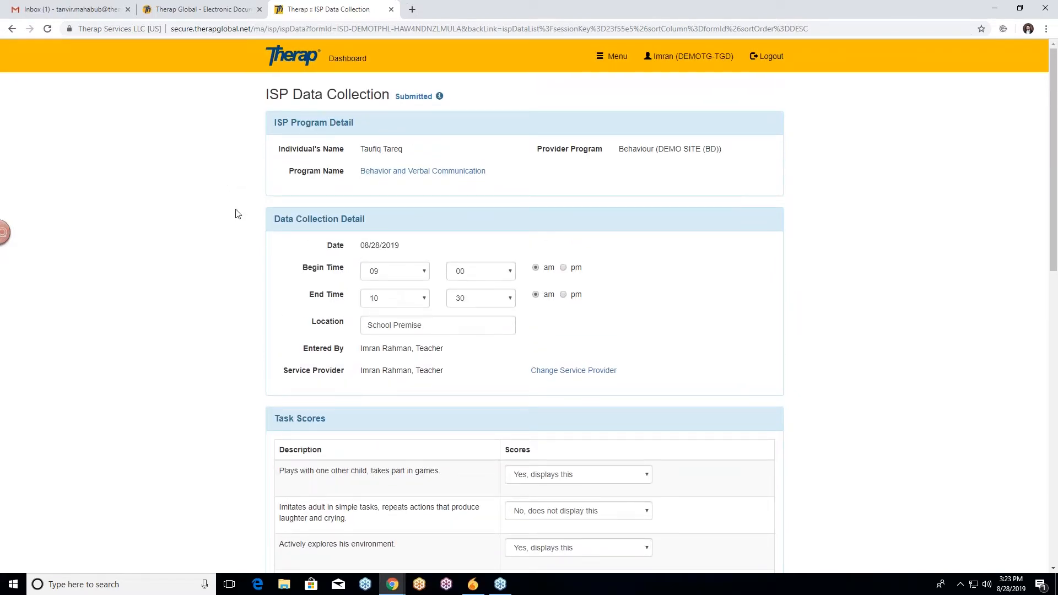
scroll(238, 214, "down", 1)
scroll(238, 215, "down", 1)
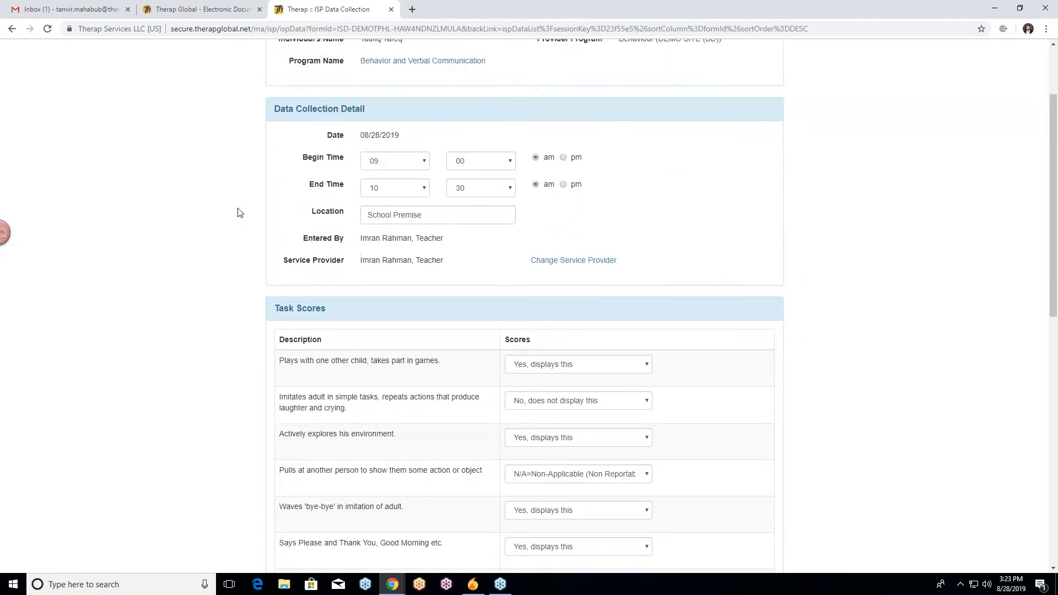
scroll(240, 213, "up", 2)
scroll(240, 212, "down", 10)
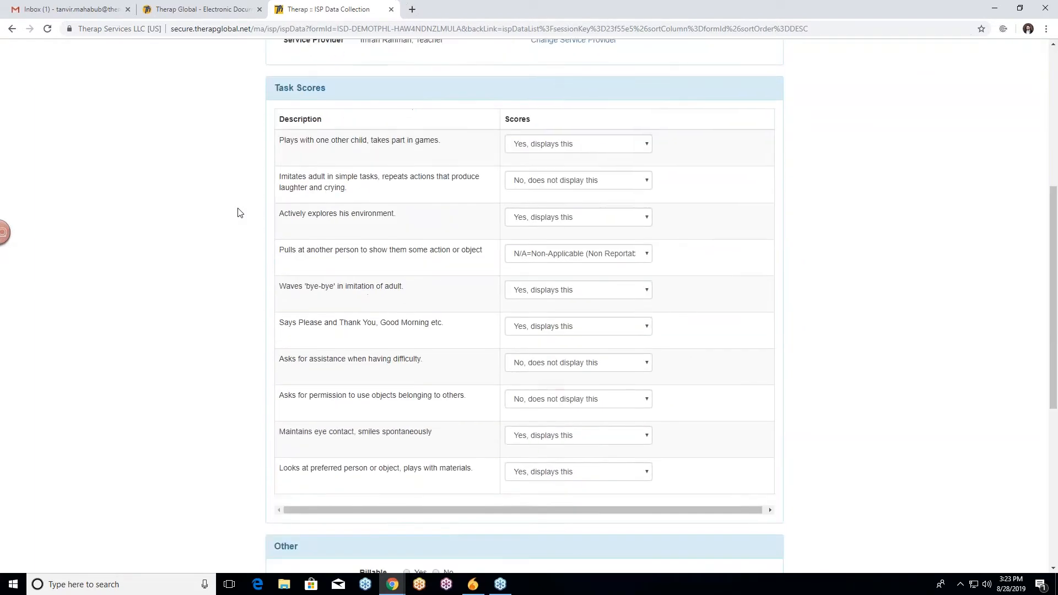
scroll(240, 213, "up", 5)
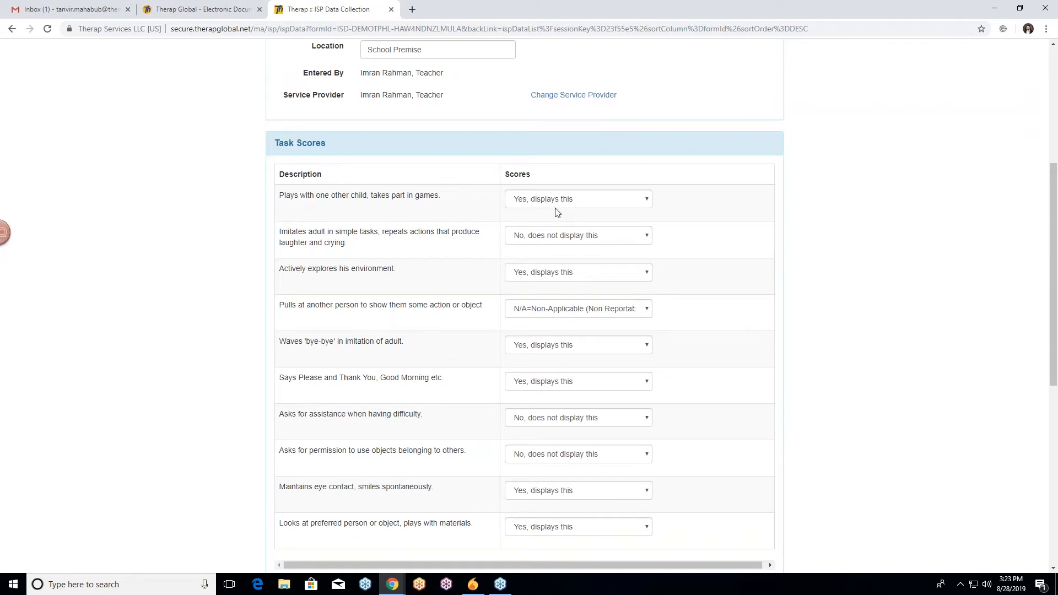
Check the first two task score selections and update the submitted form.
left_click(533, 203)
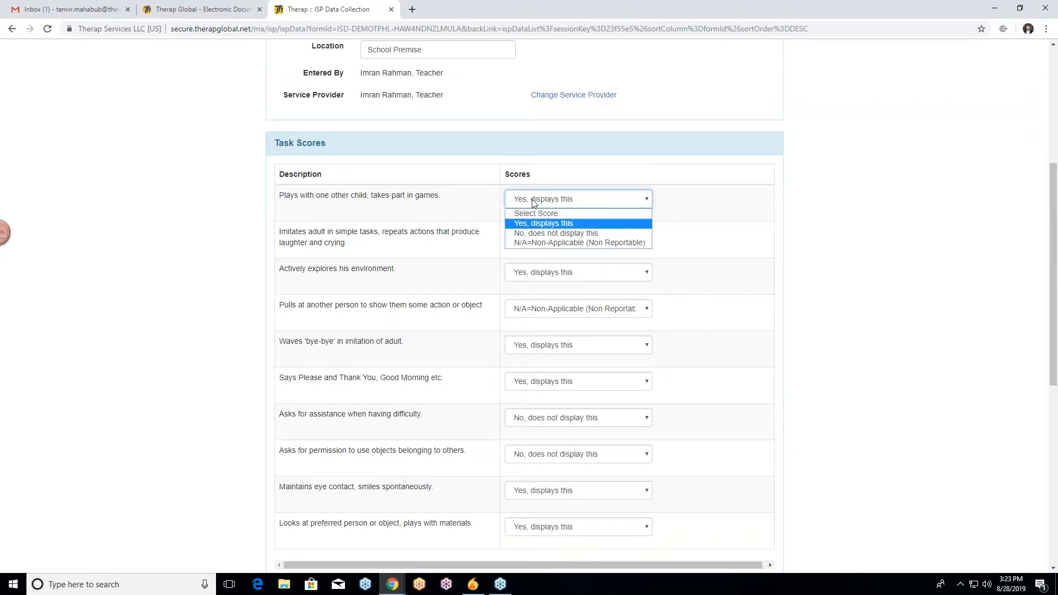
left_click(532, 203)
left_click(558, 237)
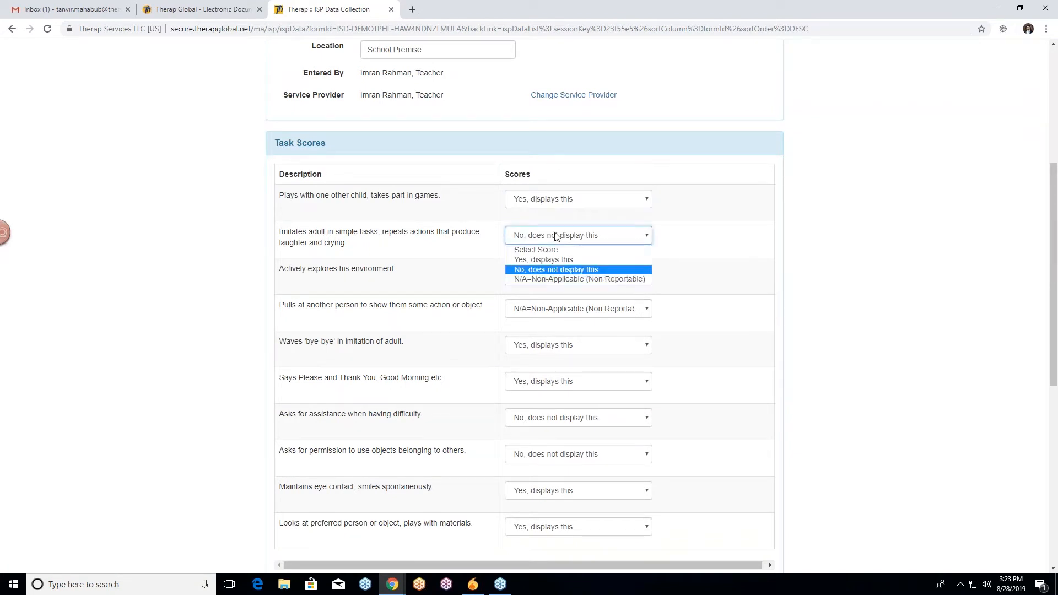
left_click(558, 237)
scroll(135, 204, "down", 6)
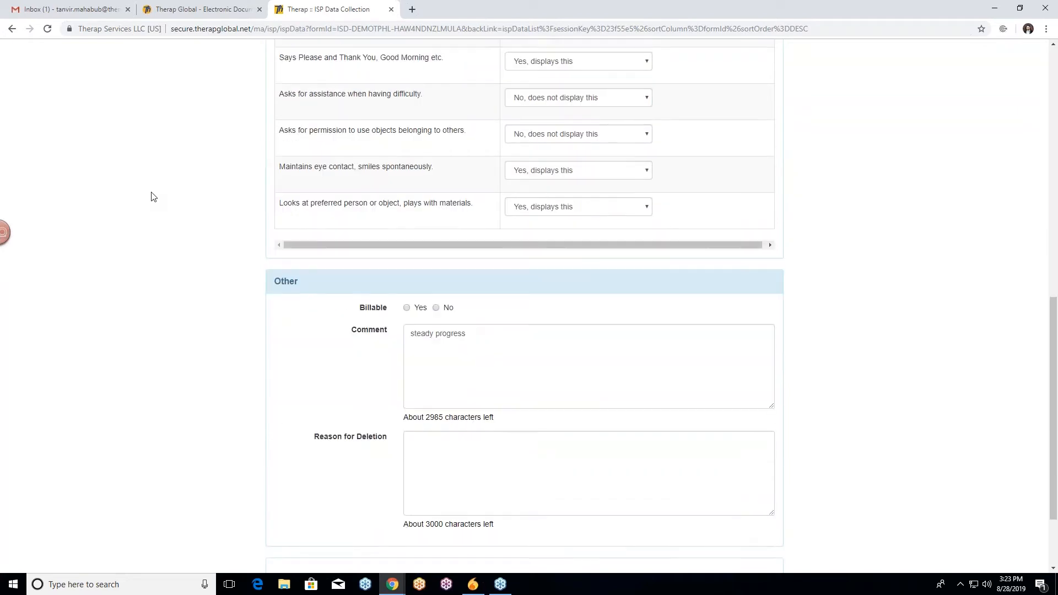
scroll(154, 197, "down", 2)
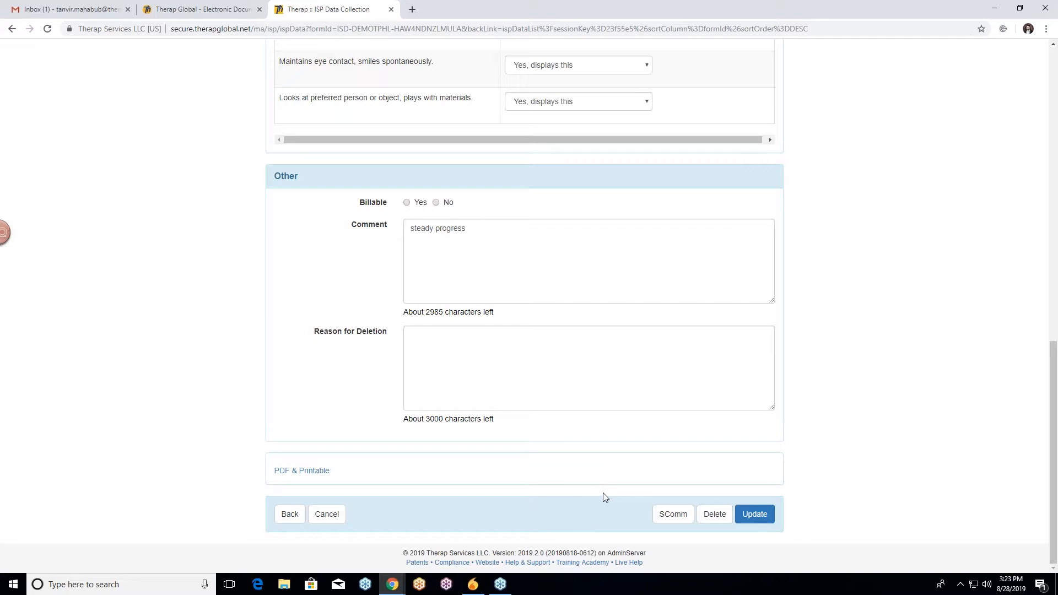
left_click(762, 520)
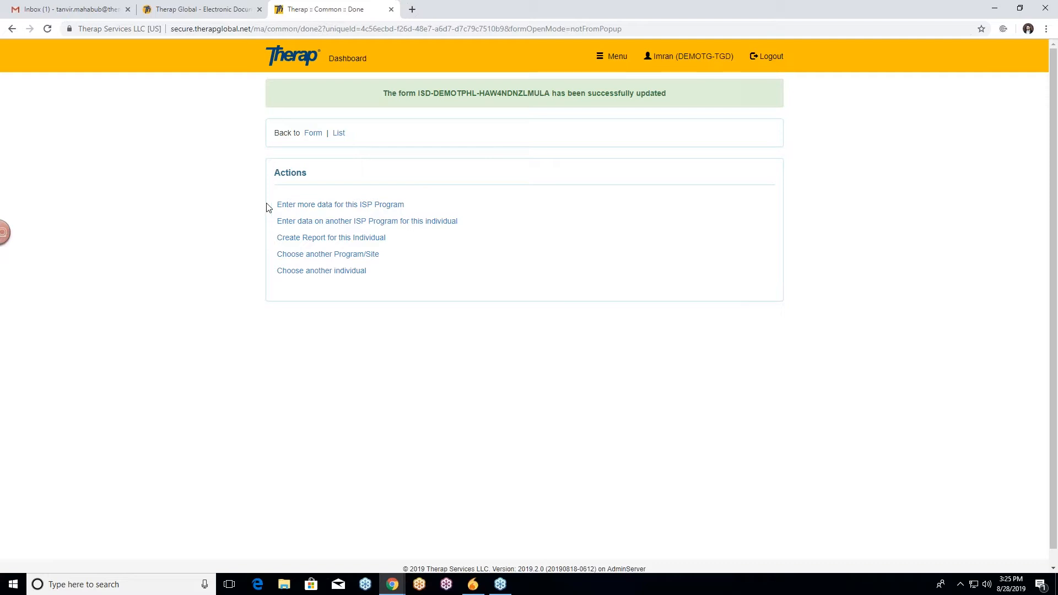
Start another data entry for this ISP program dated 08/25/2019.
left_click(339, 205)
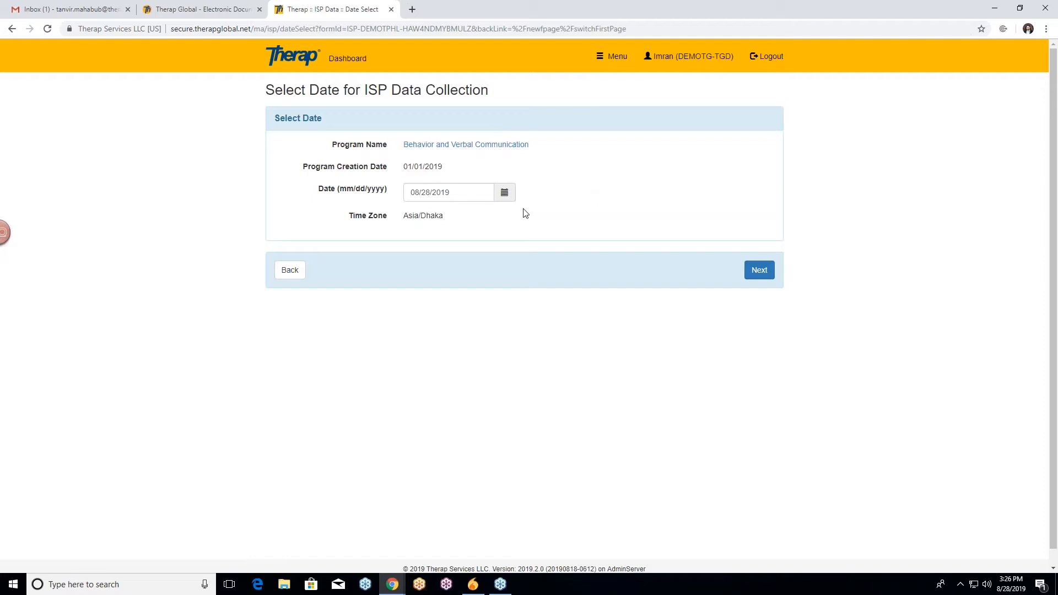
left_click(504, 195)
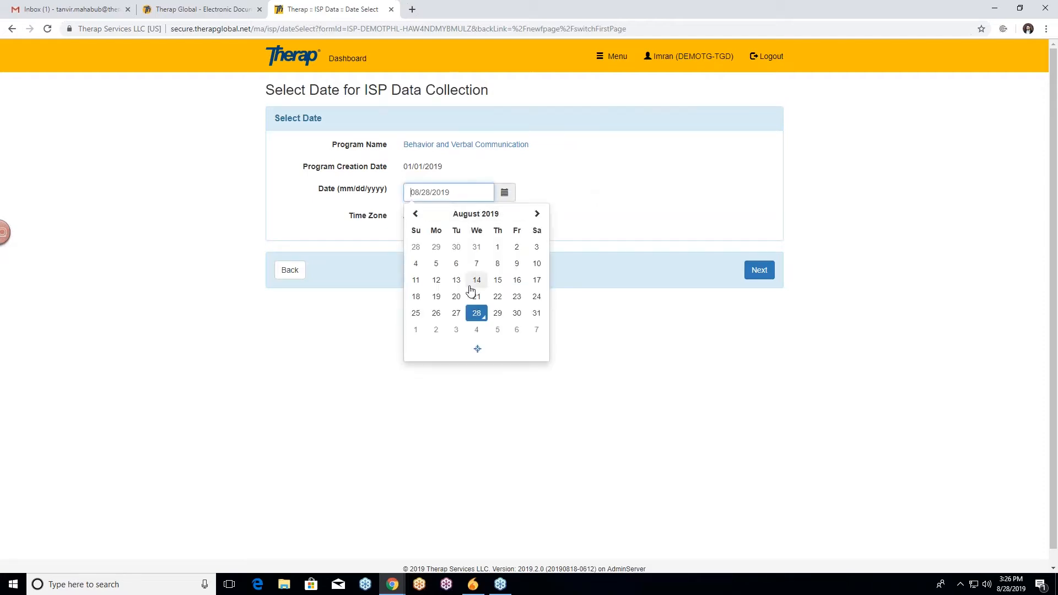
left_click(456, 314)
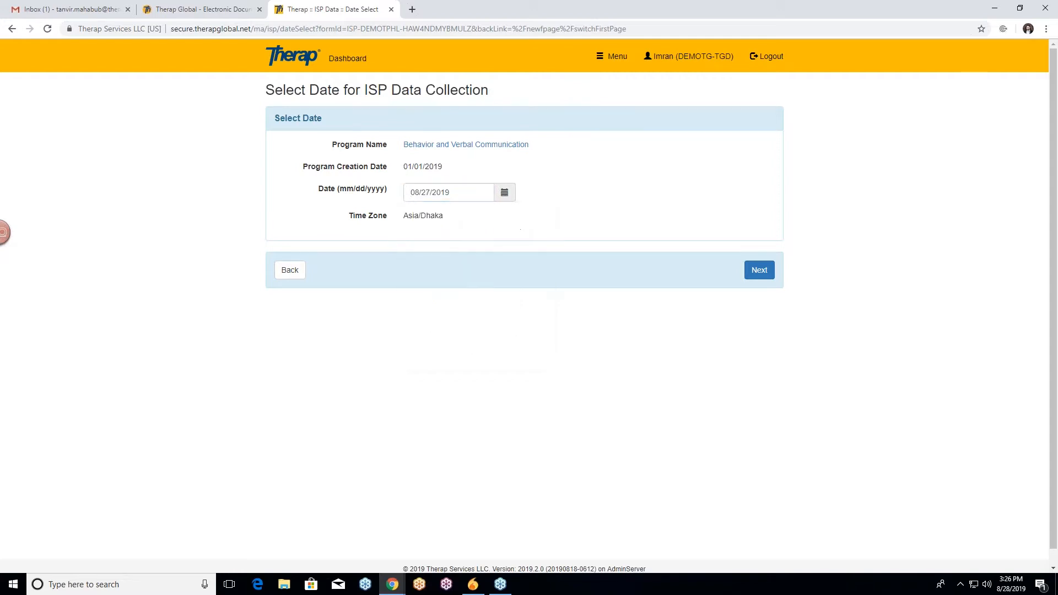
left_click(503, 196)
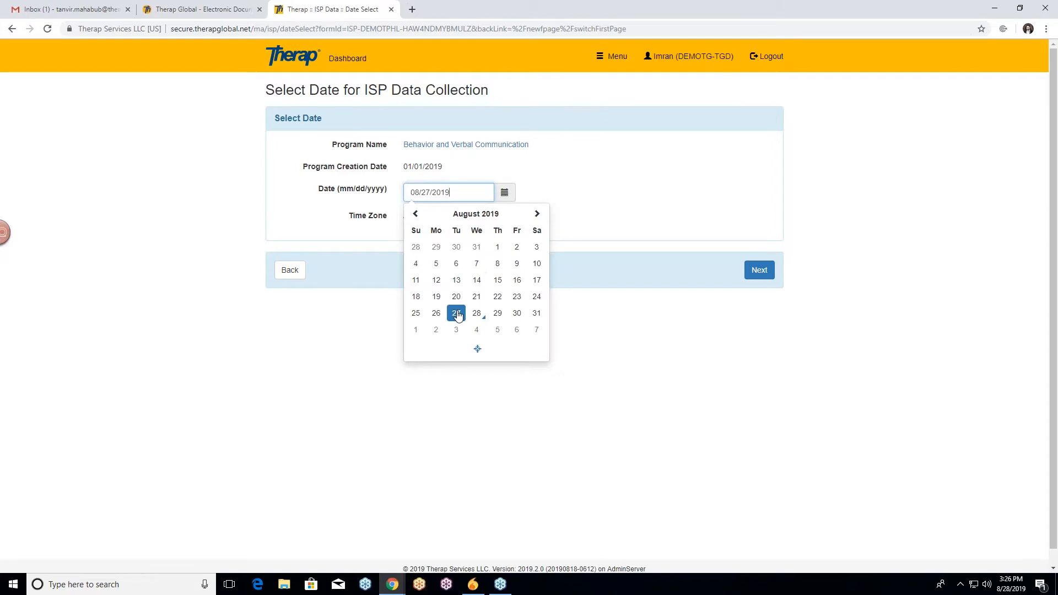
left_click(477, 219)
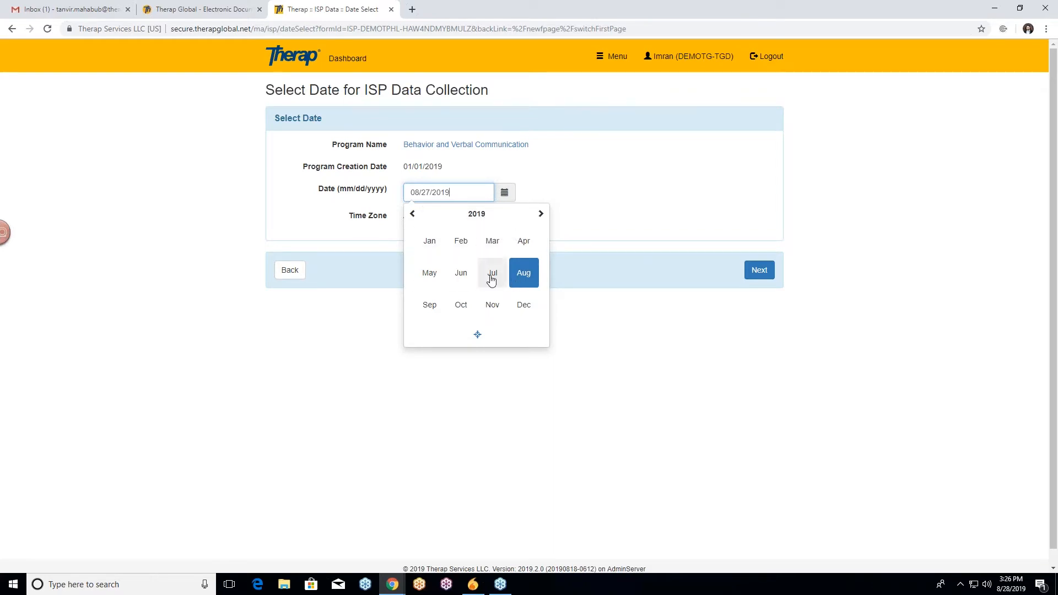
left_click(523, 274)
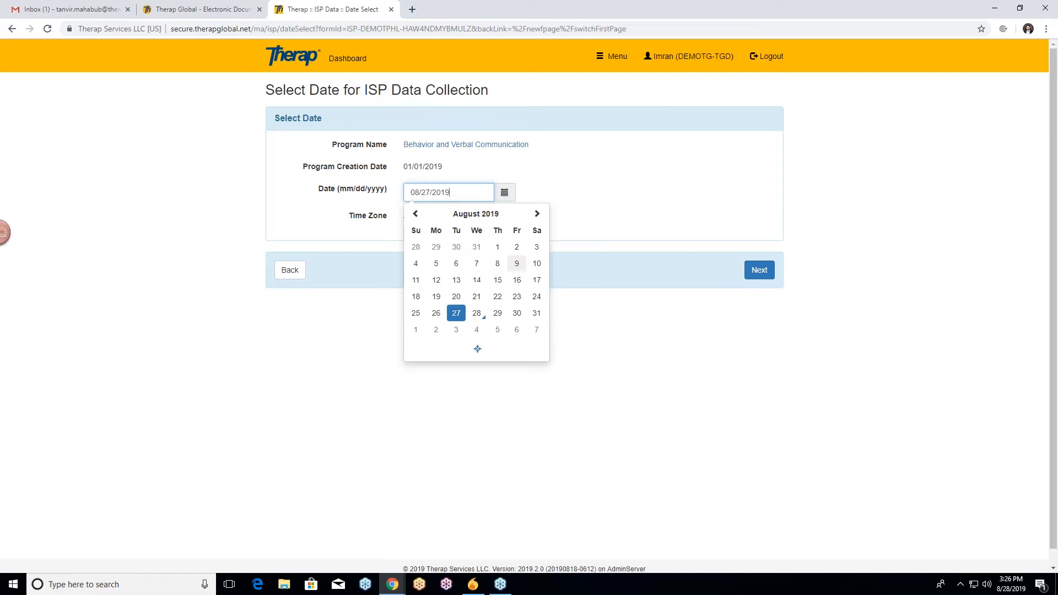
left_click(417, 314)
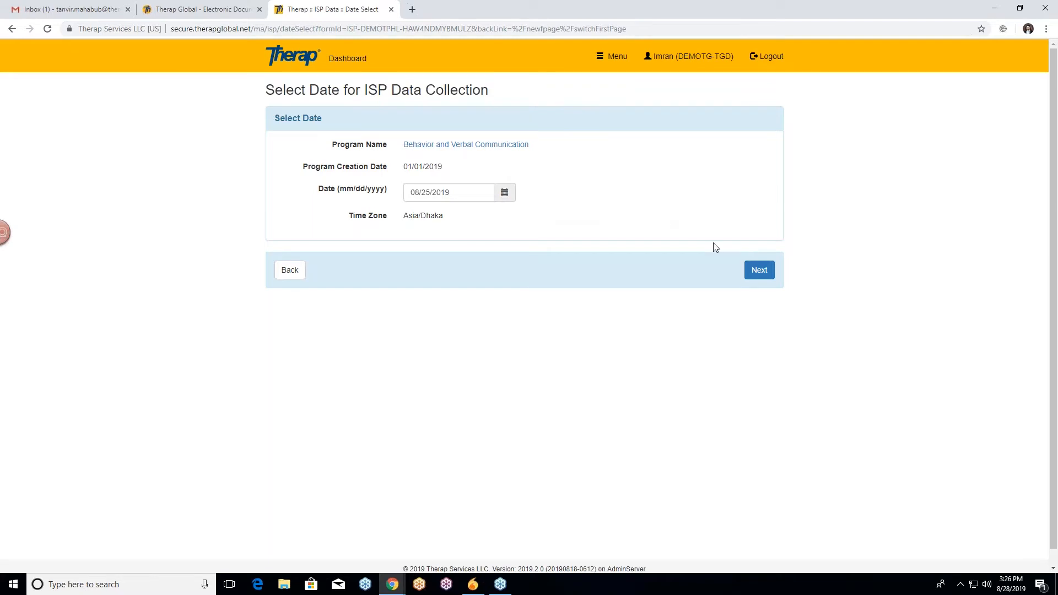
left_click(754, 271)
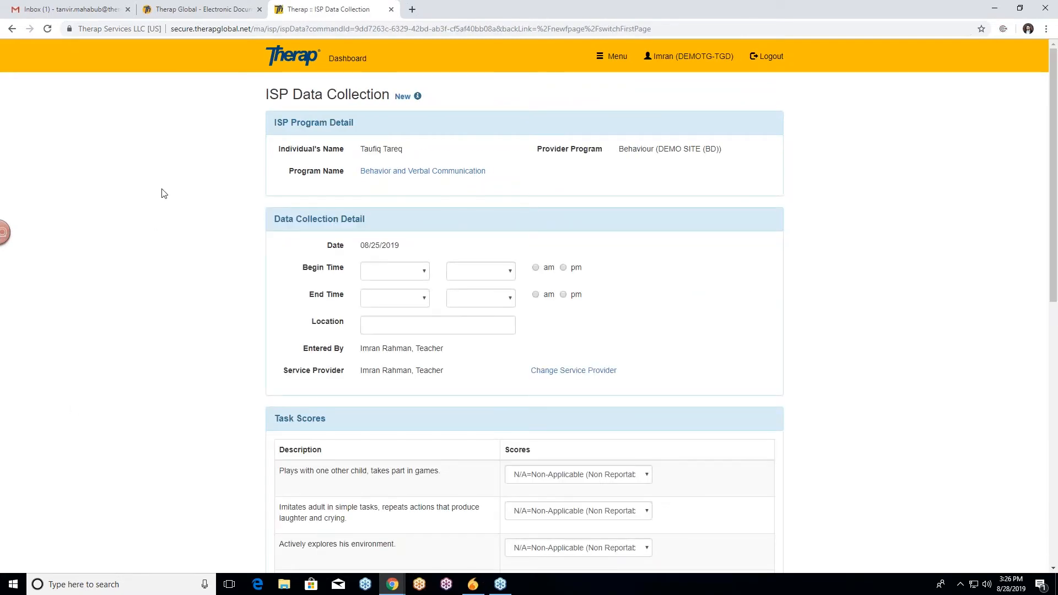
Set the new entry's begin time to 09:00 am.
scroll(183, 183, "down", 1)
left_click(402, 217)
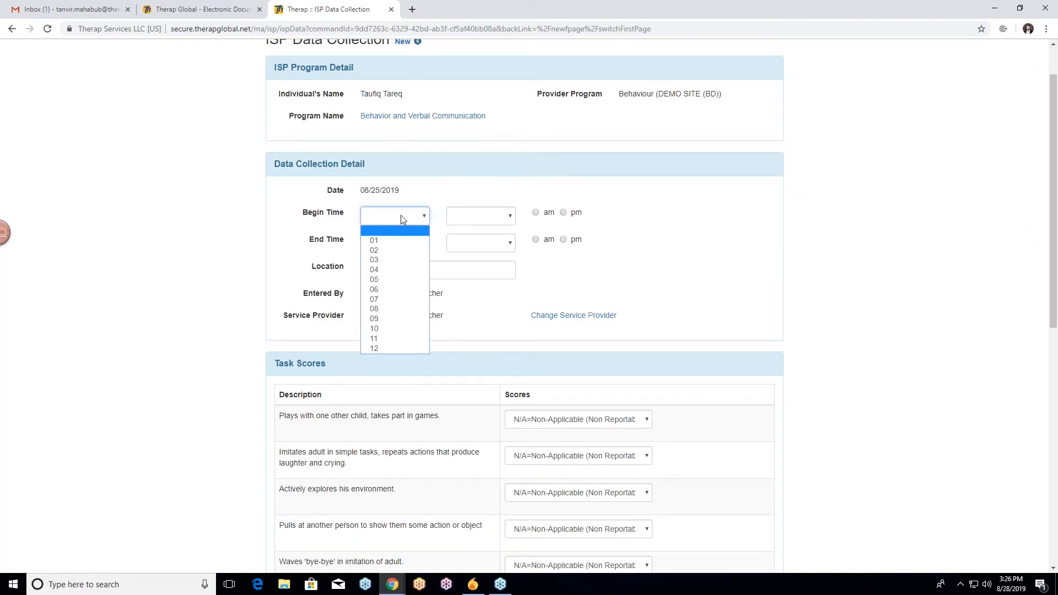
left_click(386, 321)
left_click(463, 210)
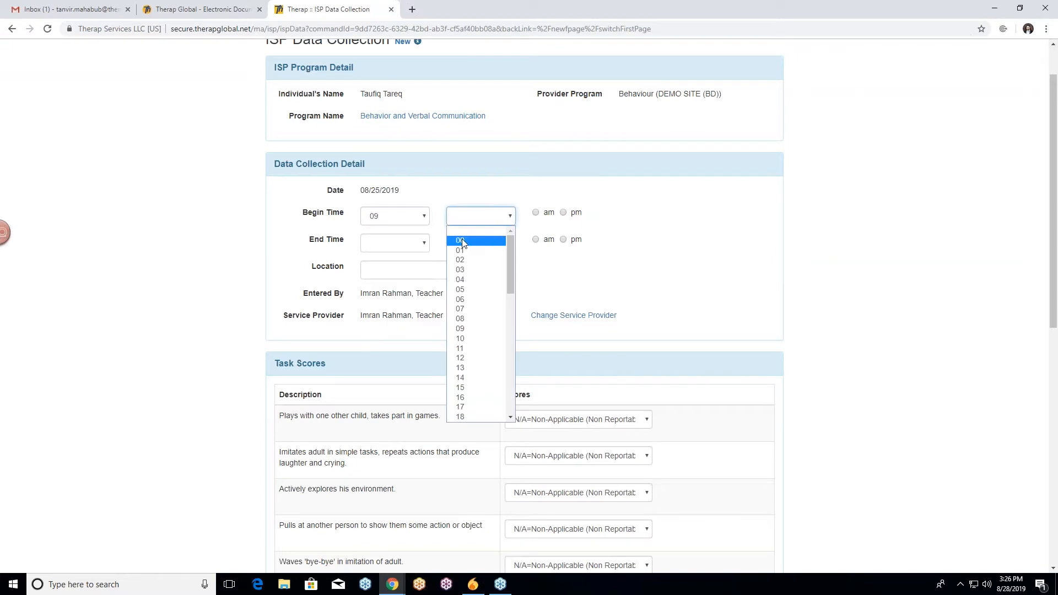
left_click(466, 238)
left_click(535, 213)
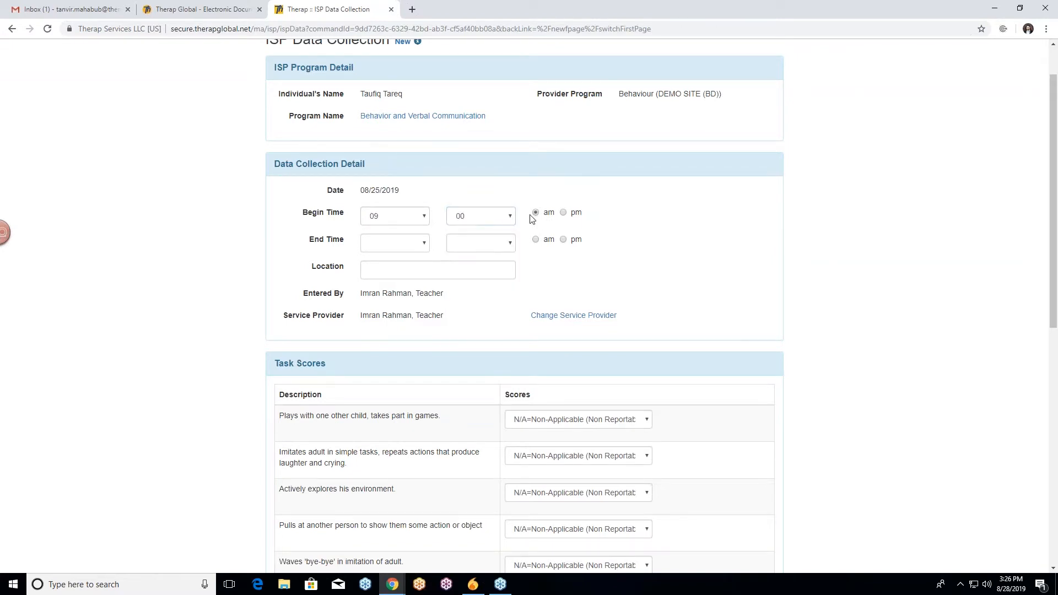
Set the end time to 10:30 am and the location to School Premise.
left_click(422, 244)
left_click(392, 356)
left_click(478, 247)
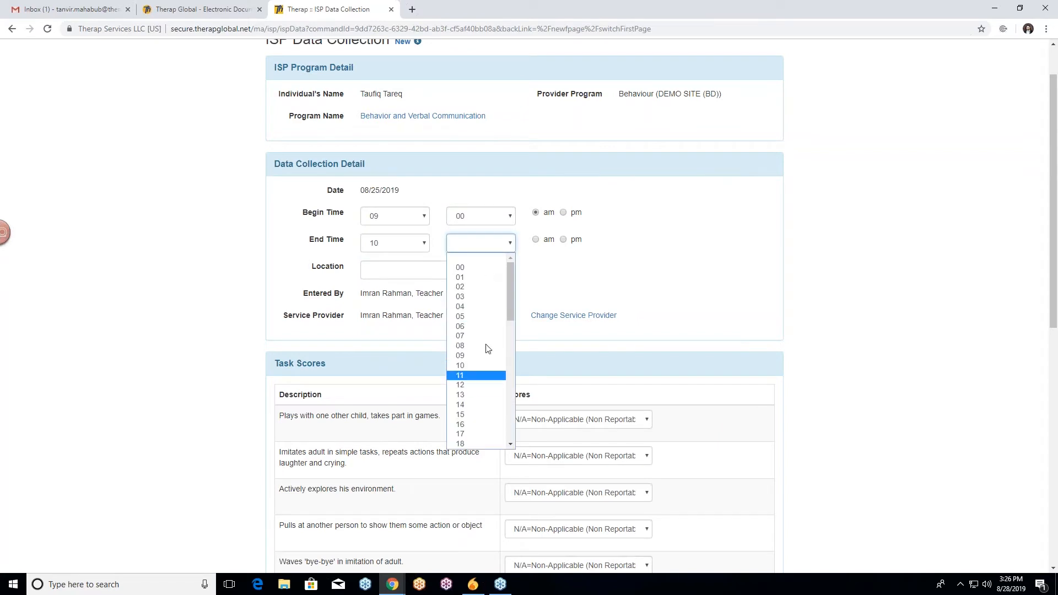
scroll(505, 337, "down", 3)
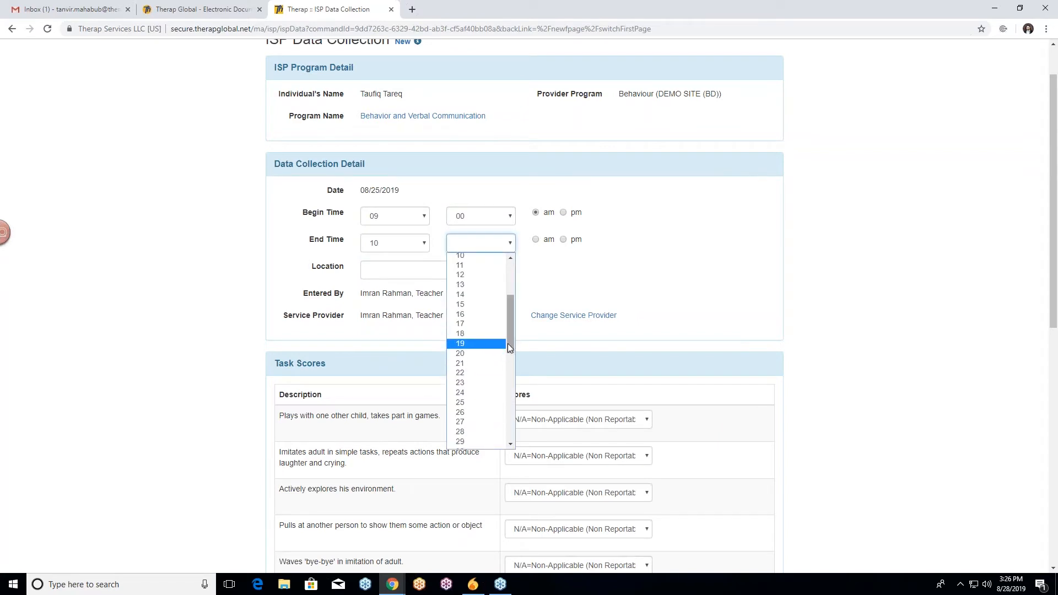
scroll(489, 353, "down", 4)
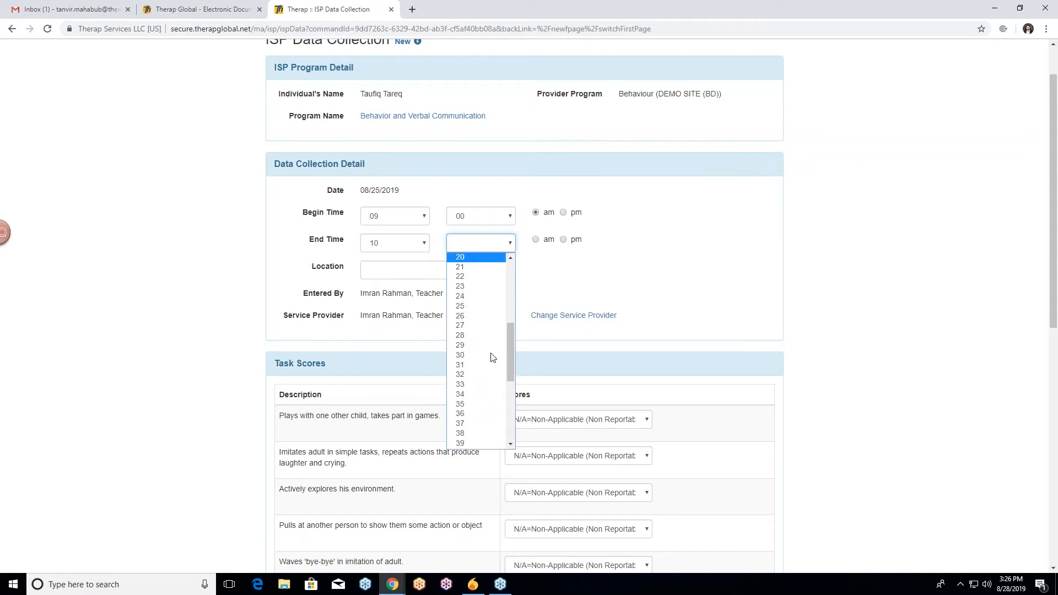
left_click(481, 342)
left_click(535, 239)
left_click(406, 269)
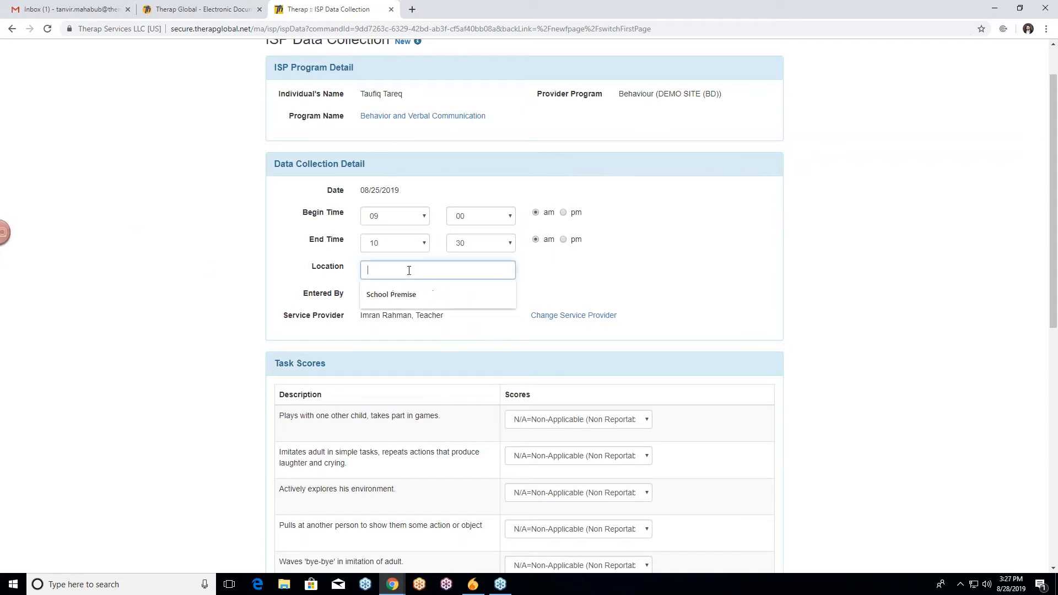
left_click(397, 296)
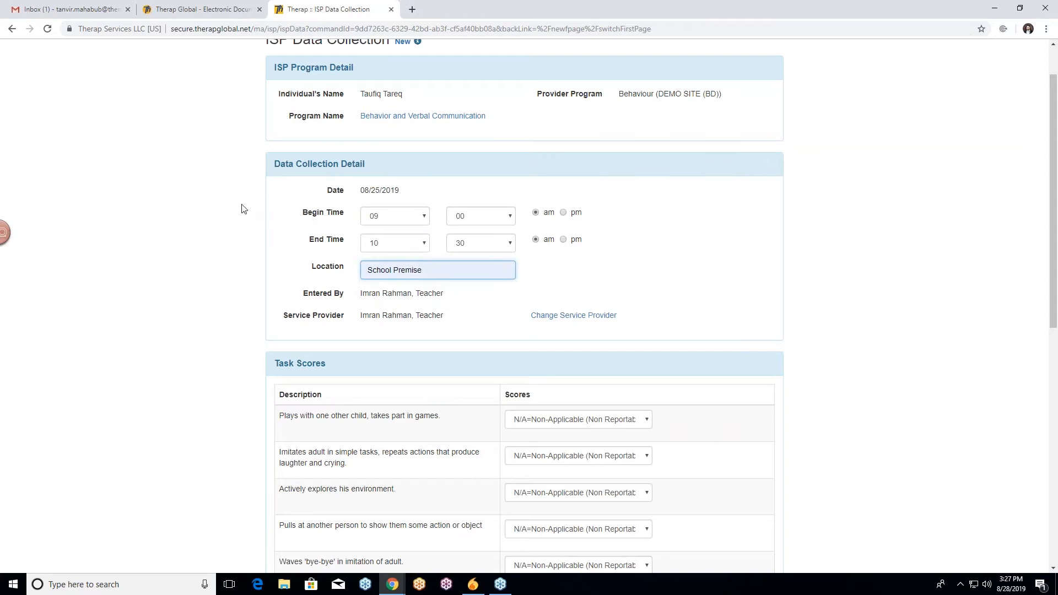
Score the first five tasks: Yes, displays this for the first three, No for pulling at another person, Yes for waving bye-bye.
scroll(243, 207, "down", 1)
scroll(228, 198, "down", 4)
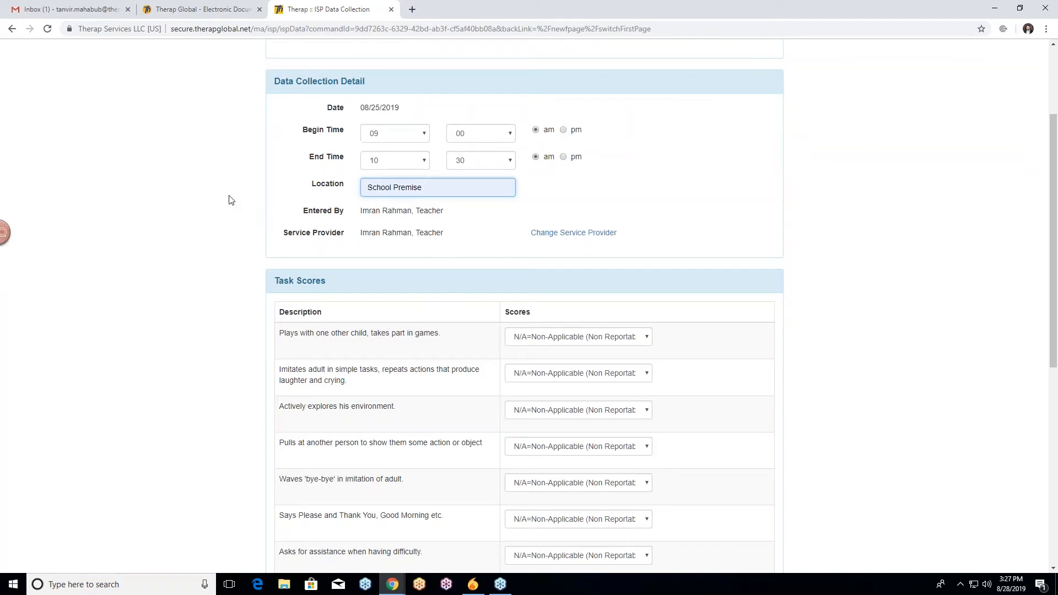
left_click(591, 146)
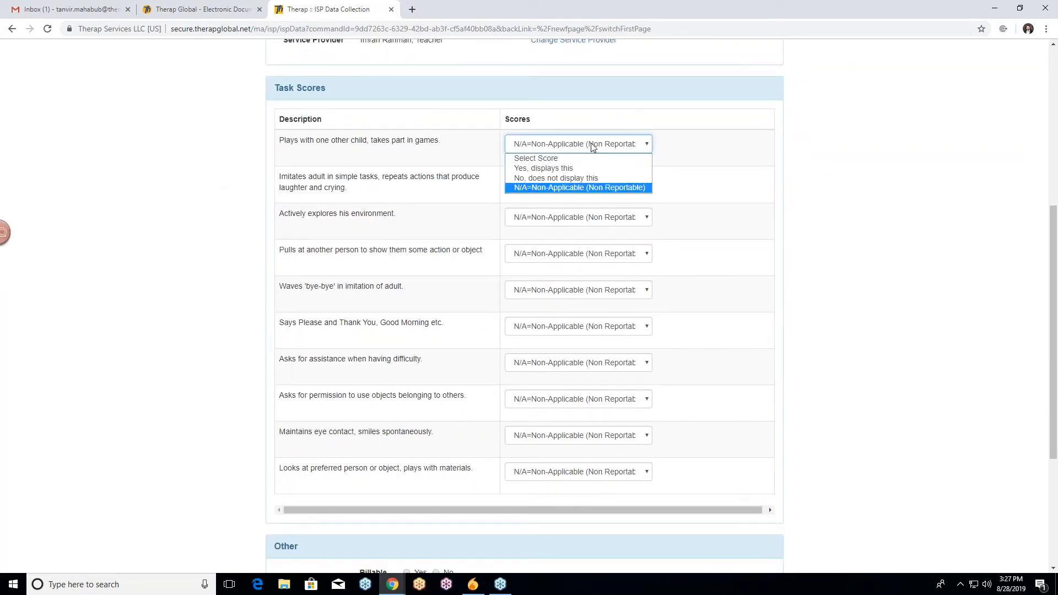
left_click(559, 169)
left_click(559, 181)
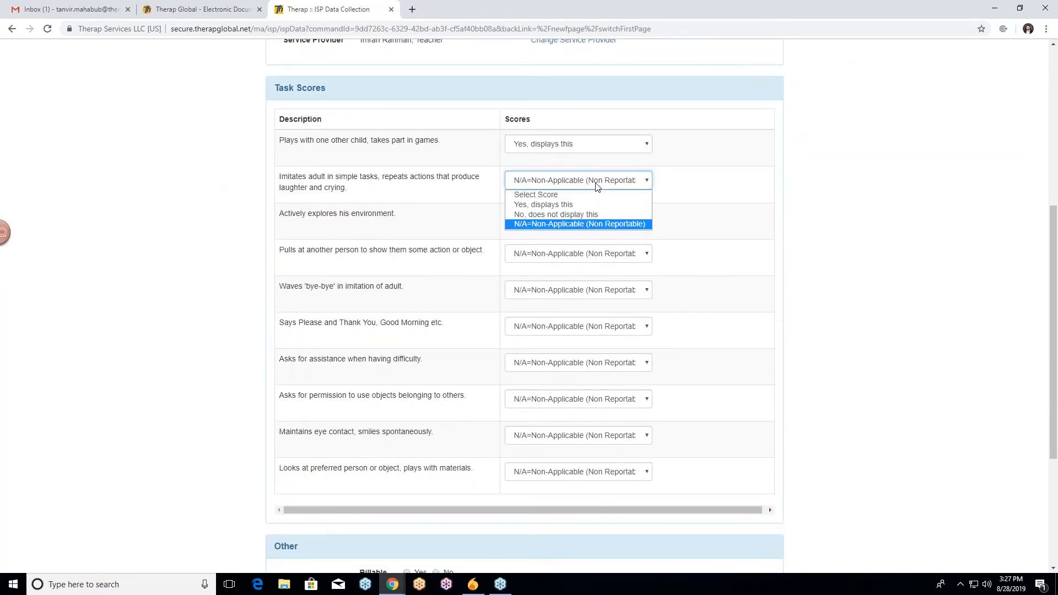
left_click(559, 205)
left_click(577, 220)
left_click(551, 242)
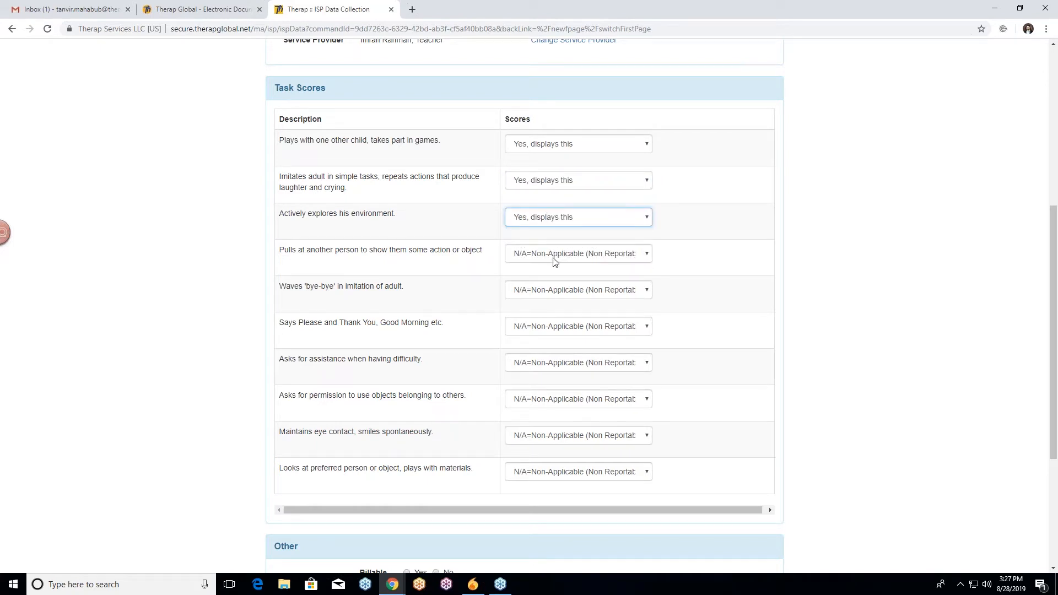
left_click(557, 257)
left_click(565, 287)
left_click(560, 292)
left_click(551, 314)
Score Says Please and Thank You and Maintains eye contact as Yes, displays this, and submit the entry.
scroll(477, 283, "down", 2)
left_click(546, 216)
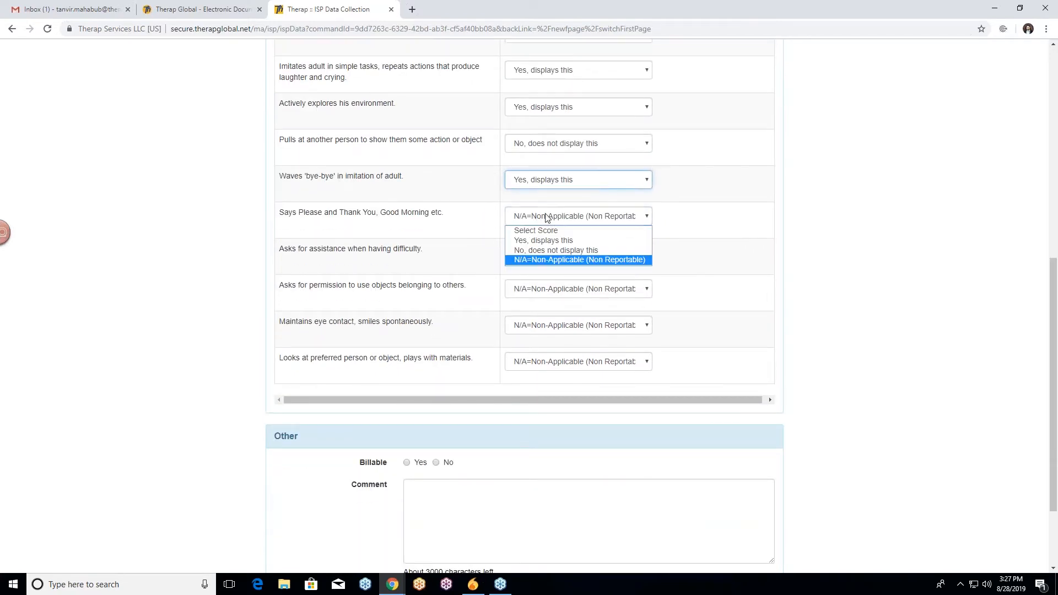
left_click(562, 240)
scroll(533, 261, "down", 1)
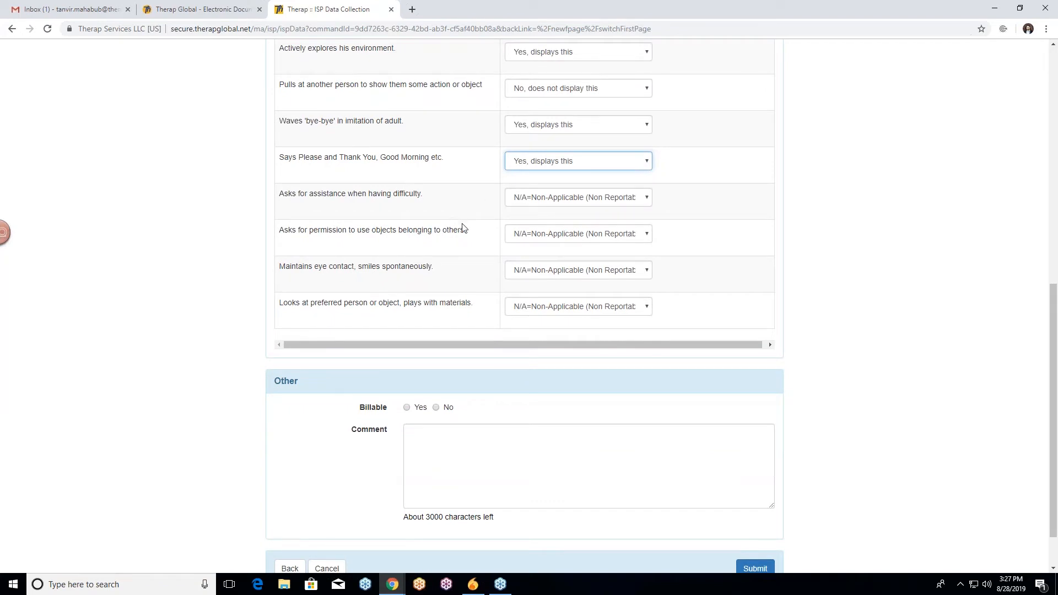
left_click(551, 276)
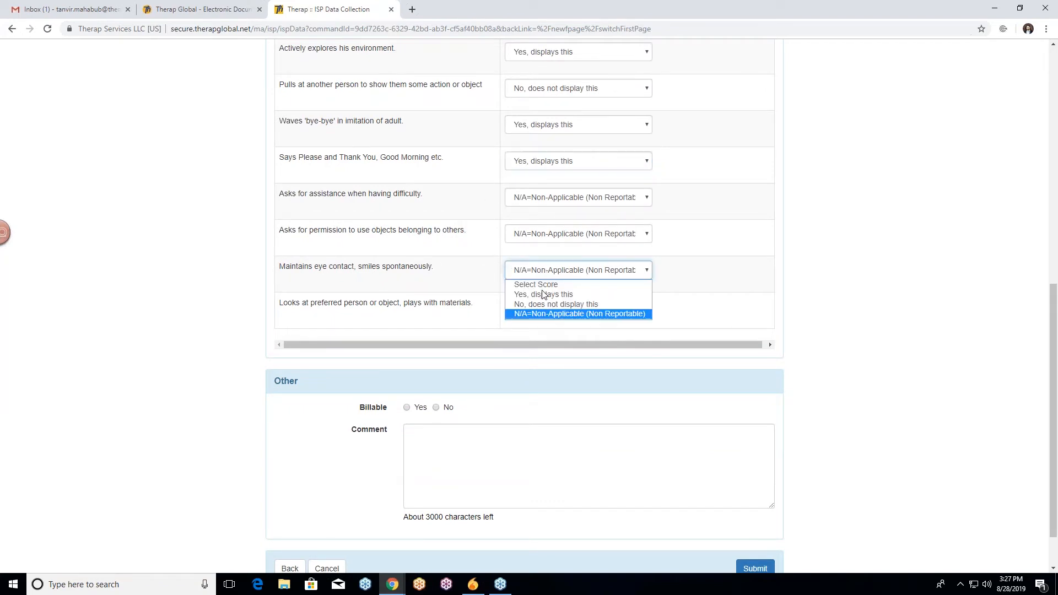
left_click(545, 294)
scroll(600, 251, "down", 1)
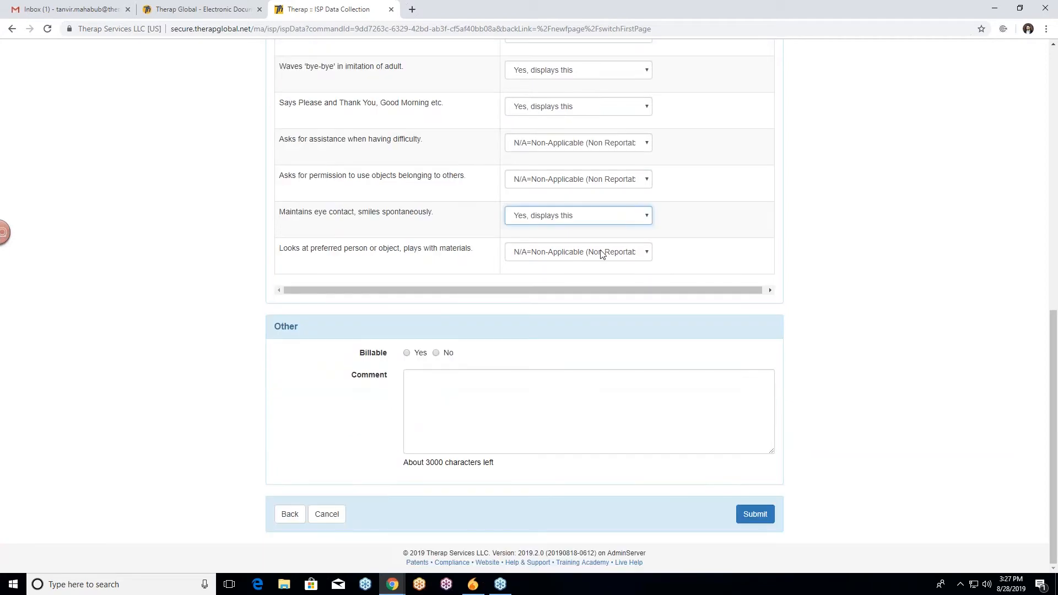
left_click(755, 515)
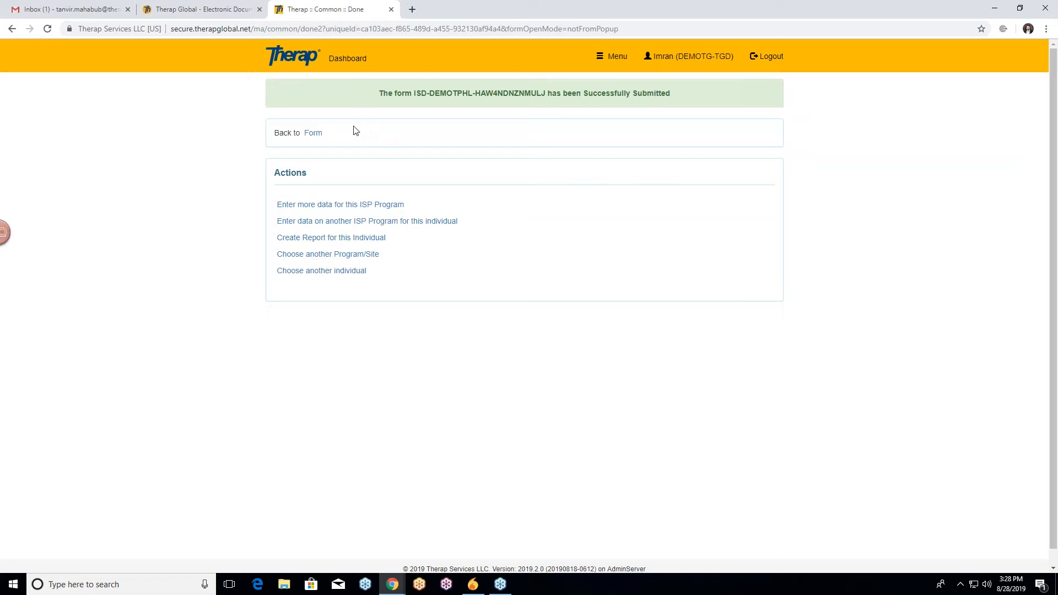
Return to the Dashboard and open the ISP Data search form.
left_click(348, 59)
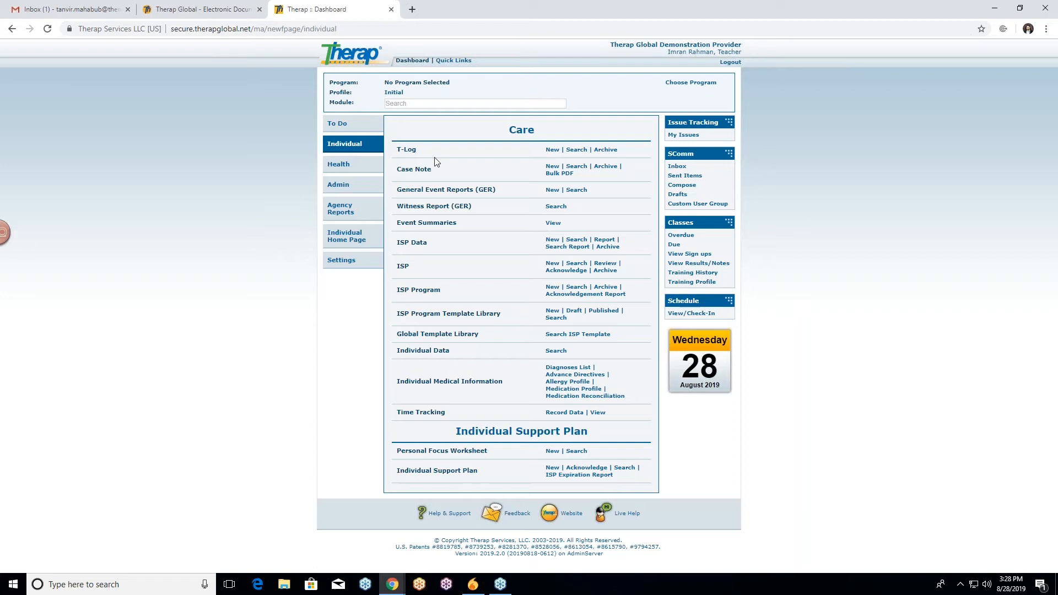
left_click(576, 242)
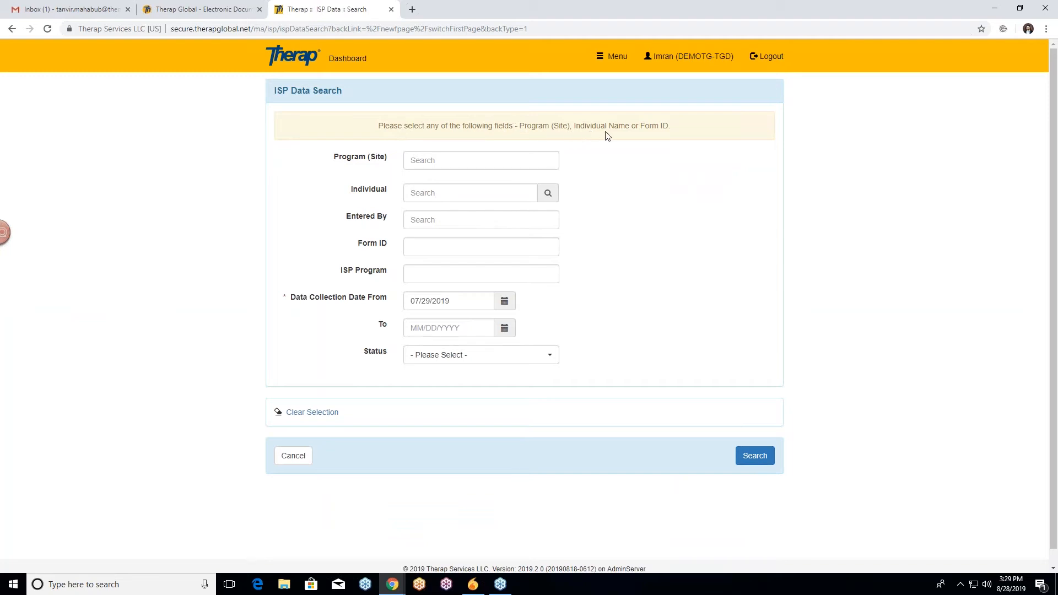
left_click(431, 160)
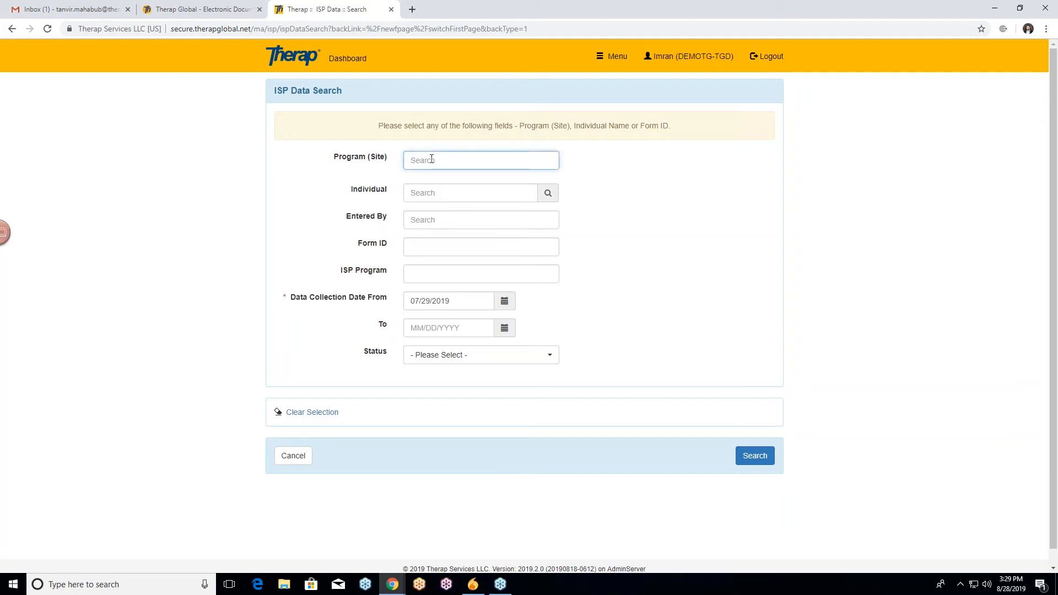
left_click(435, 193)
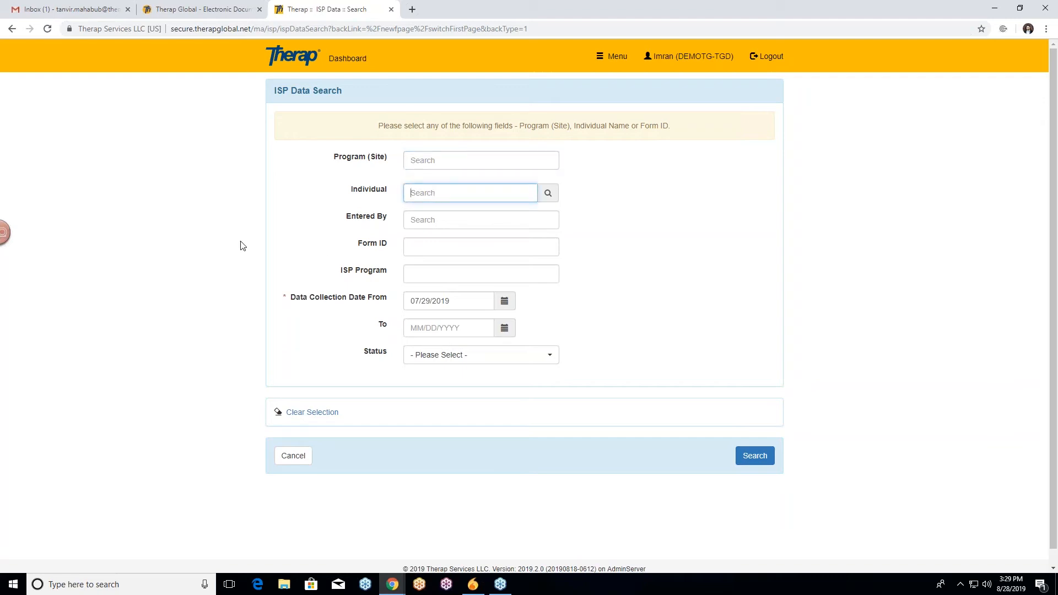
scroll(262, 205, "down", 1)
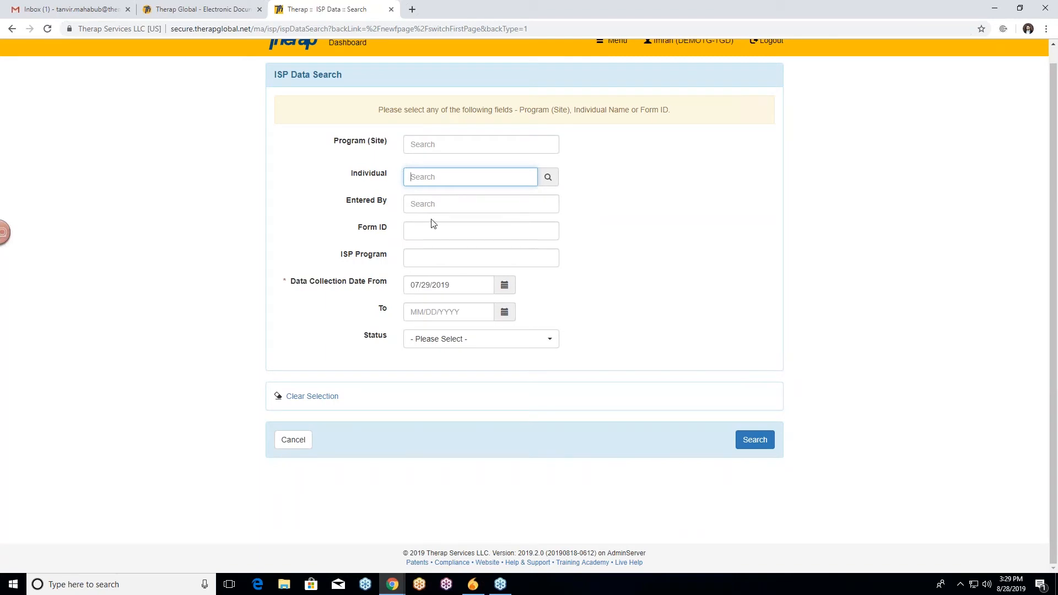
left_click(303, 180)
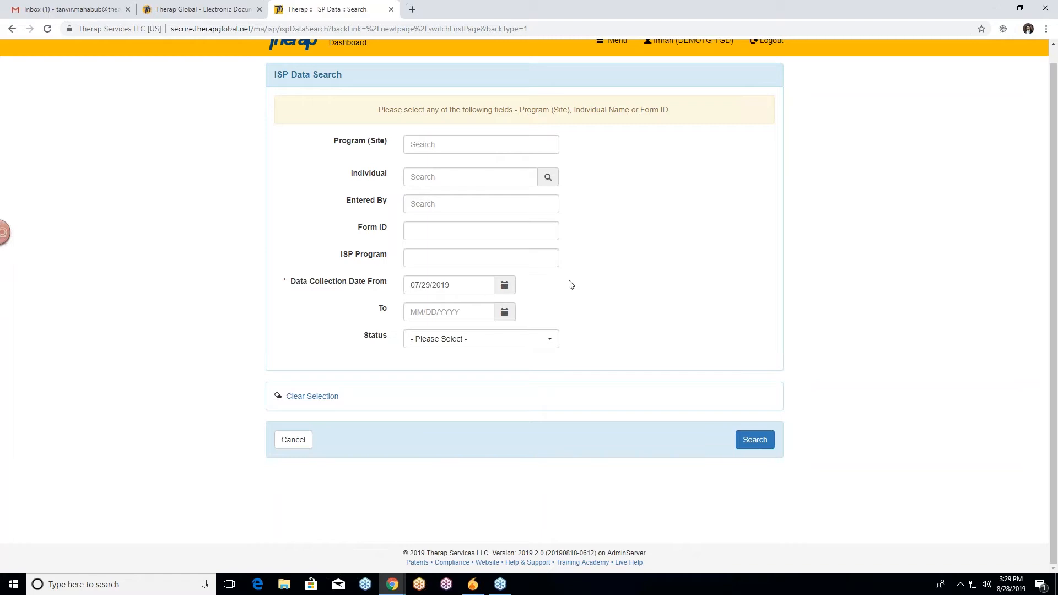
Set the data collection date range from 07/01/2019 to 08/28/2019.
left_click(506, 287)
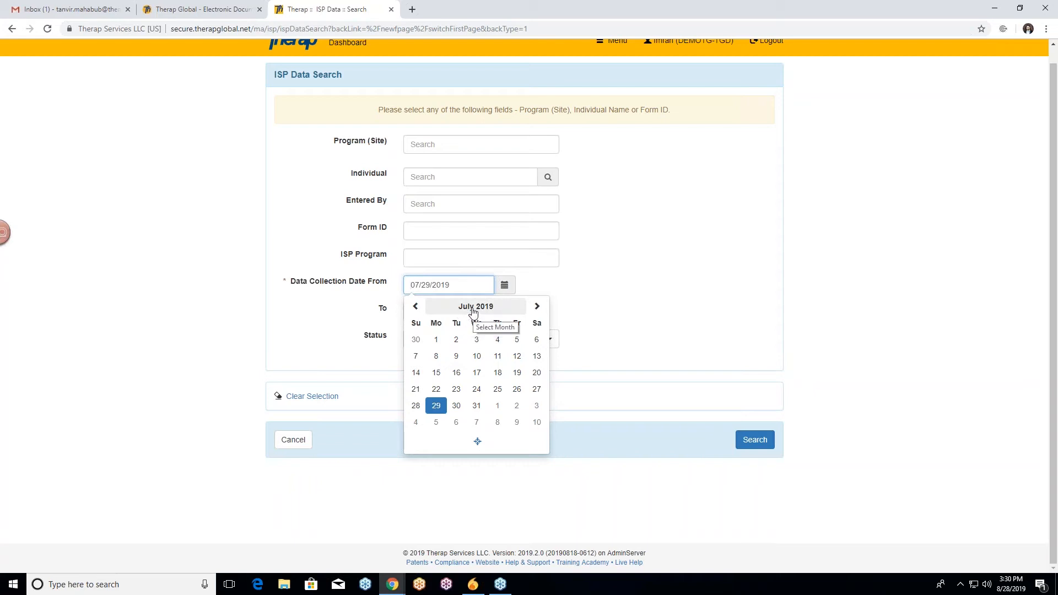
left_click(437, 341)
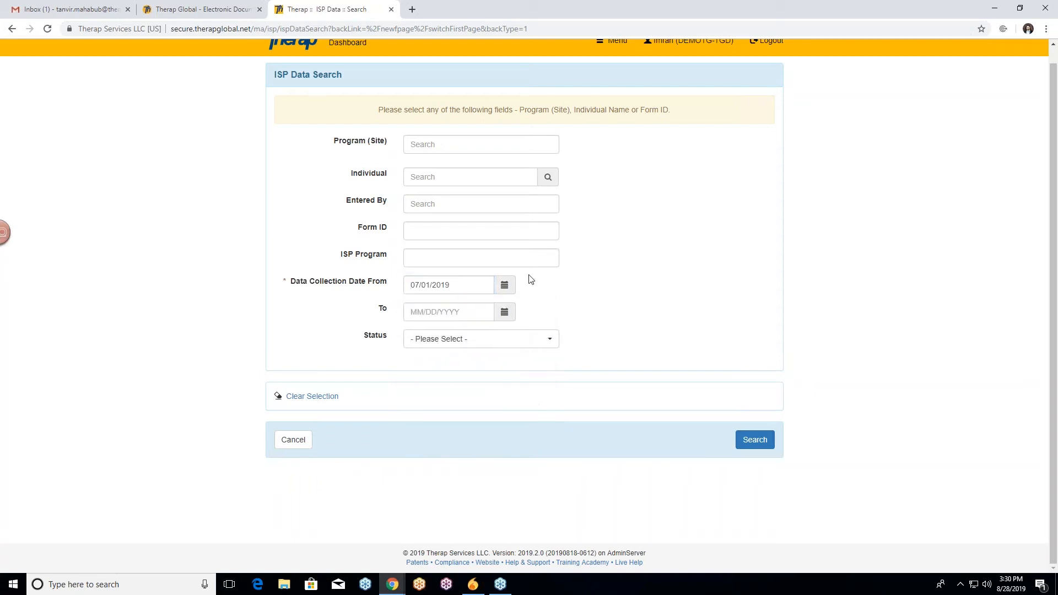
left_click(505, 313)
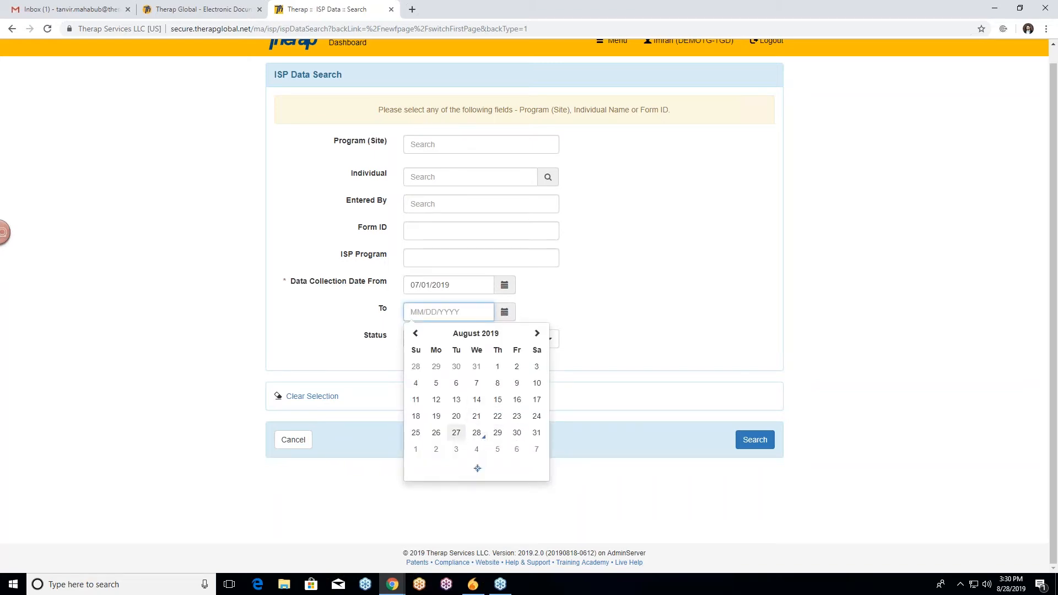
left_click(476, 432)
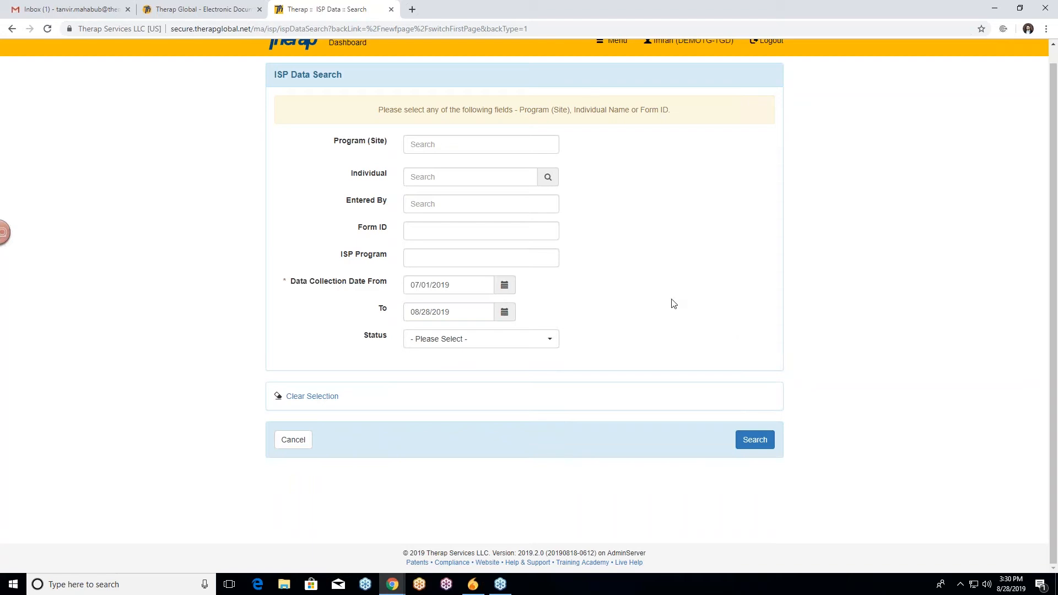
Choose the individual from the suggestions and run the ISP data search.
left_click(462, 180)
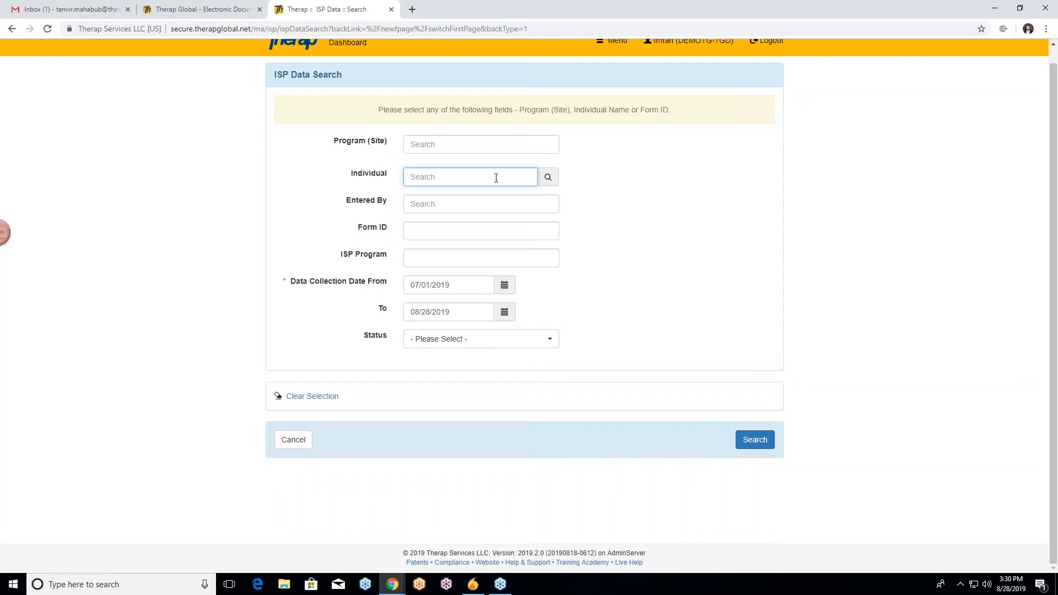
type("tau")
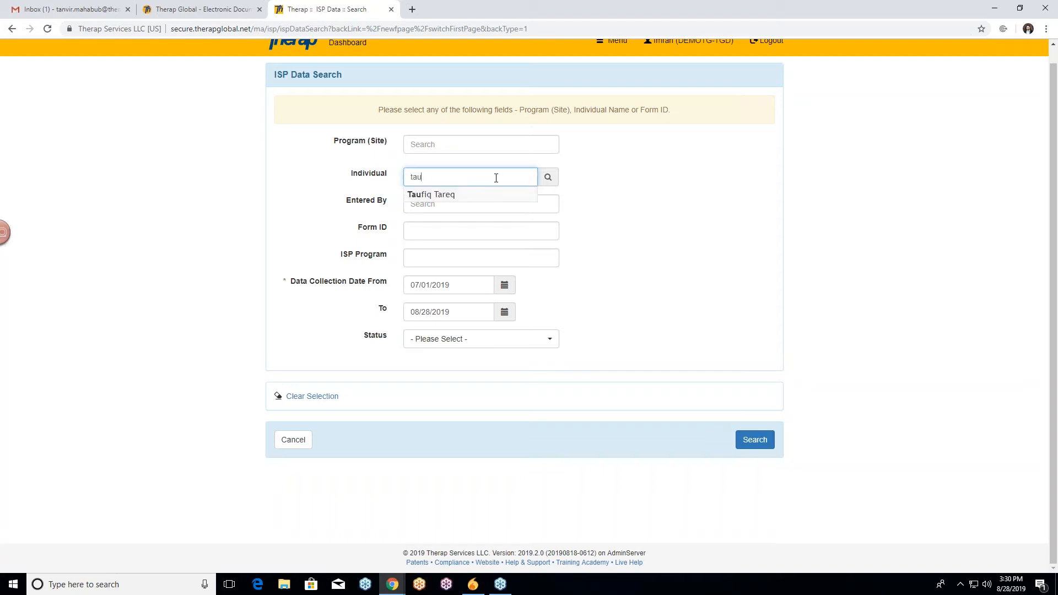
left_click(476, 195)
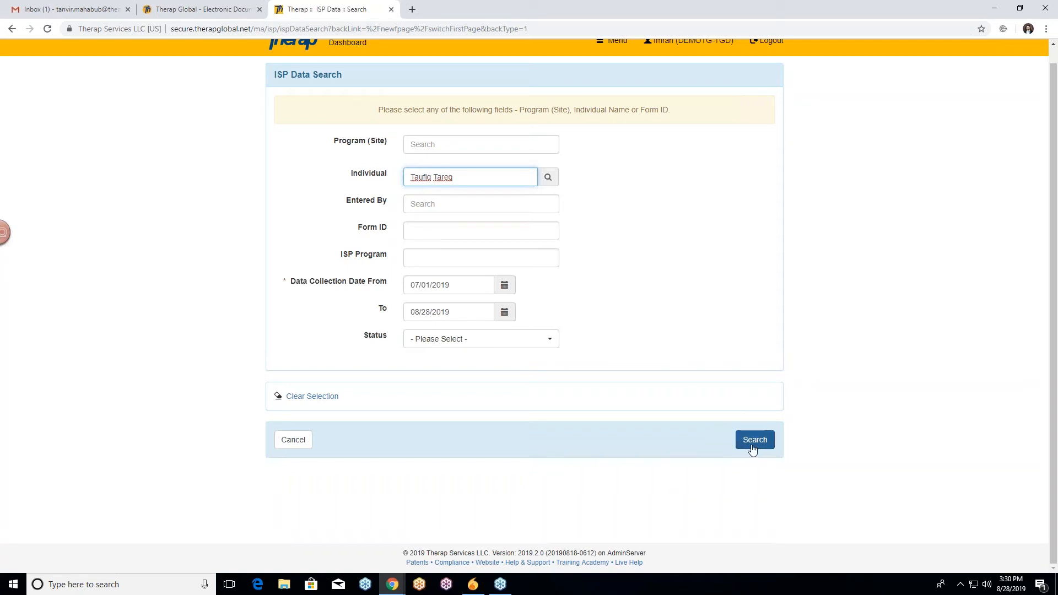
left_click(317, 198)
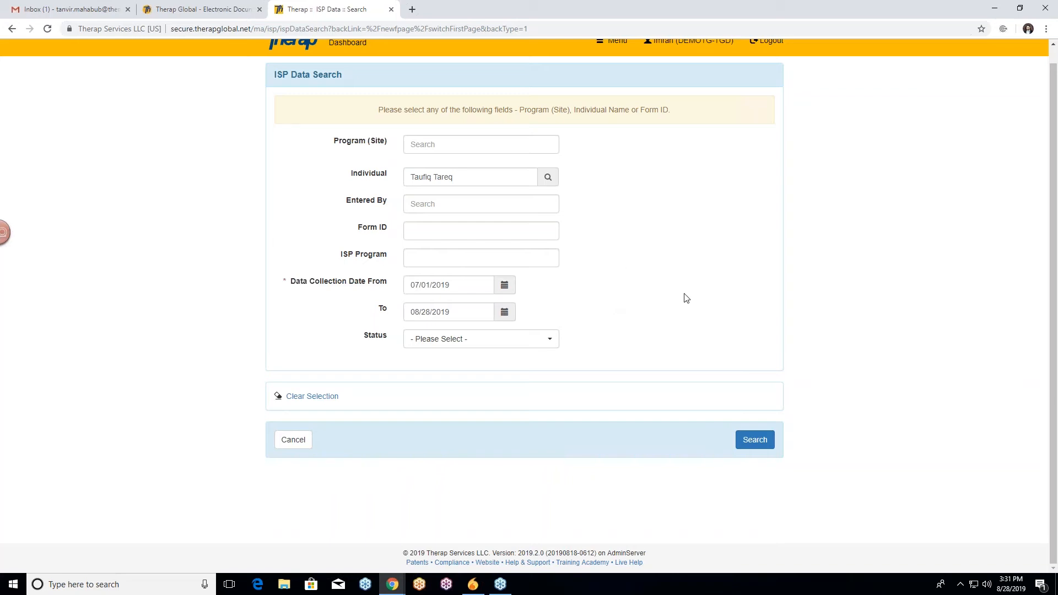
left_click(756, 443)
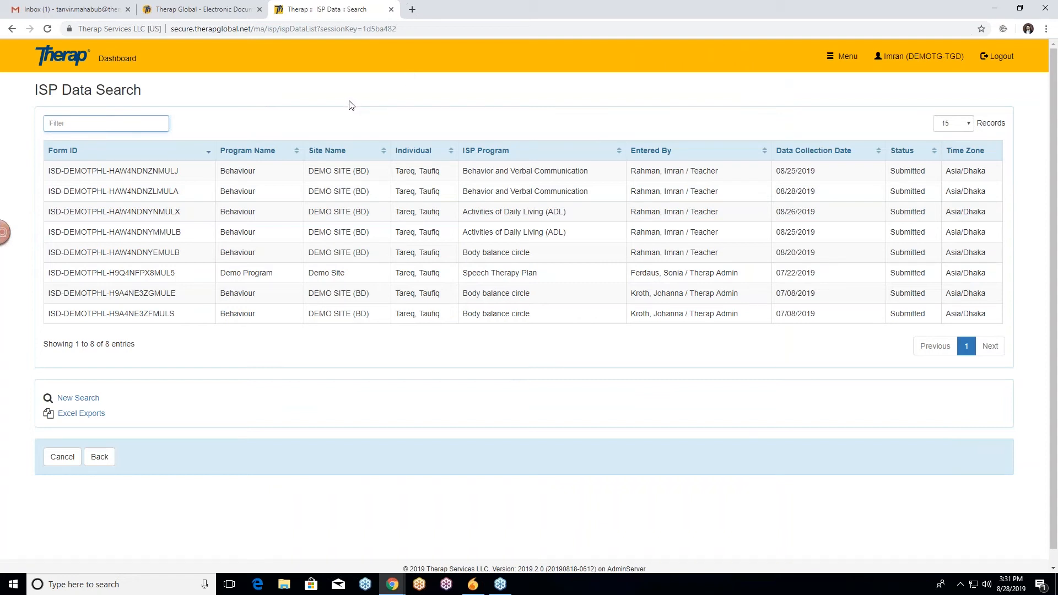
Open the 08/28/2019 Behavior and Verbal Communication record and review its times and task scores.
scroll(350, 106, "down", 1)
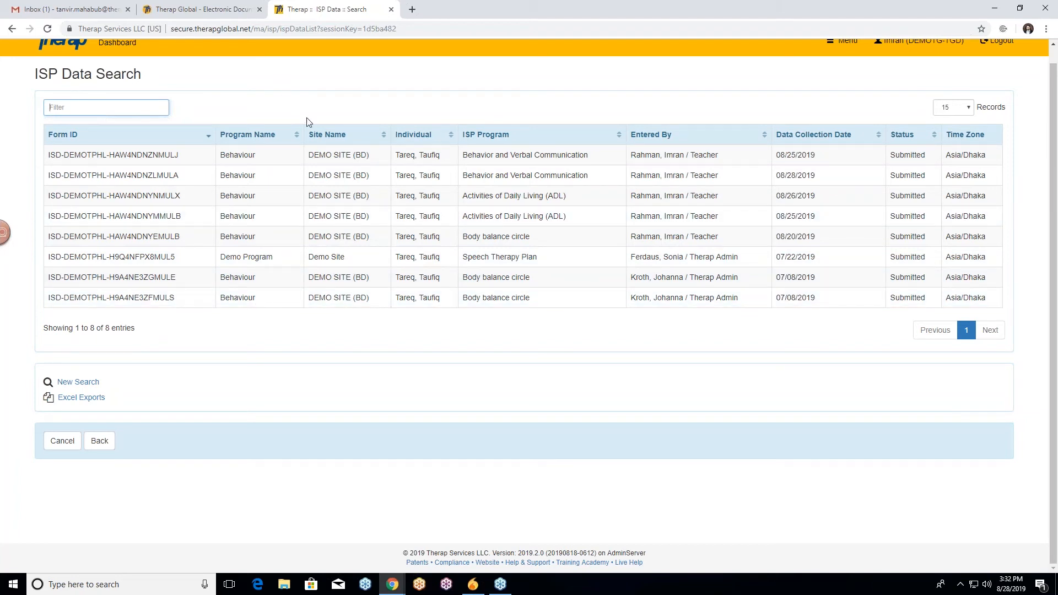
left_click(348, 180)
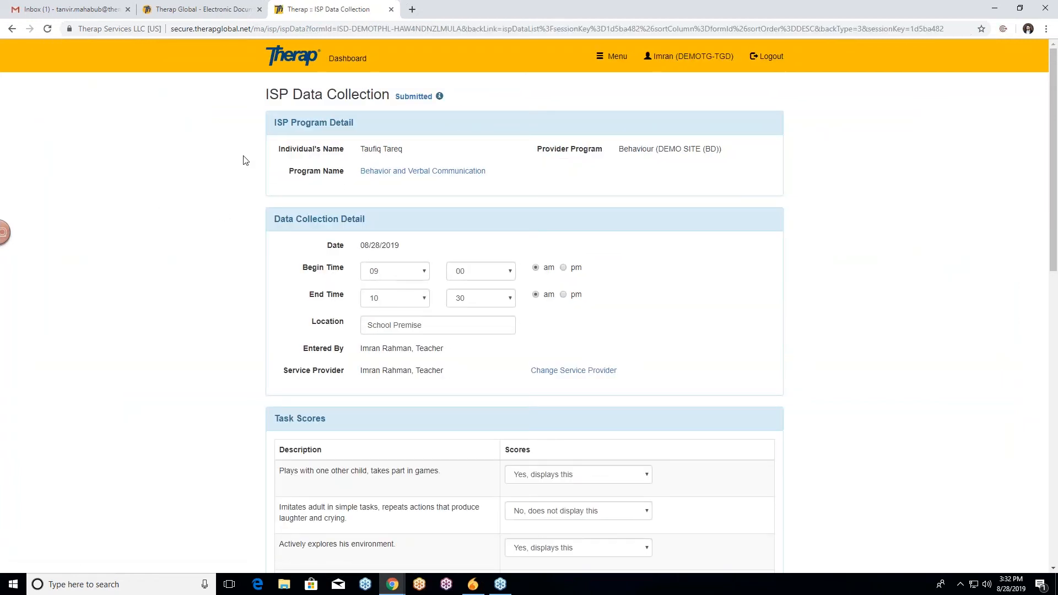
scroll(210, 165, "down", 1)
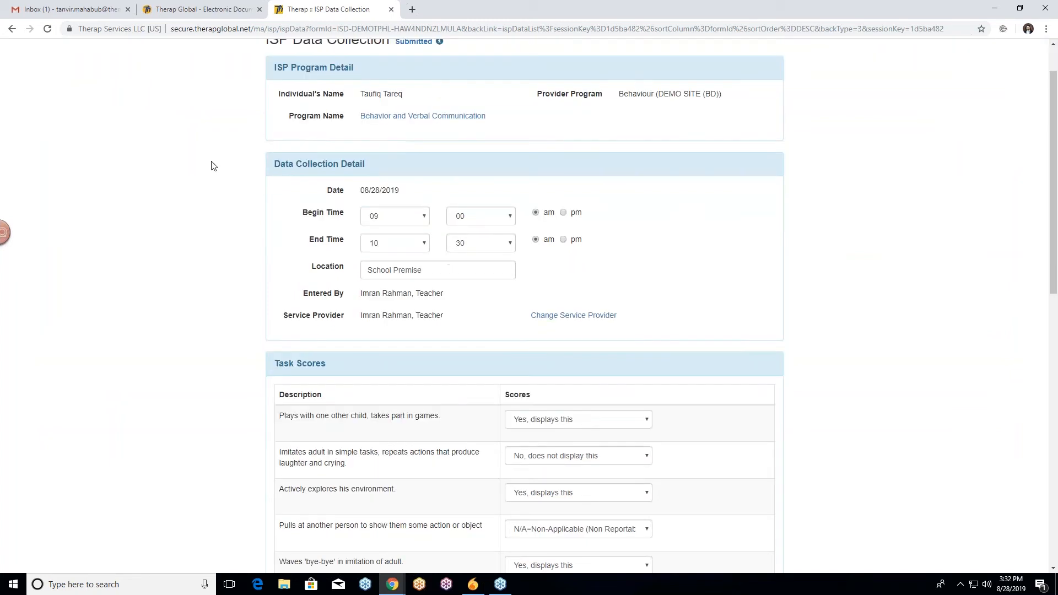
scroll(212, 152, "down", 3)
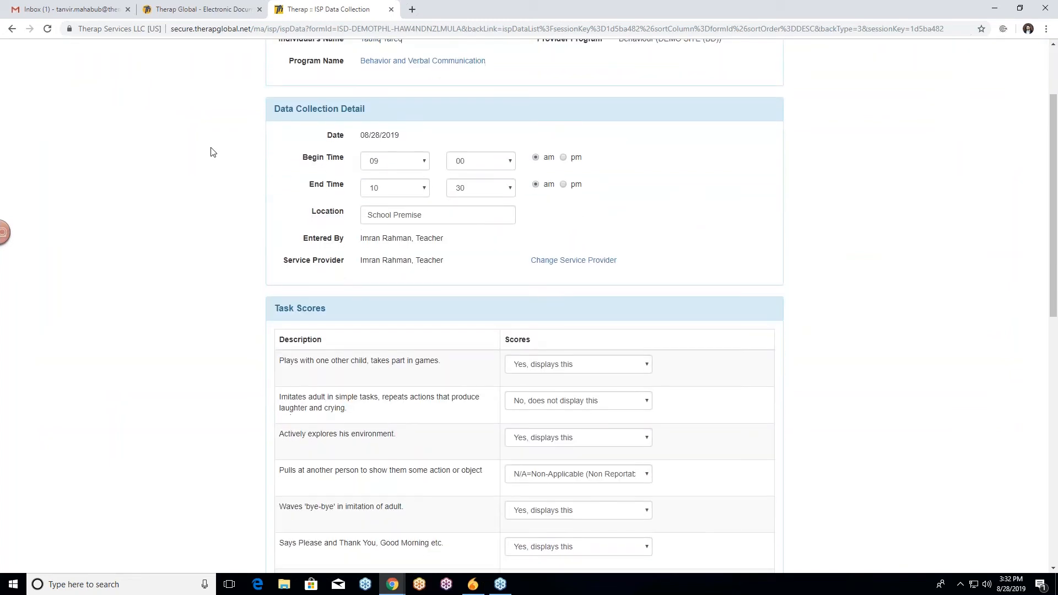
scroll(217, 147, "down", 3)
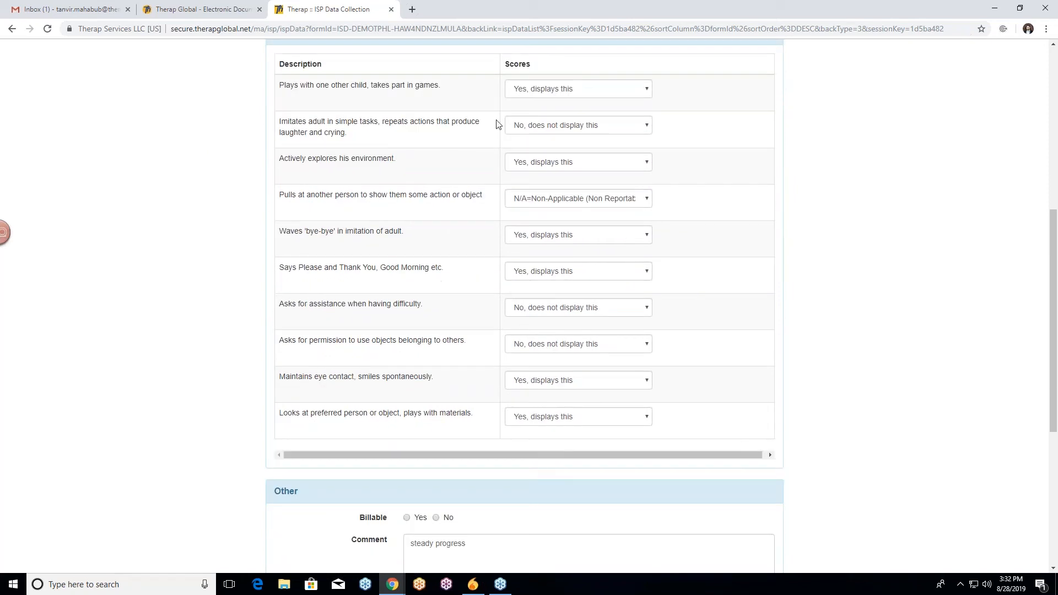
Check the remaining task scores and the steady progress comment, then update the ISP data record.
left_click(603, 94)
left_click(605, 95)
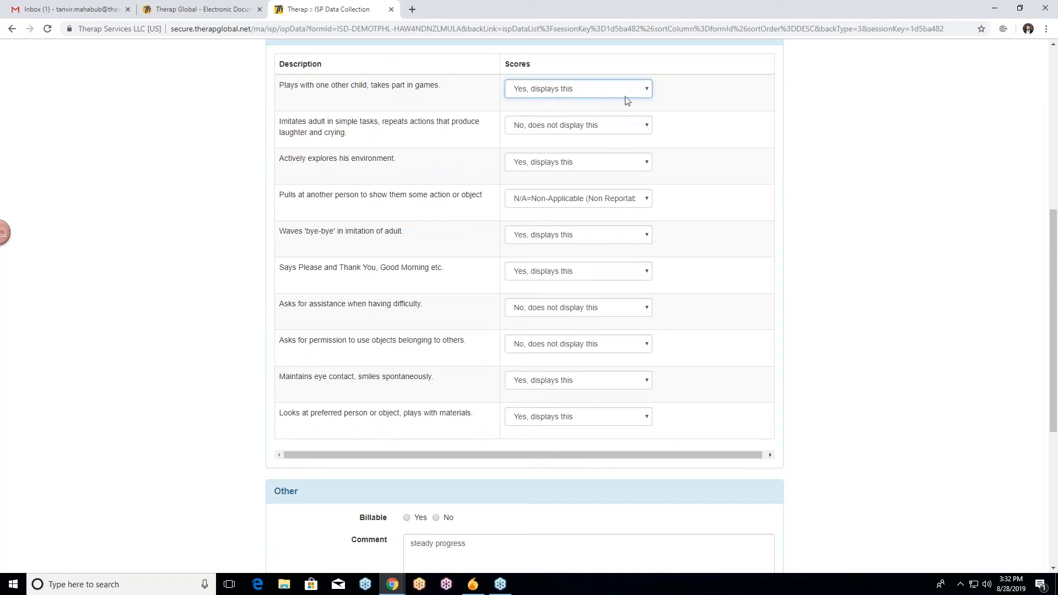
scroll(754, 143, "down", 5)
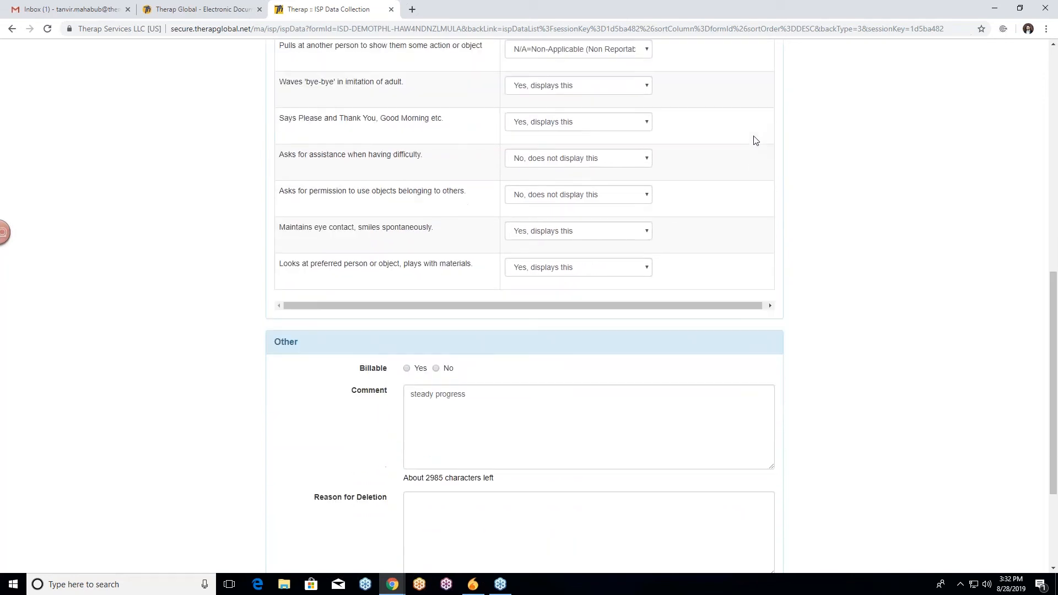
scroll(754, 140, "down", 1)
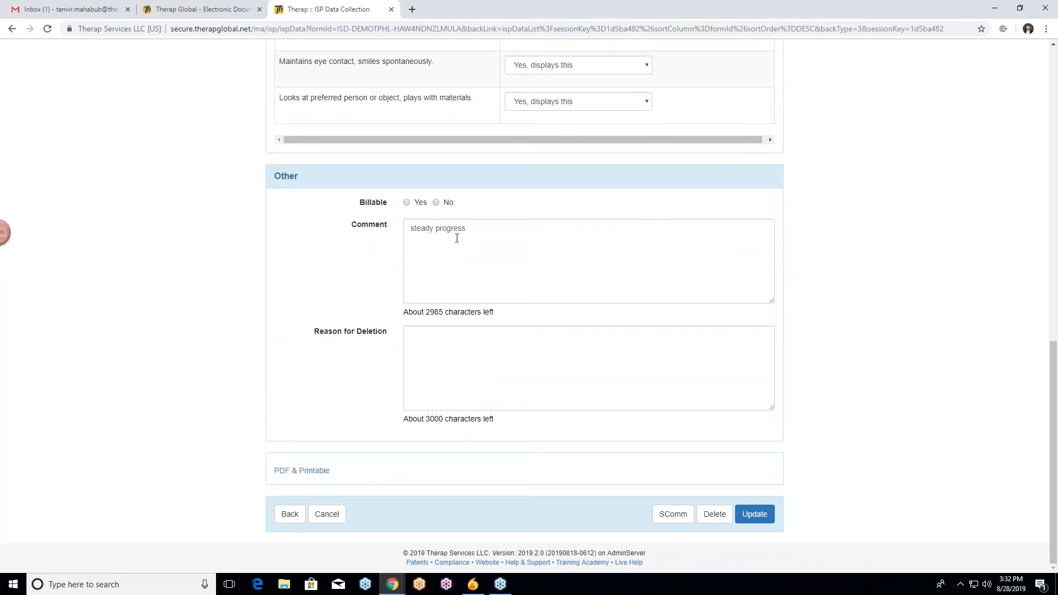
left_click(478, 232)
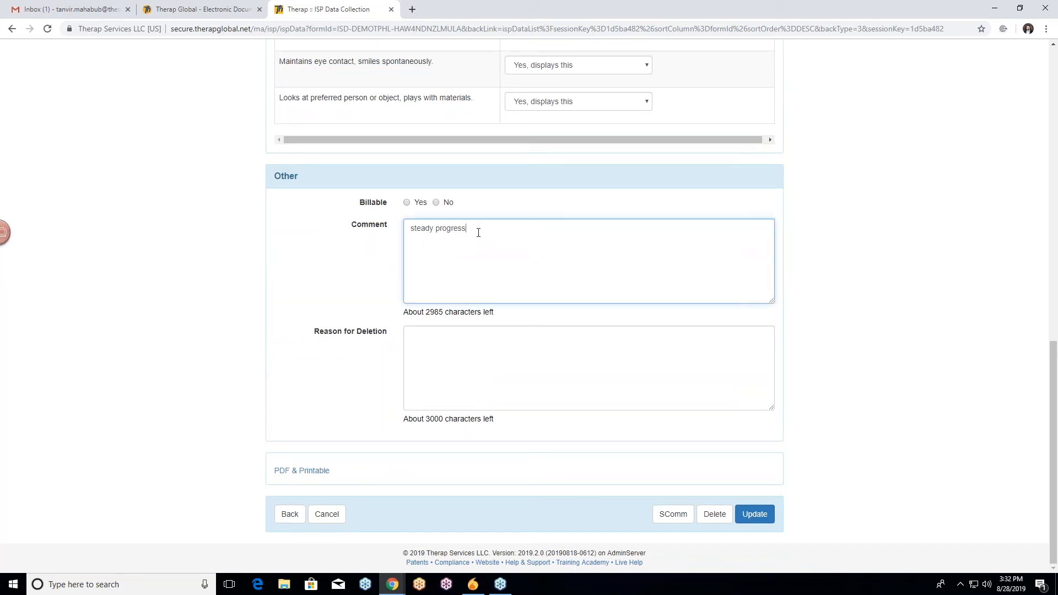
left_click(814, 280)
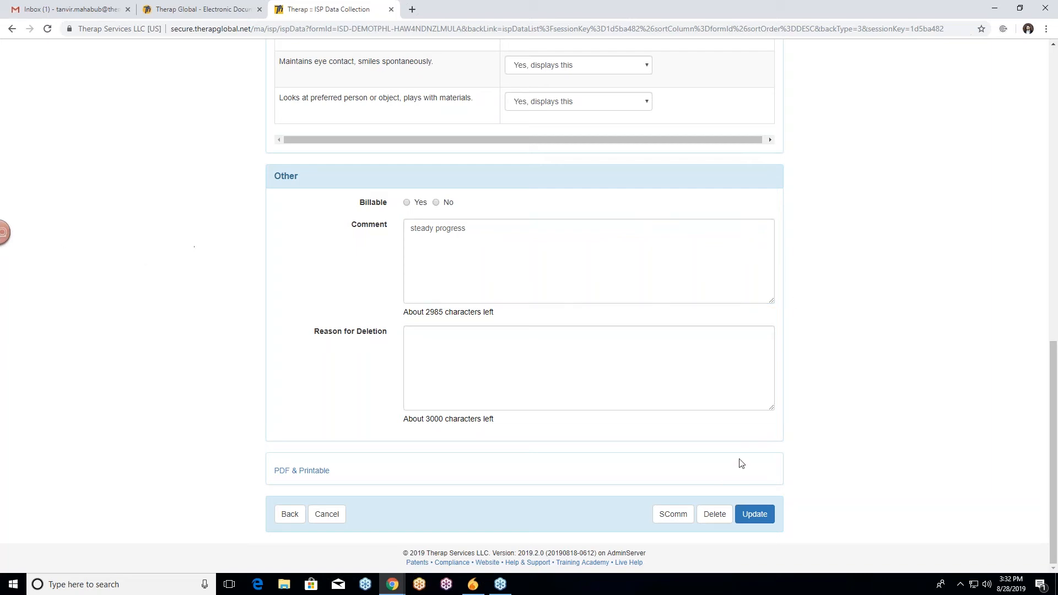
left_click(760, 521)
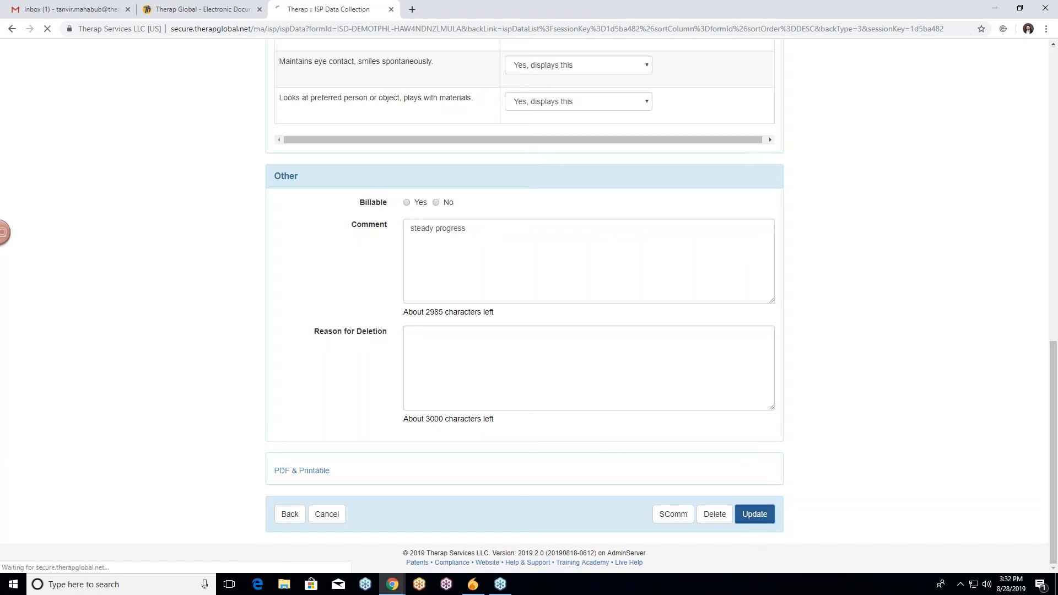
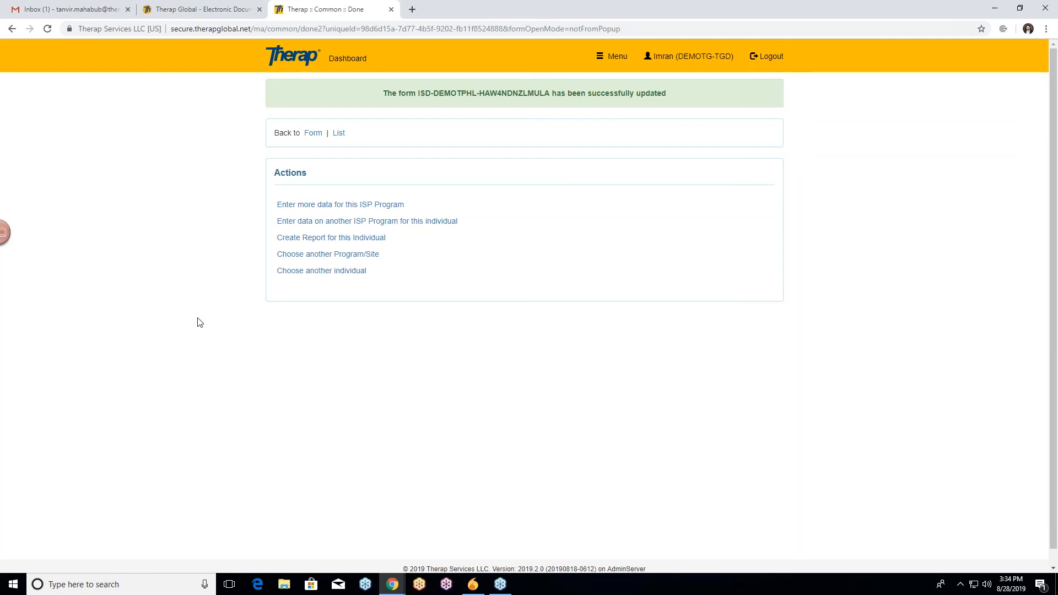
Open the Therap Global website's Online Group Session page and browse the upcoming and recorded sessions.
left_click(219, 11)
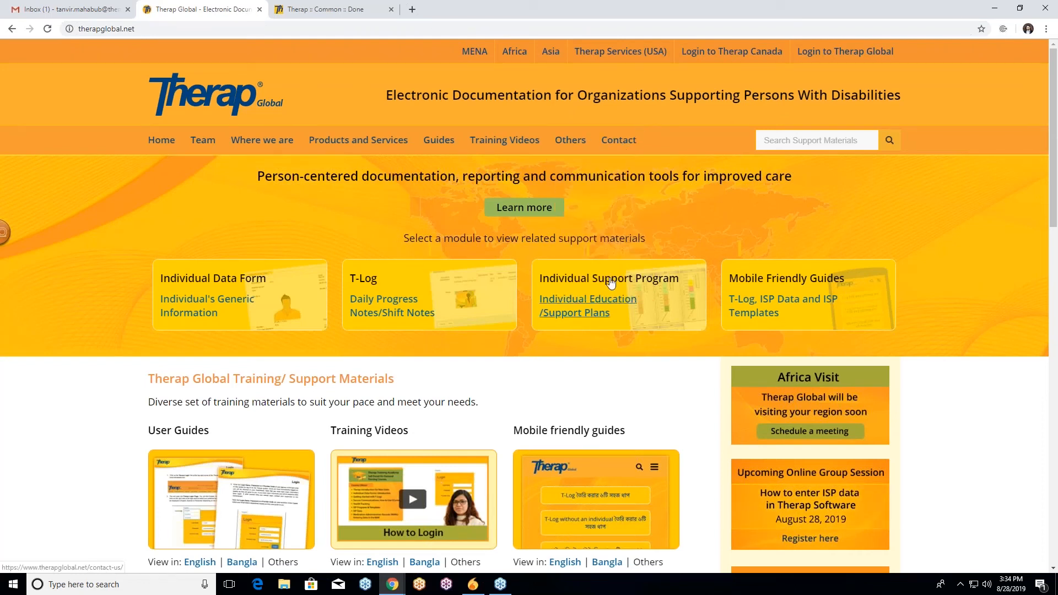
mouse_move(576, 138)
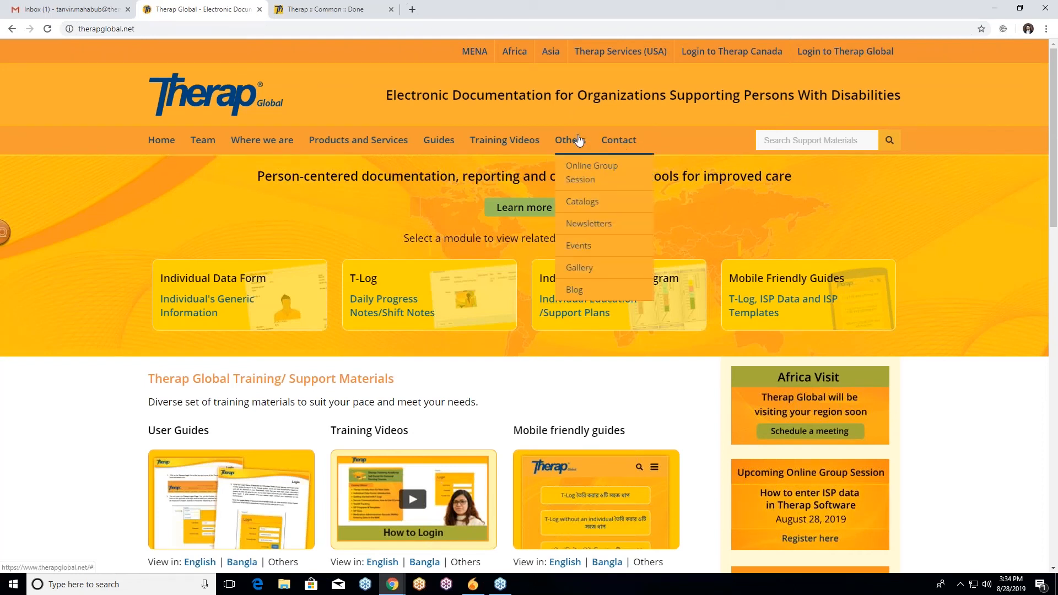
left_click(585, 176)
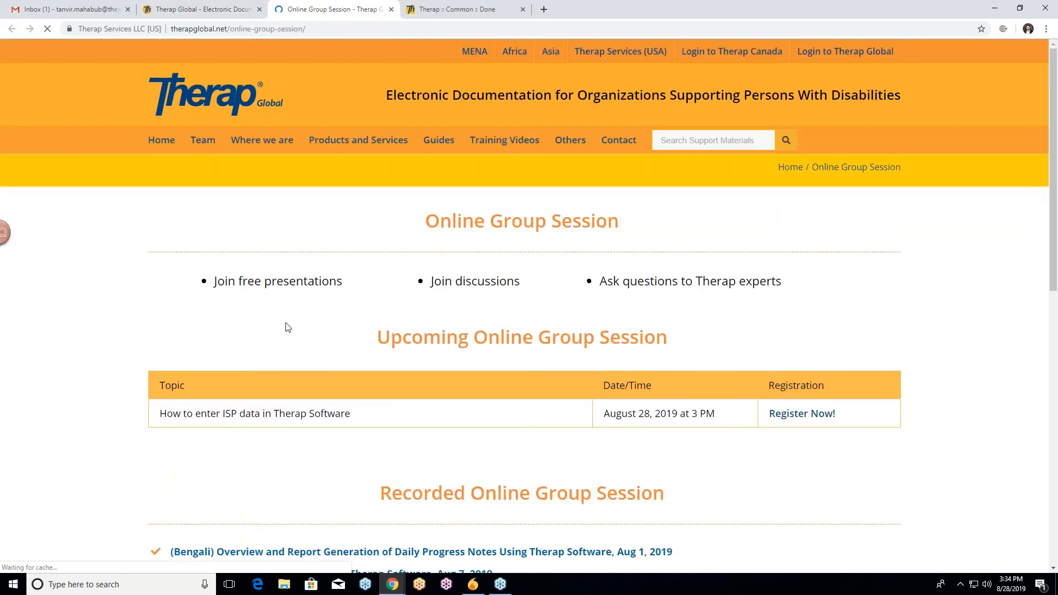
scroll(102, 313, "down", 2)
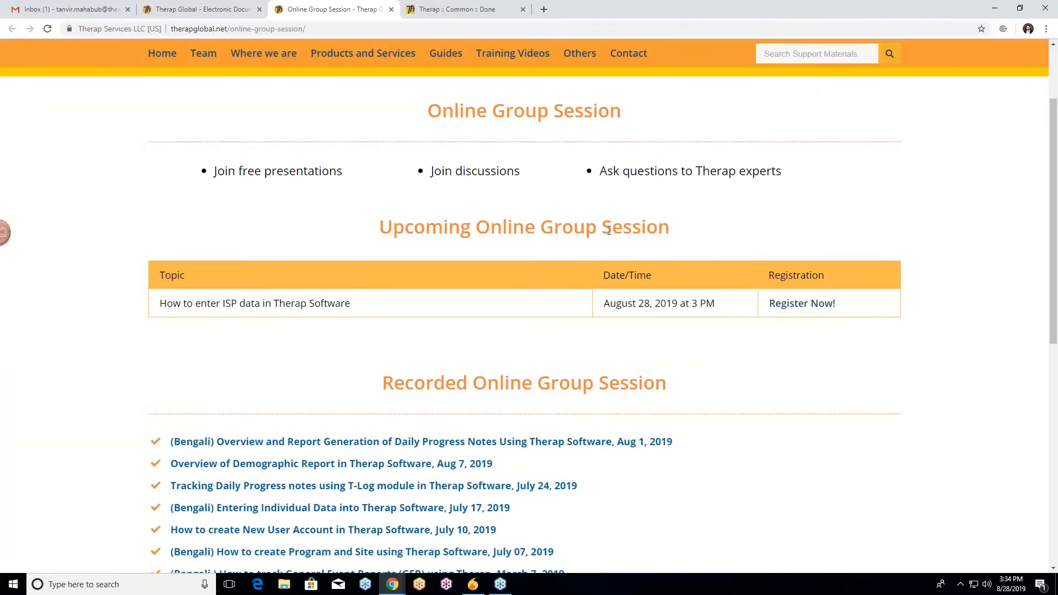
scroll(473, 347, "down", 1)
scroll(791, 286, "down", 1)
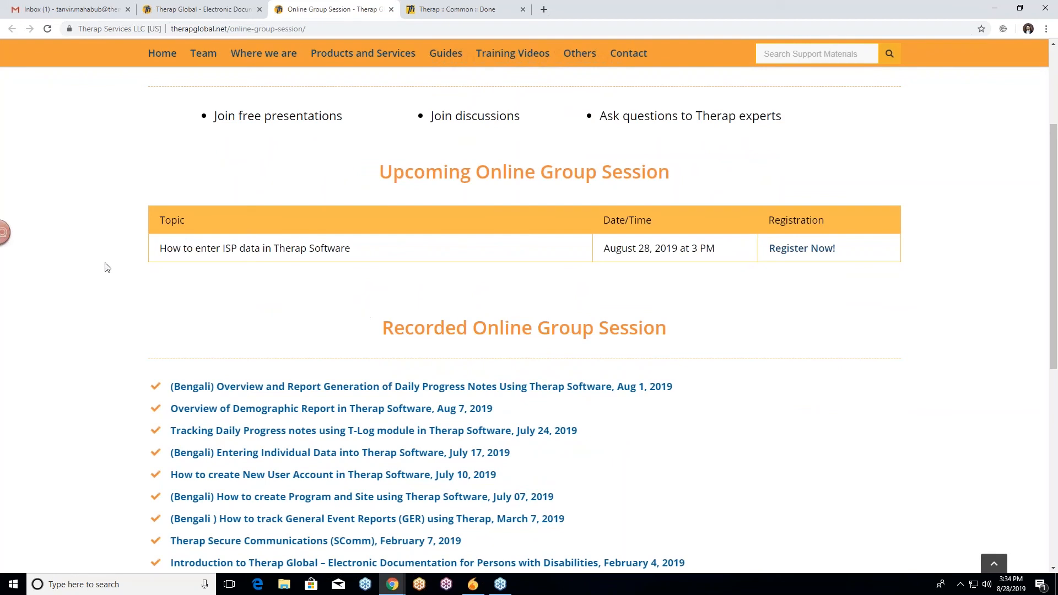
scroll(108, 266, "down", 1)
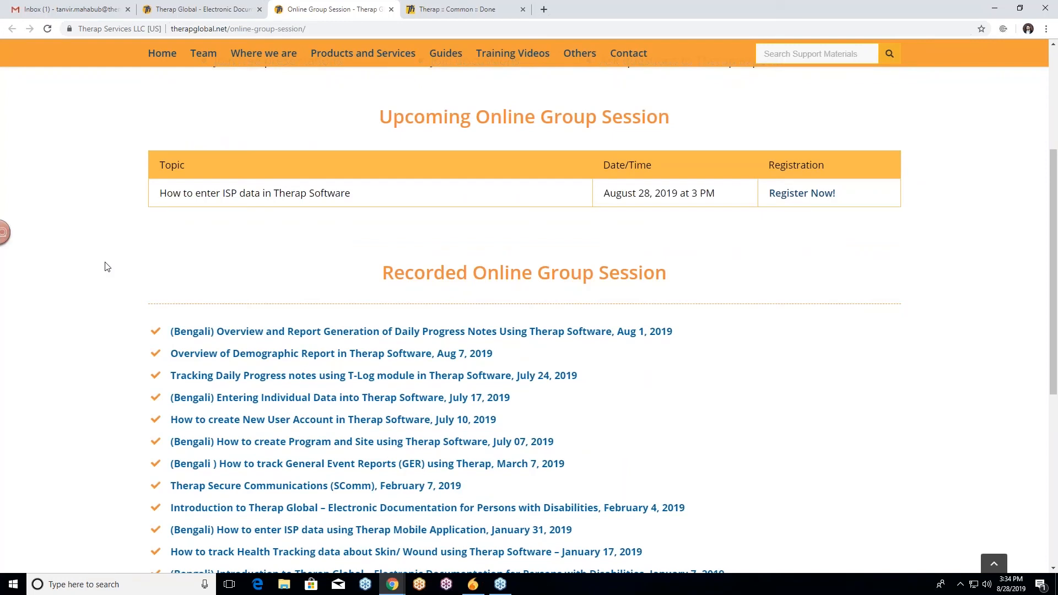
scroll(71, 275, "down", 3)
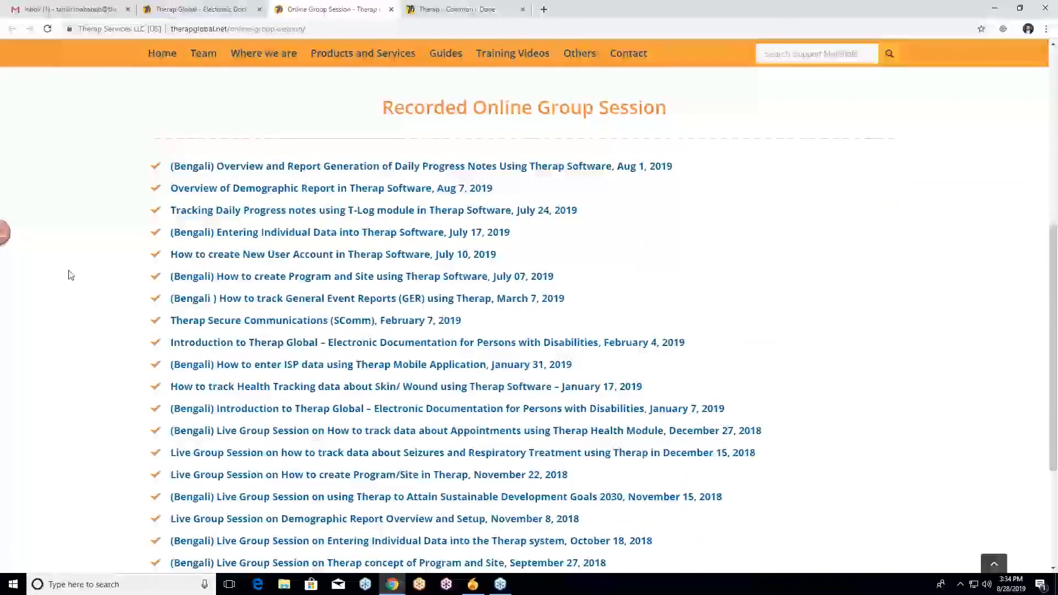
scroll(70, 275, "down", 4)
scroll(70, 270, "up", 9)
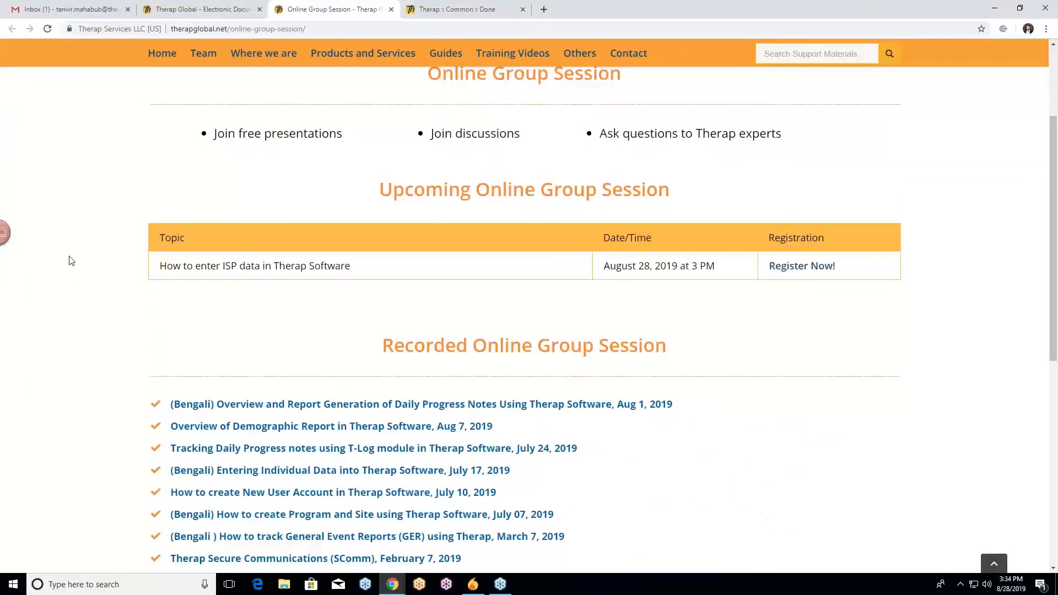
scroll(79, 243, "up", 1)
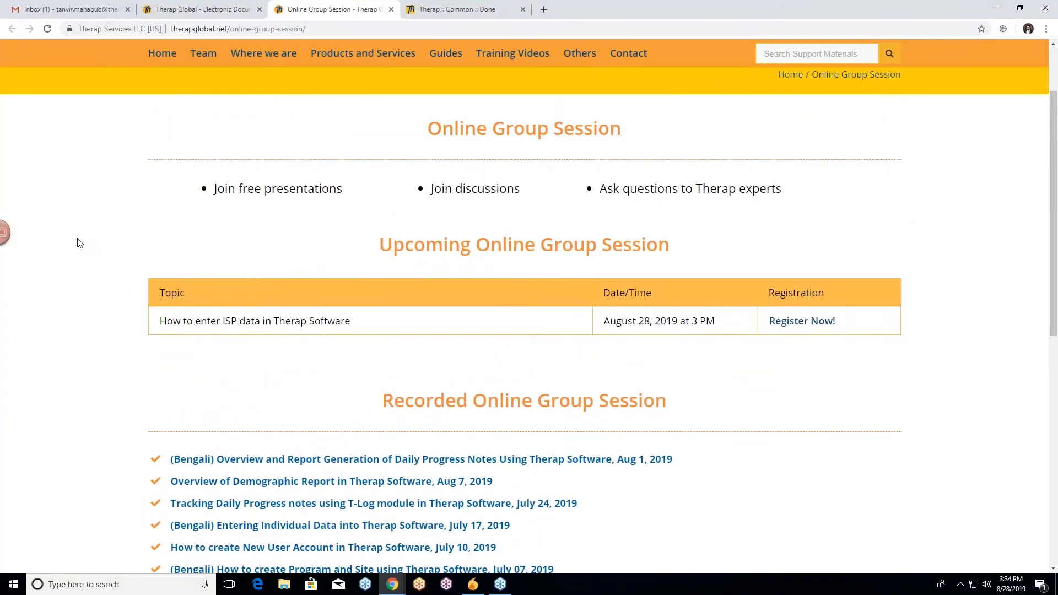
scroll(71, 242, "up", 2)
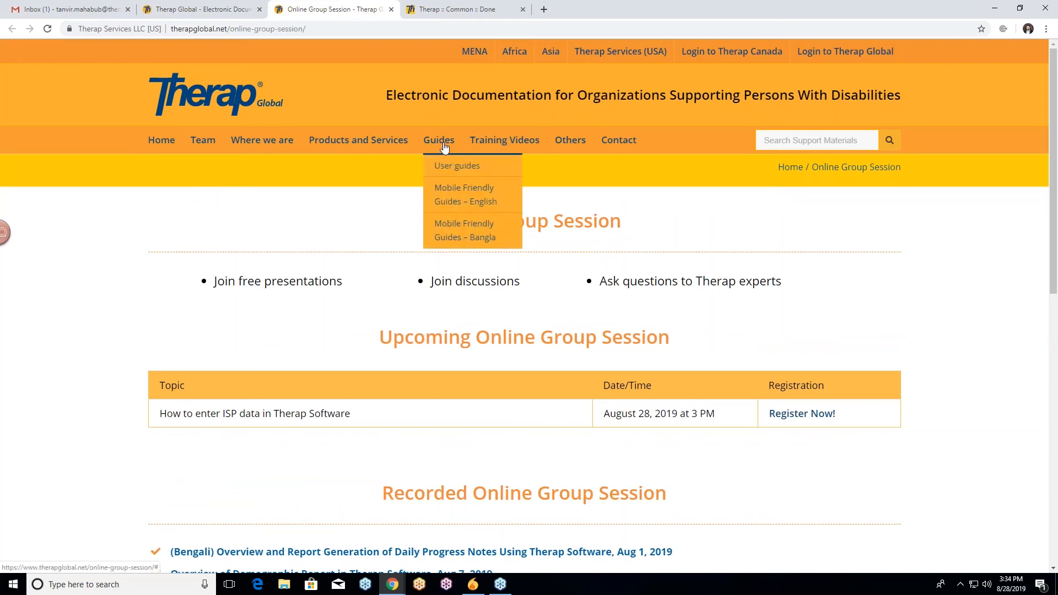
Open the English user guides and view the Enter ISP Data guide.
left_click(457, 165)
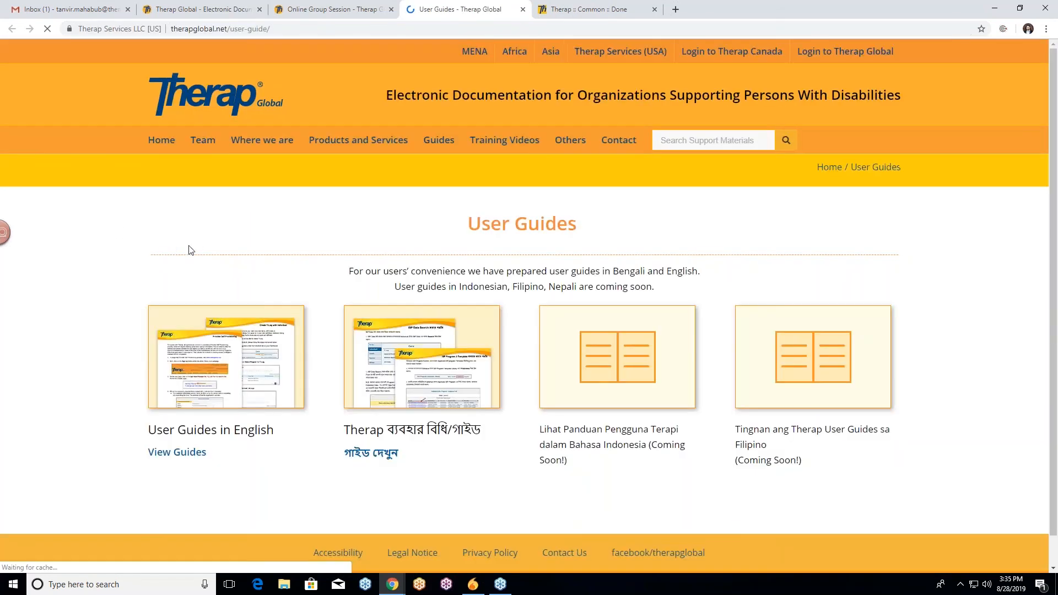
scroll(218, 363, "down", 1)
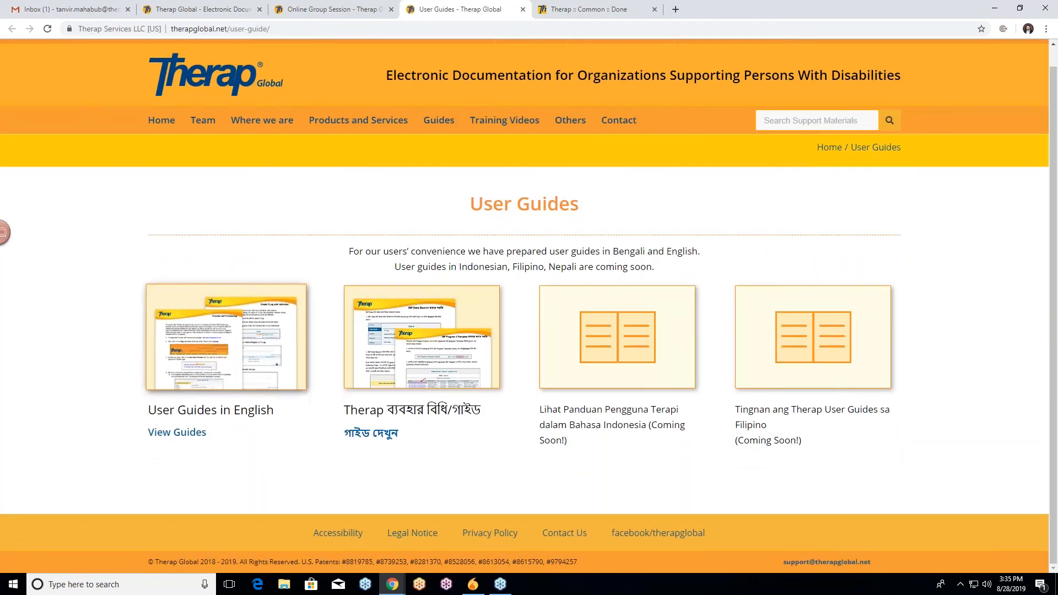
left_click(217, 364)
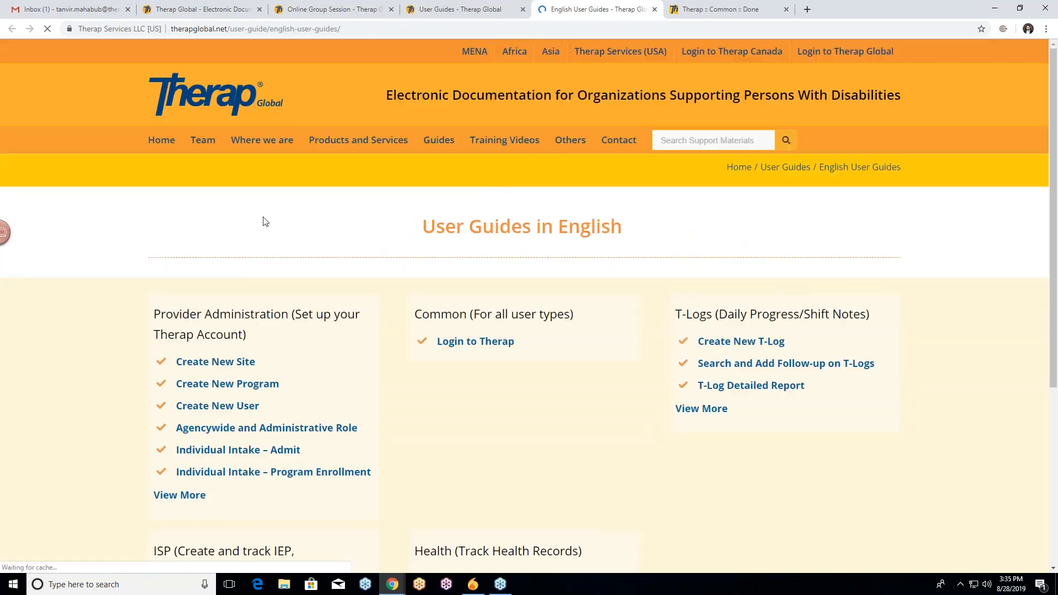
scroll(80, 259, "down", 2)
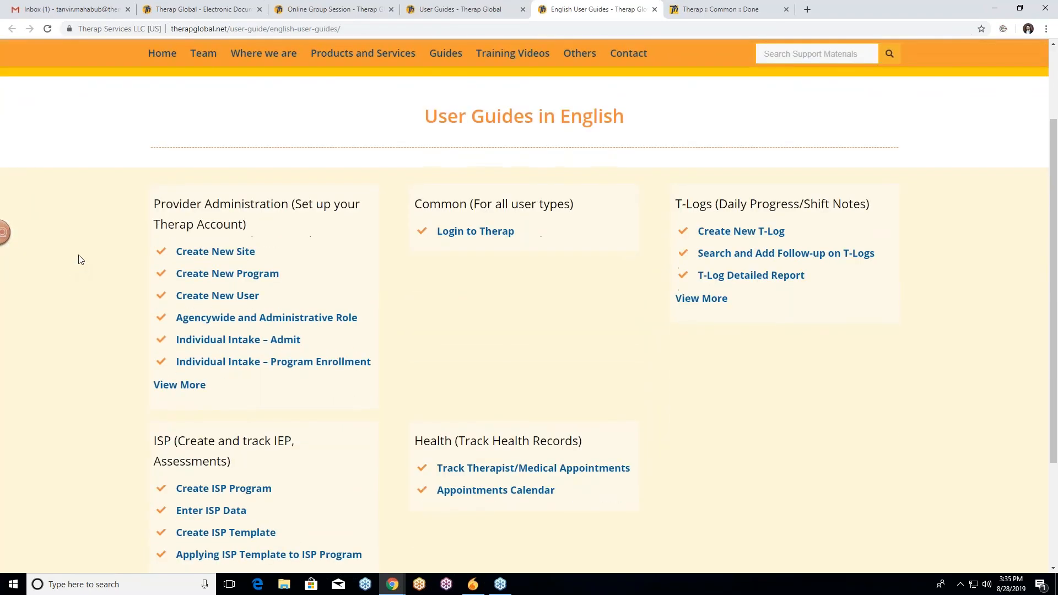
scroll(79, 259, "down", 2)
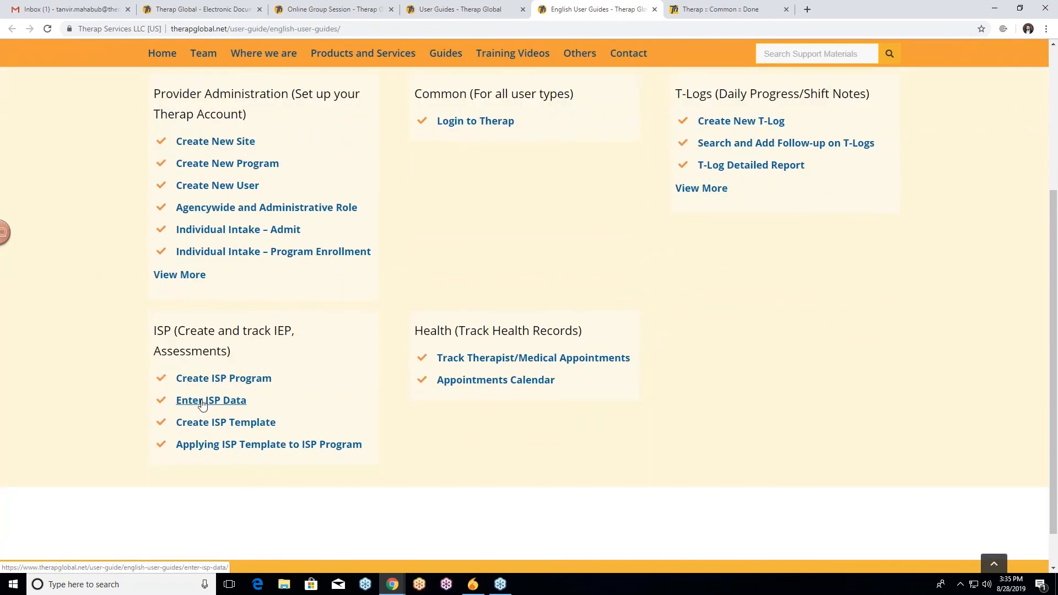
left_click(193, 401)
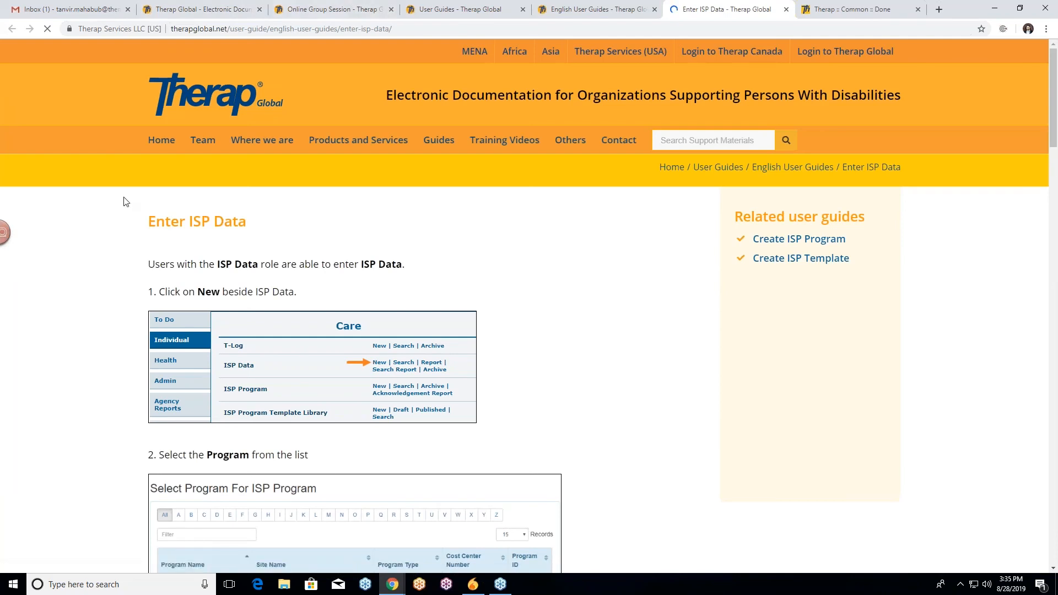
scroll(123, 206, "down", 4)
scroll(126, 202, "up", 3)
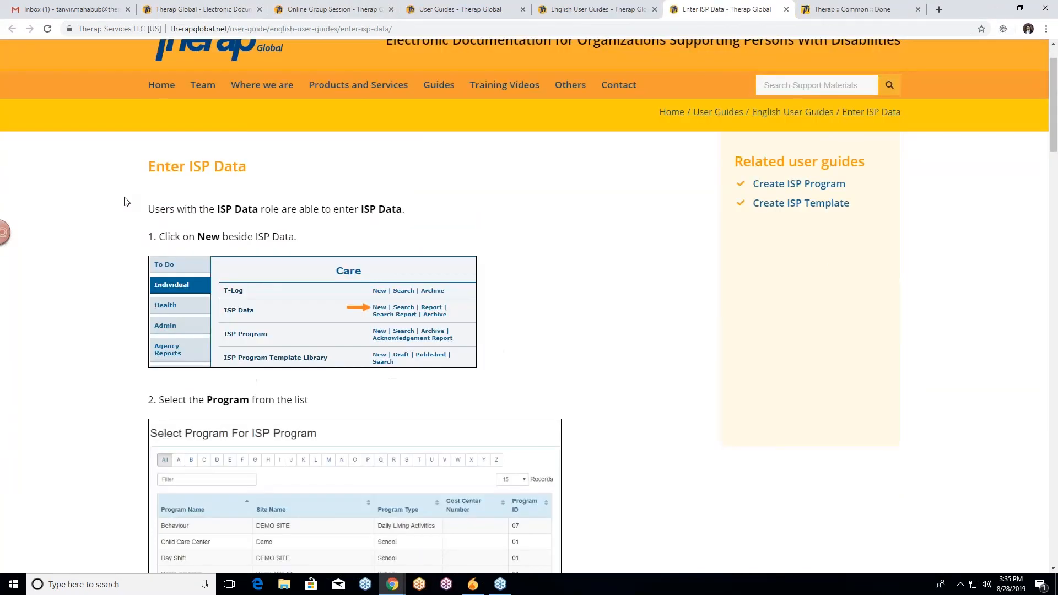
Open the Training Videos page and browse the English training videos.
left_click(606, 9)
mouse_move(609, 174)
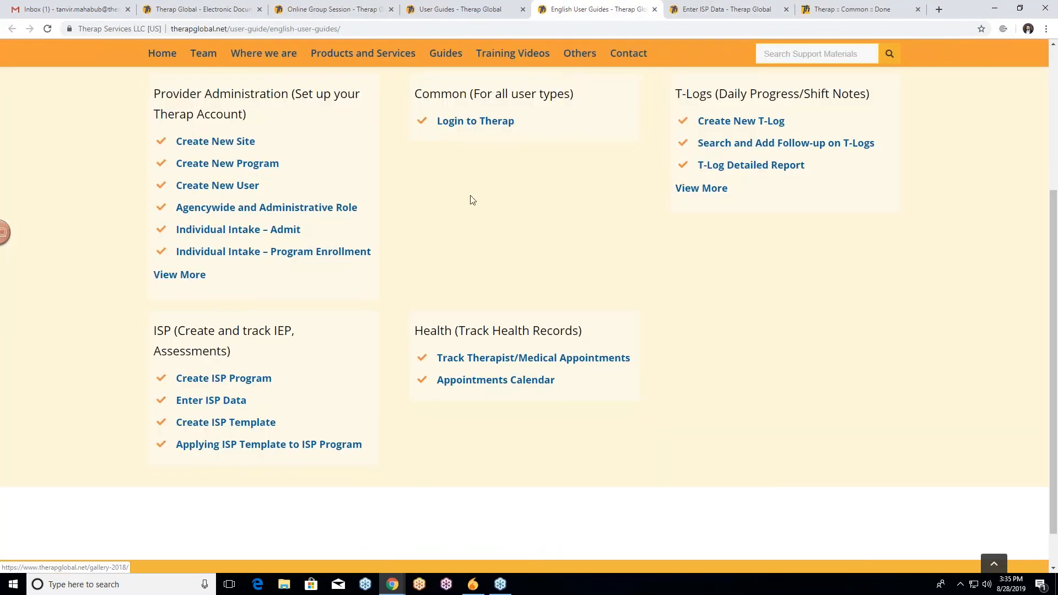
scroll(496, 182, "up", 2)
left_click(533, 59)
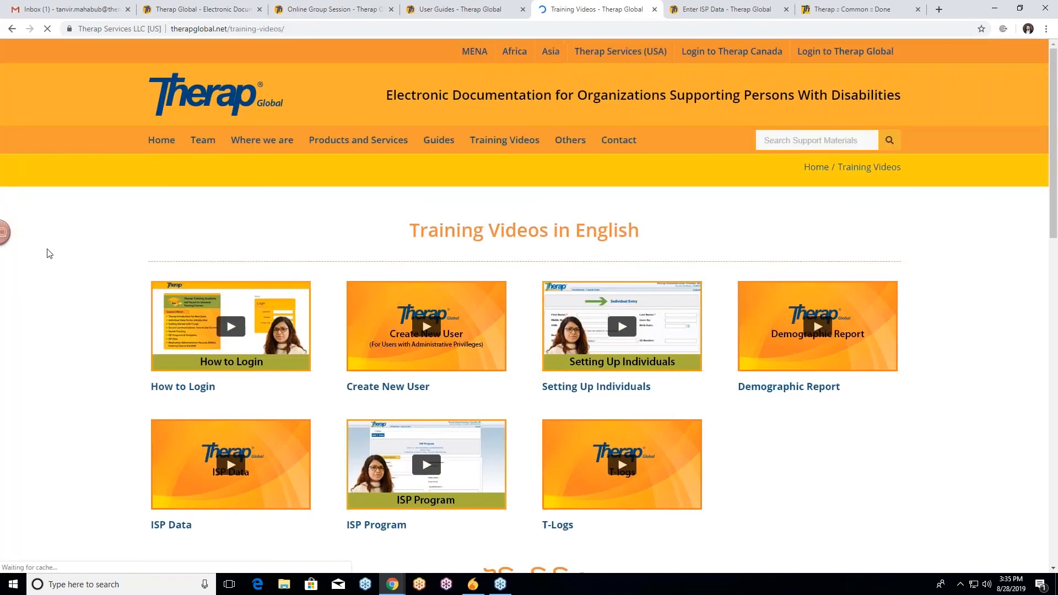
scroll(101, 342, "down", 3)
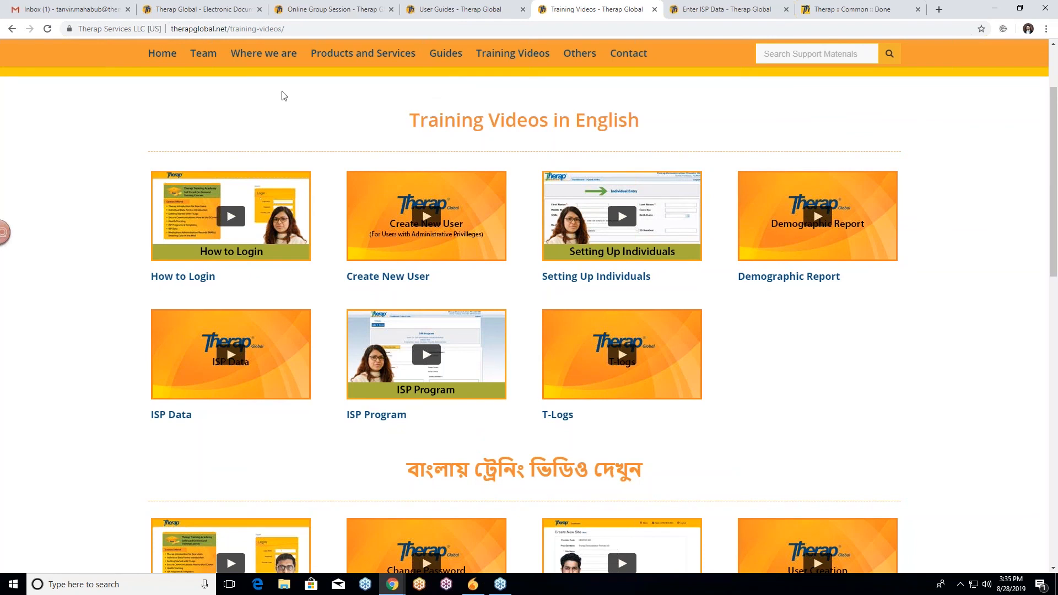
scroll(197, 126, "up", 1)
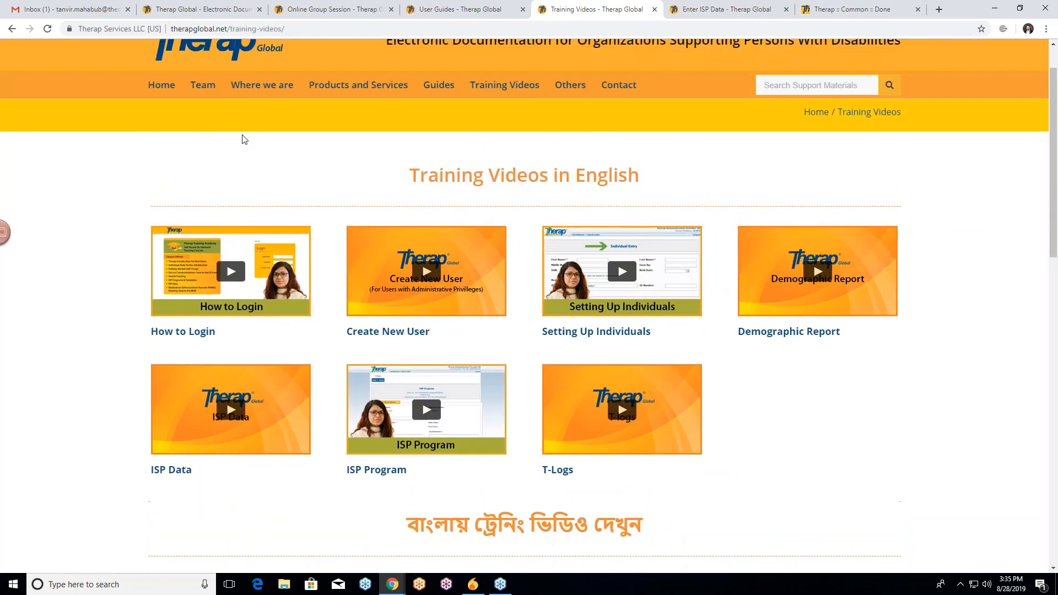
Review the fields of the Contact page's support query form and return to the home page.
left_click(619, 86)
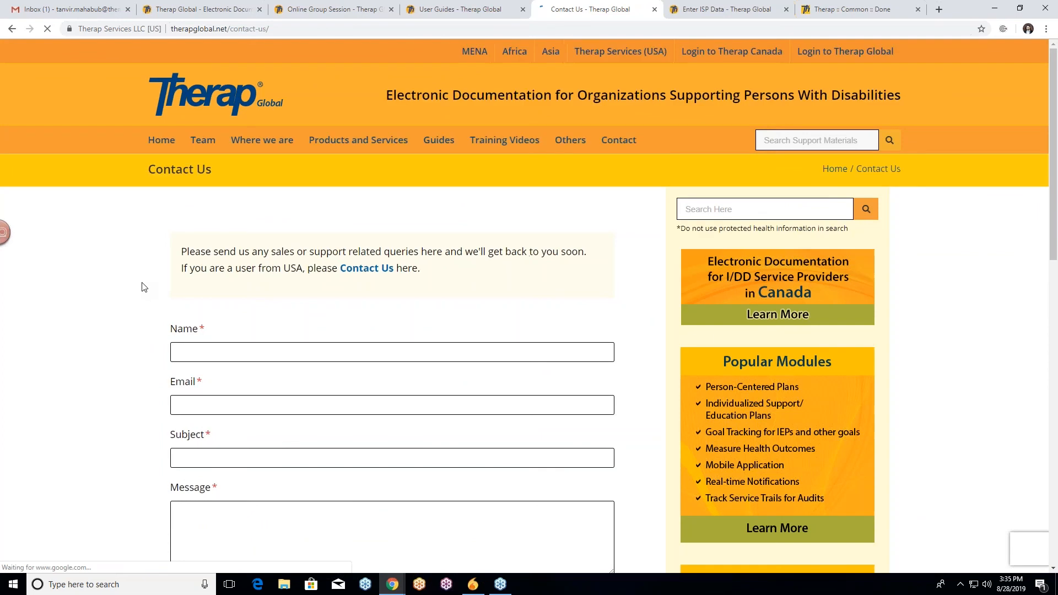
scroll(100, 297, "down", 2)
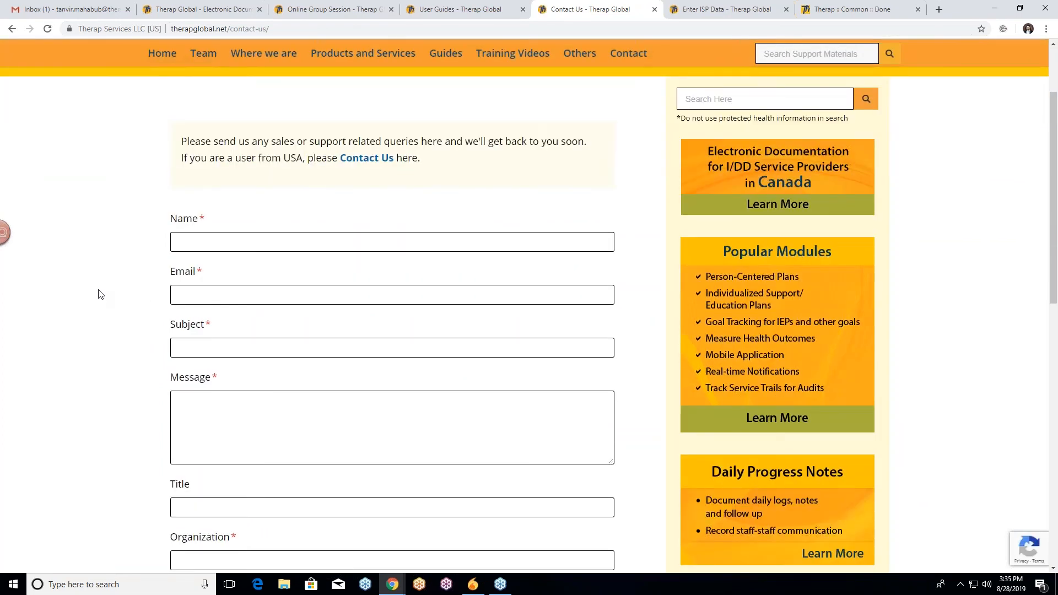
scroll(100, 294, "up", 2)
scroll(100, 293, "down", 2)
scroll(92, 281, "down", 3)
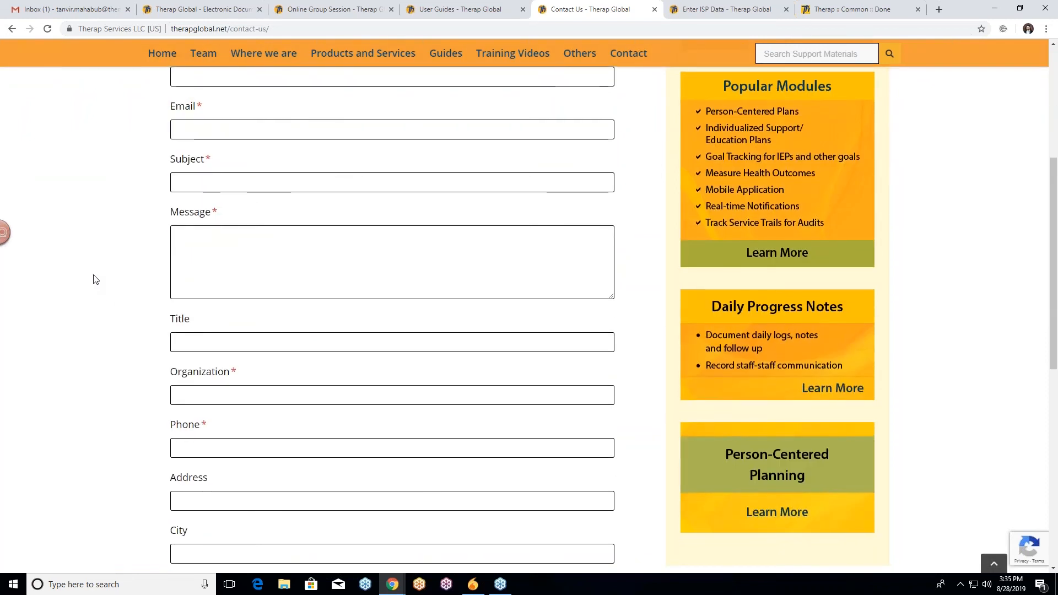
scroll(105, 272, "up", 2)
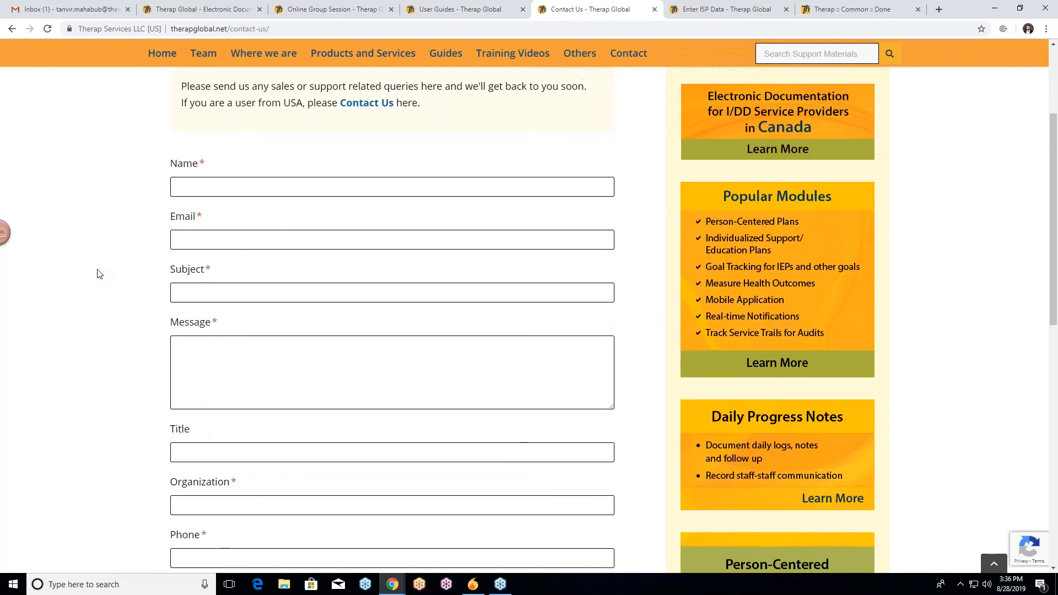
scroll(104, 288, "down", 3)
scroll(106, 289, "down", 2)
scroll(105, 287, "up", 5)
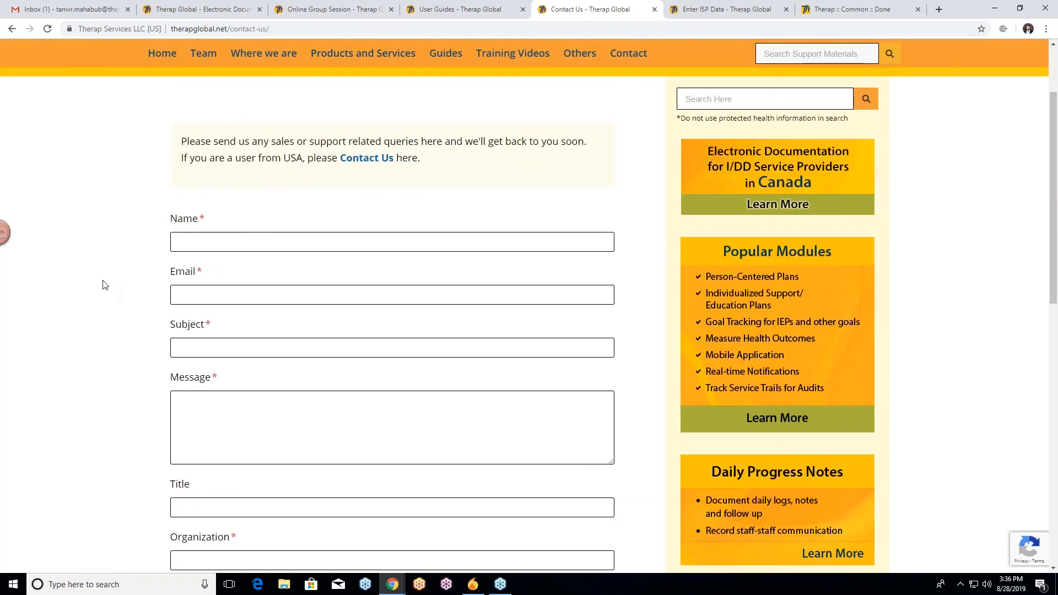
scroll(105, 285, "down", 8)
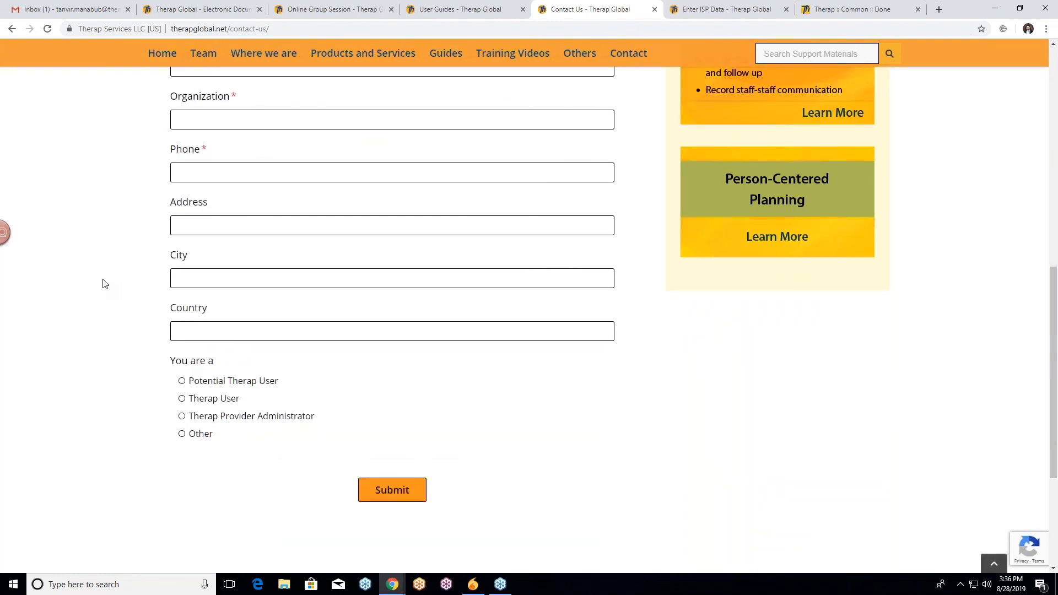
scroll(106, 284, "up", 7)
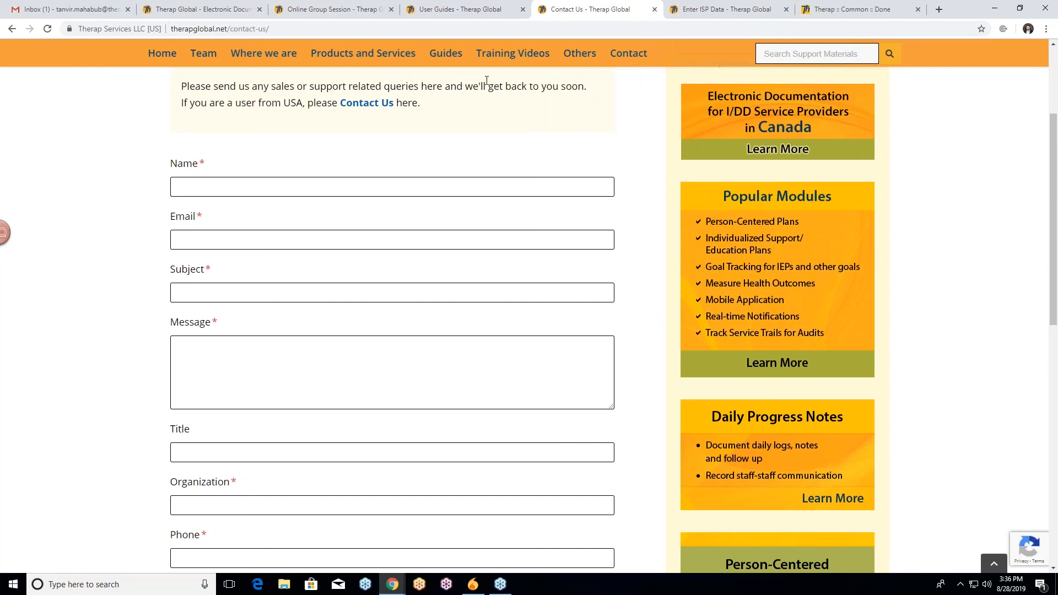
left_click(166, 55)
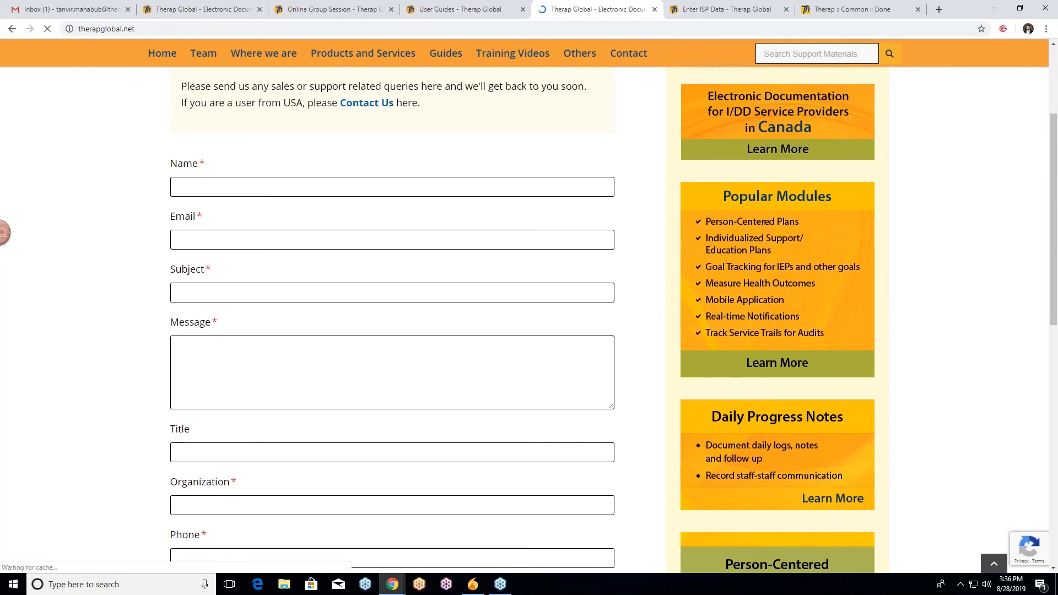